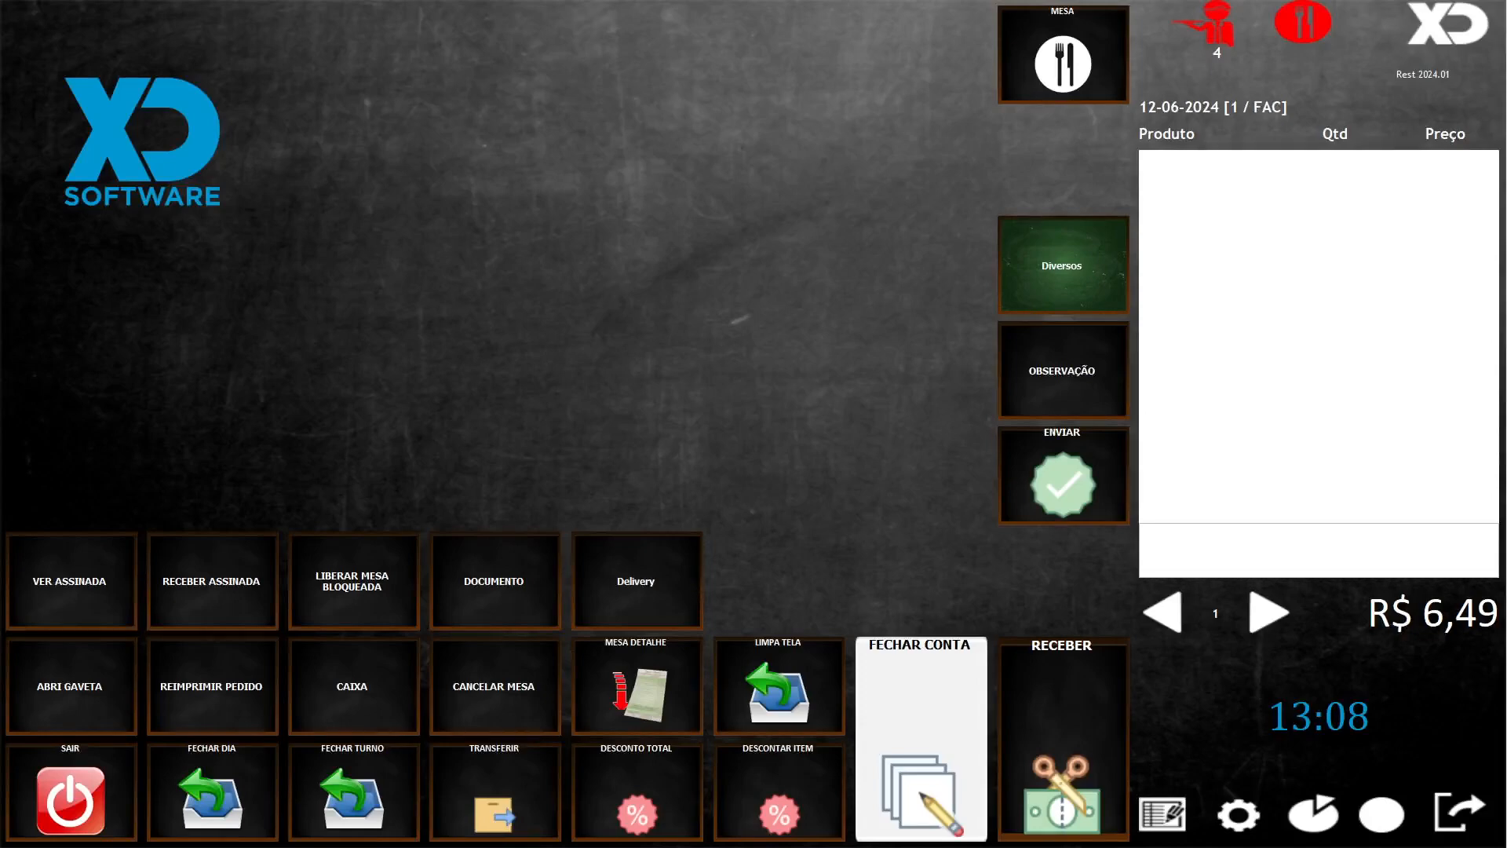
- Go from the gear settings screen to the E-mail sending configuration under Outras
left_click(1244, 821)
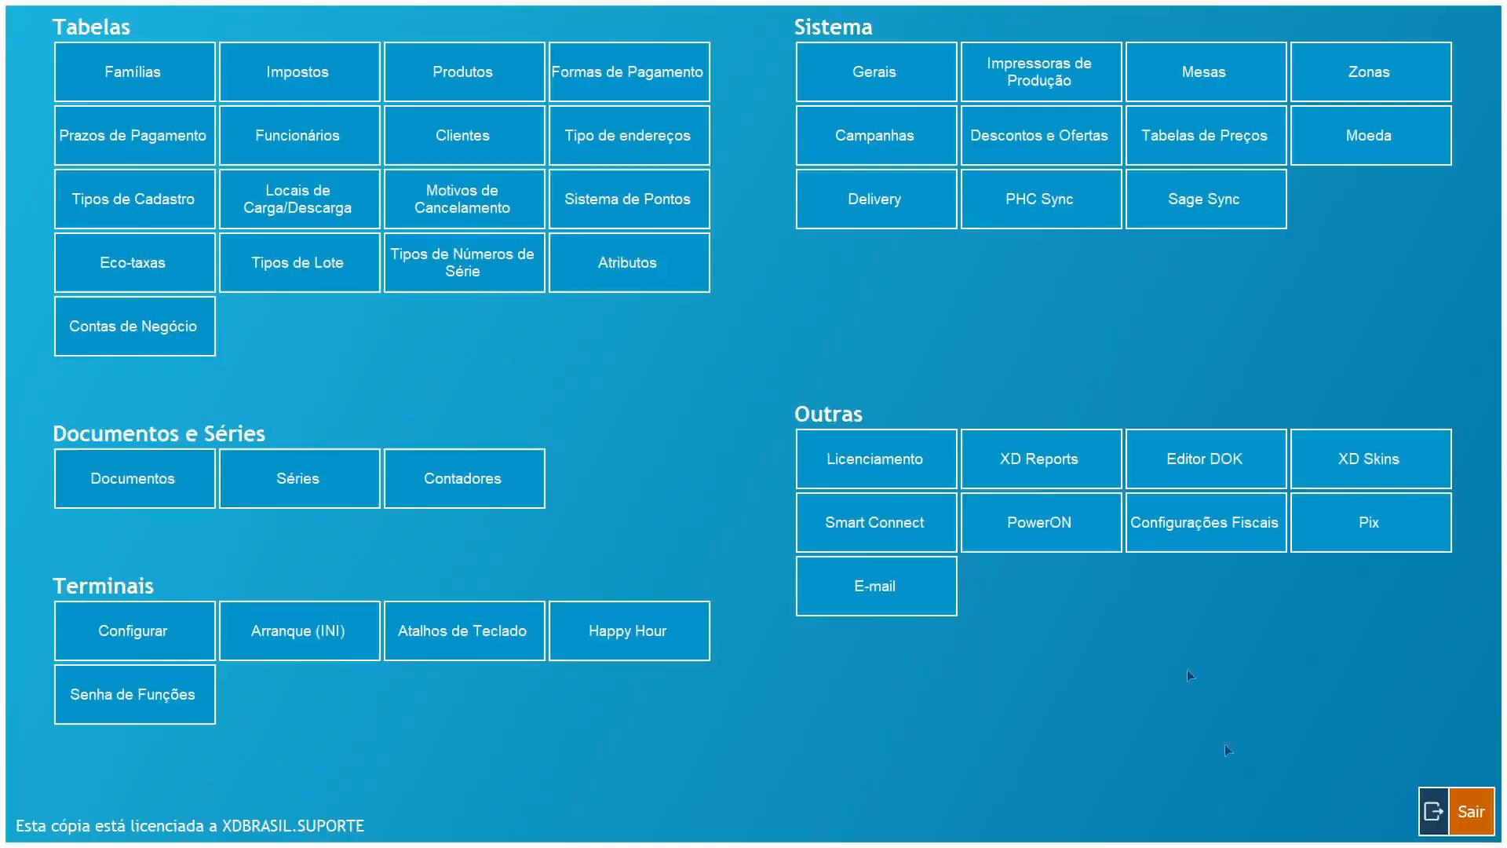
left_click(863, 604)
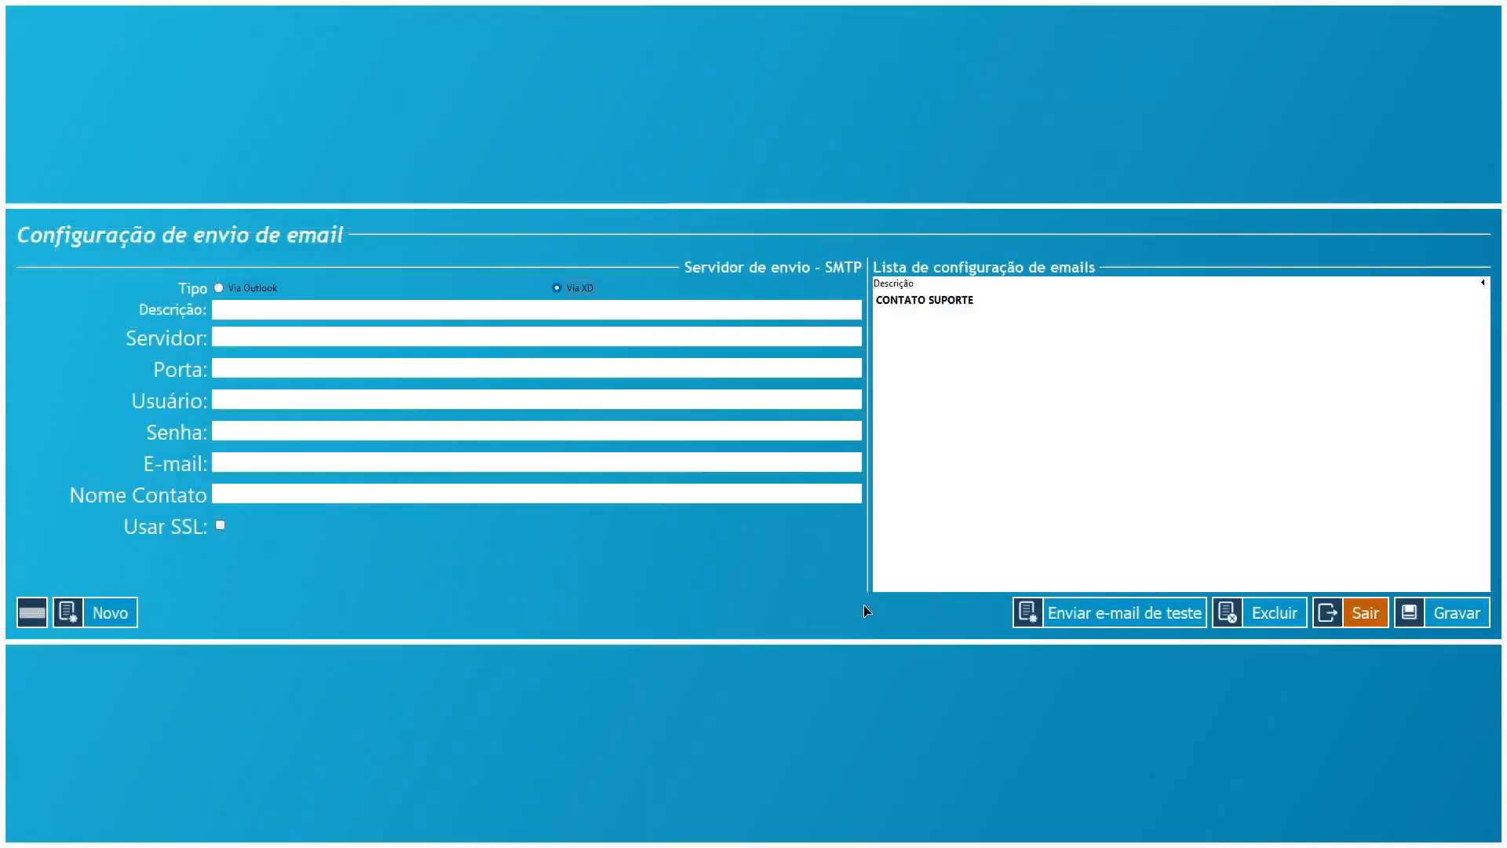
- Load CONTATO SUPORTE and review server smtp.gmail.com, login user, password and contact name Suporte
left_click(904, 303)
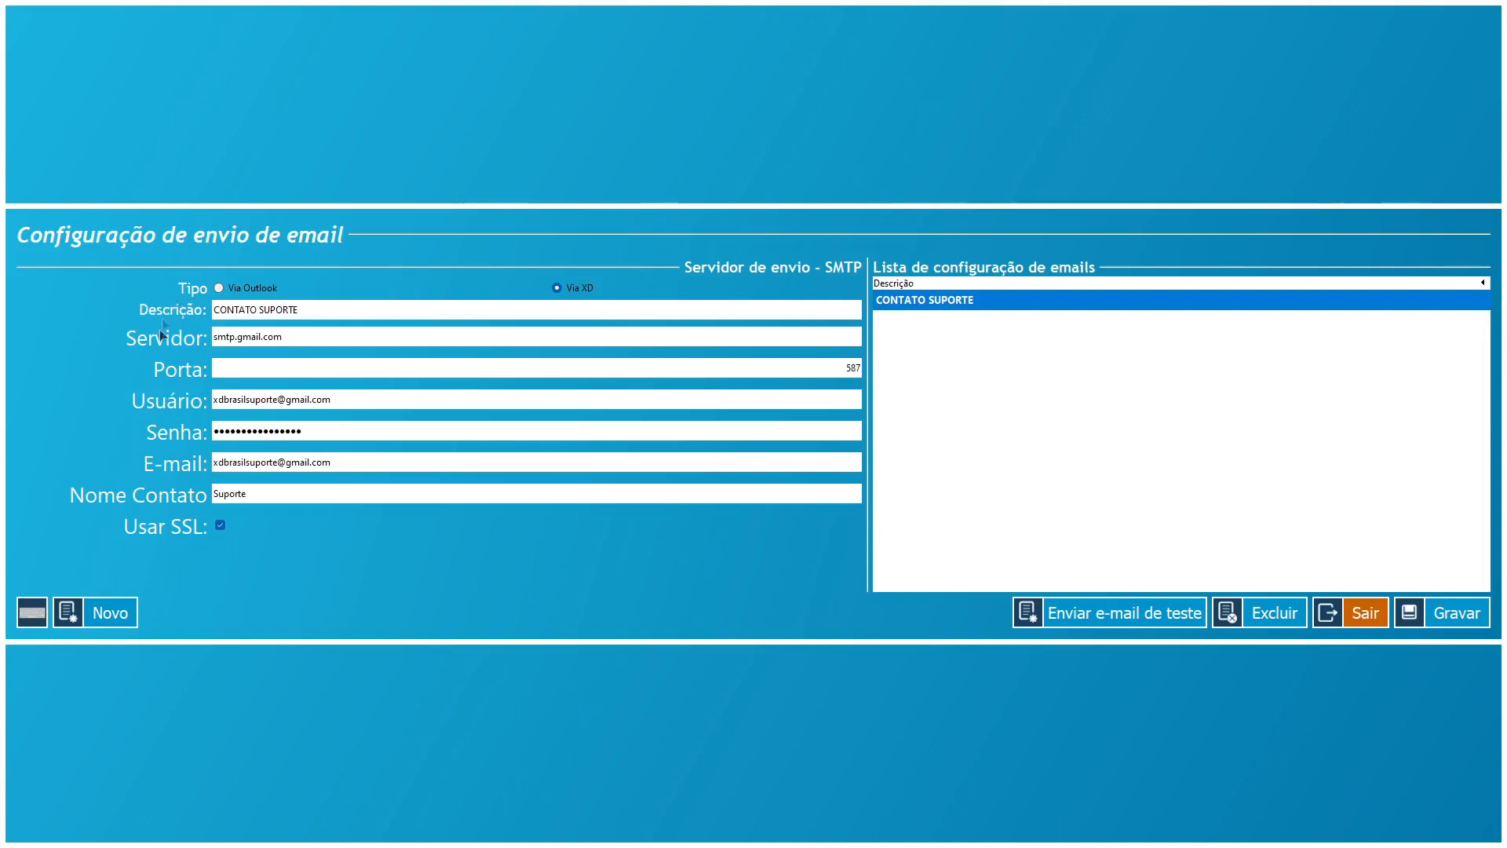
left_click(306, 343)
left_click(310, 336)
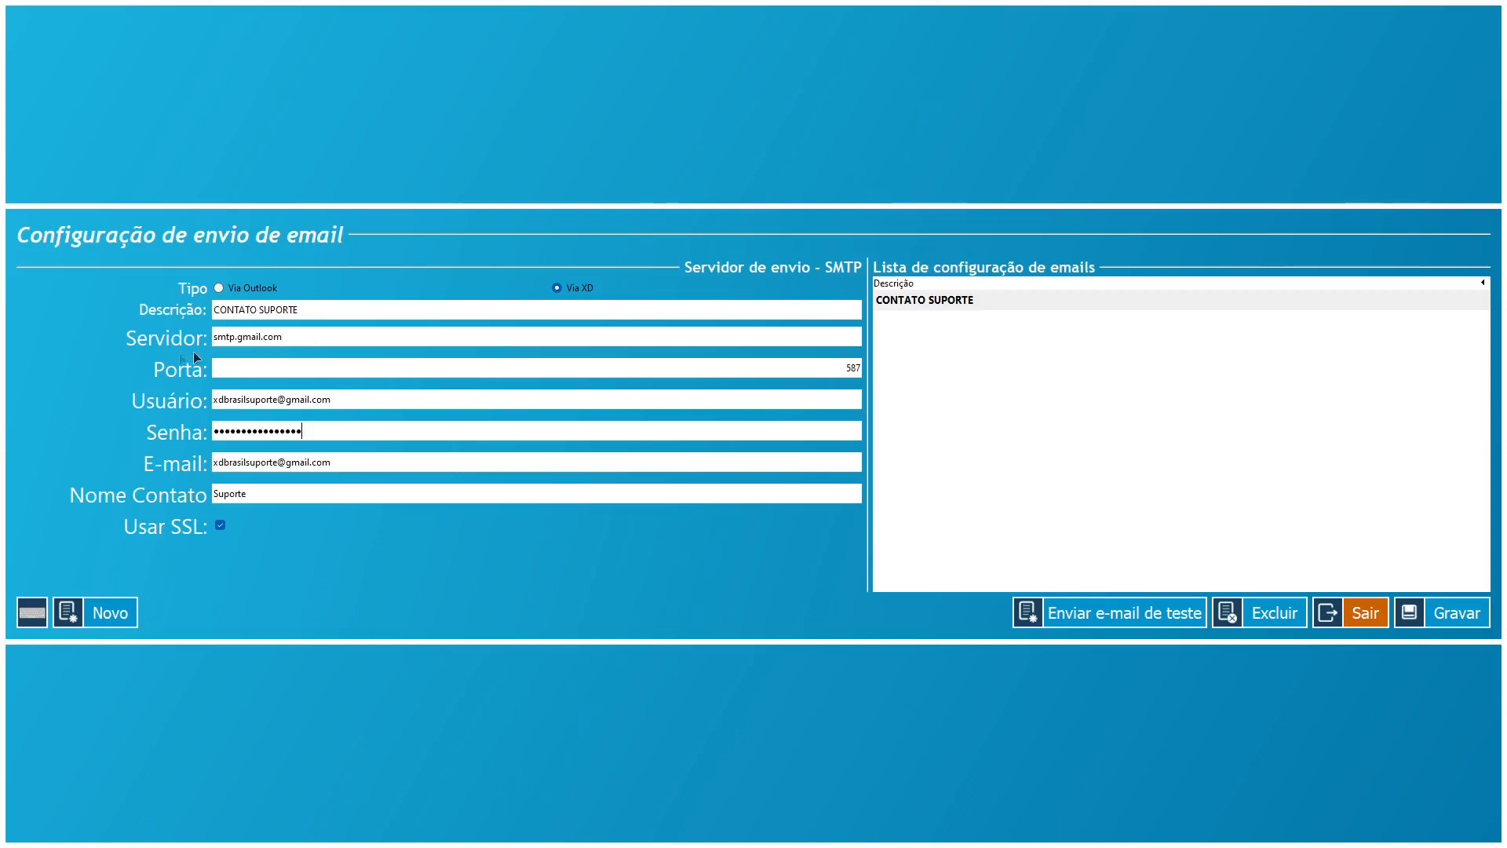
key("shift+Tab")
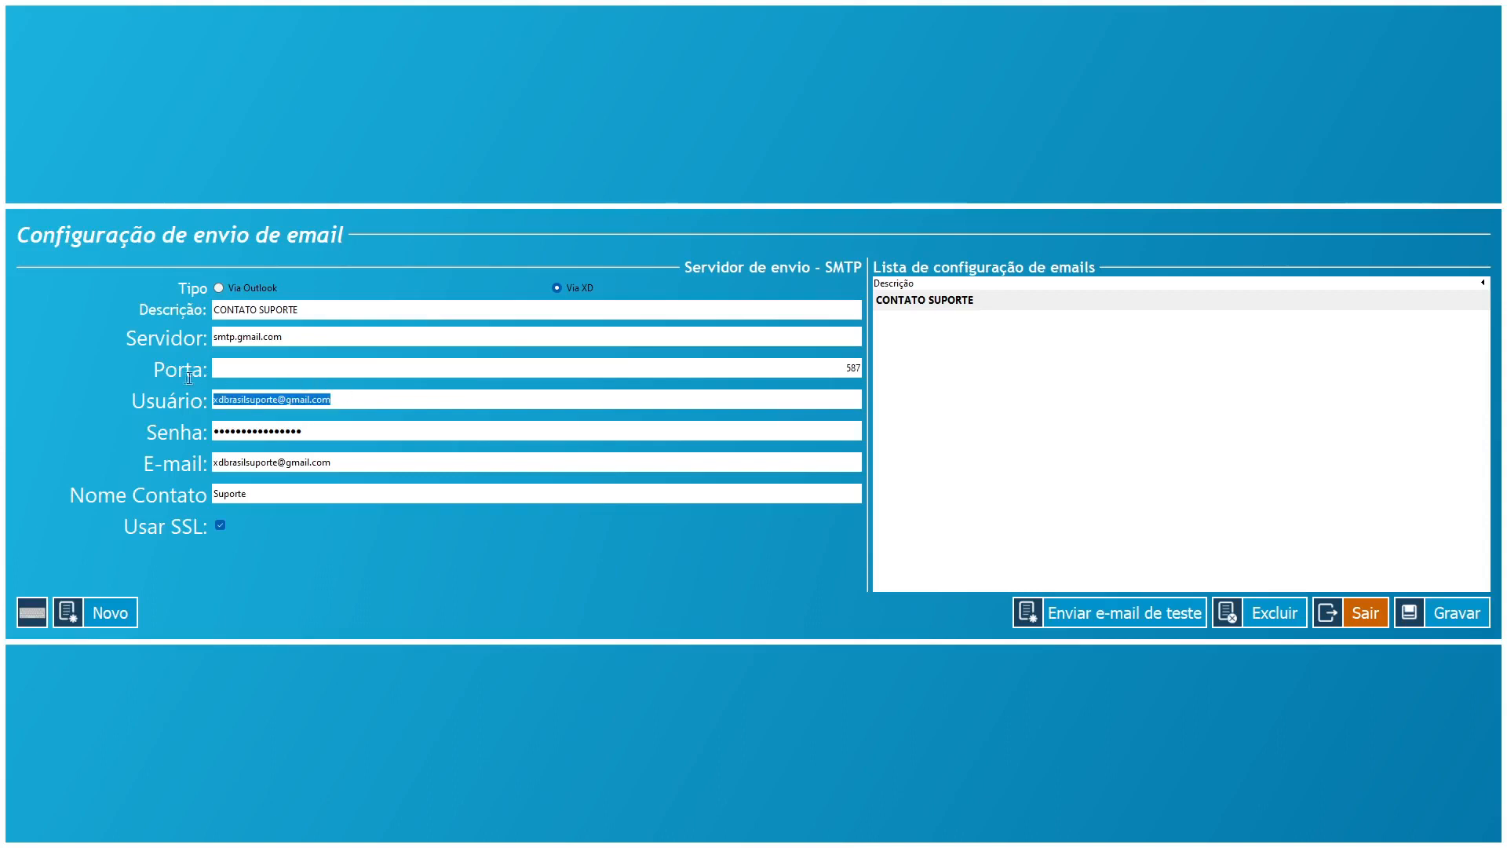
key("Tab")
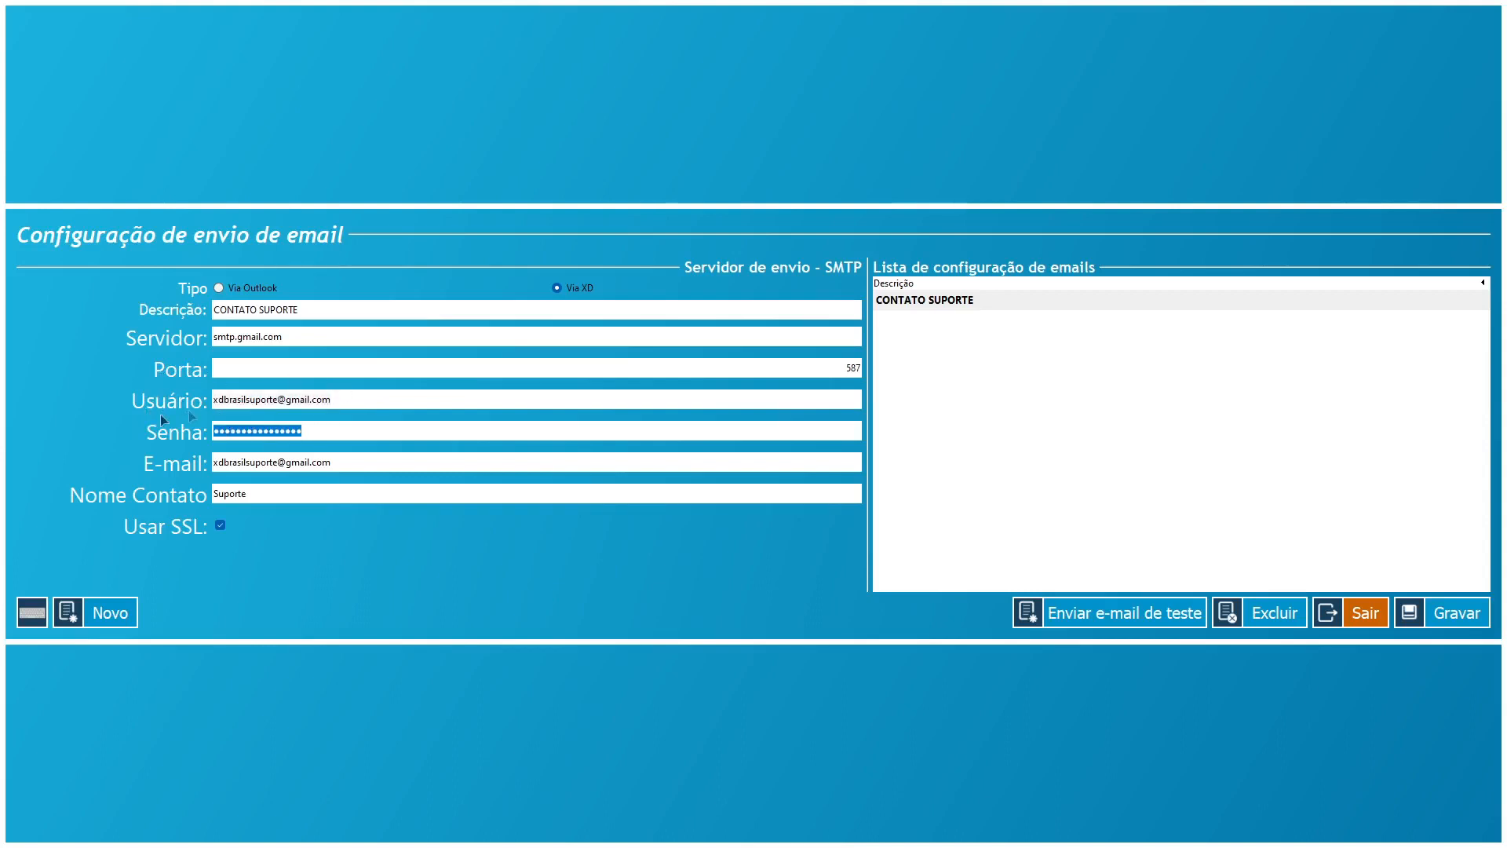
left_click(366, 400)
left_click_drag(312, 431, 139, 429)
left_click_drag(359, 402, 186, 390)
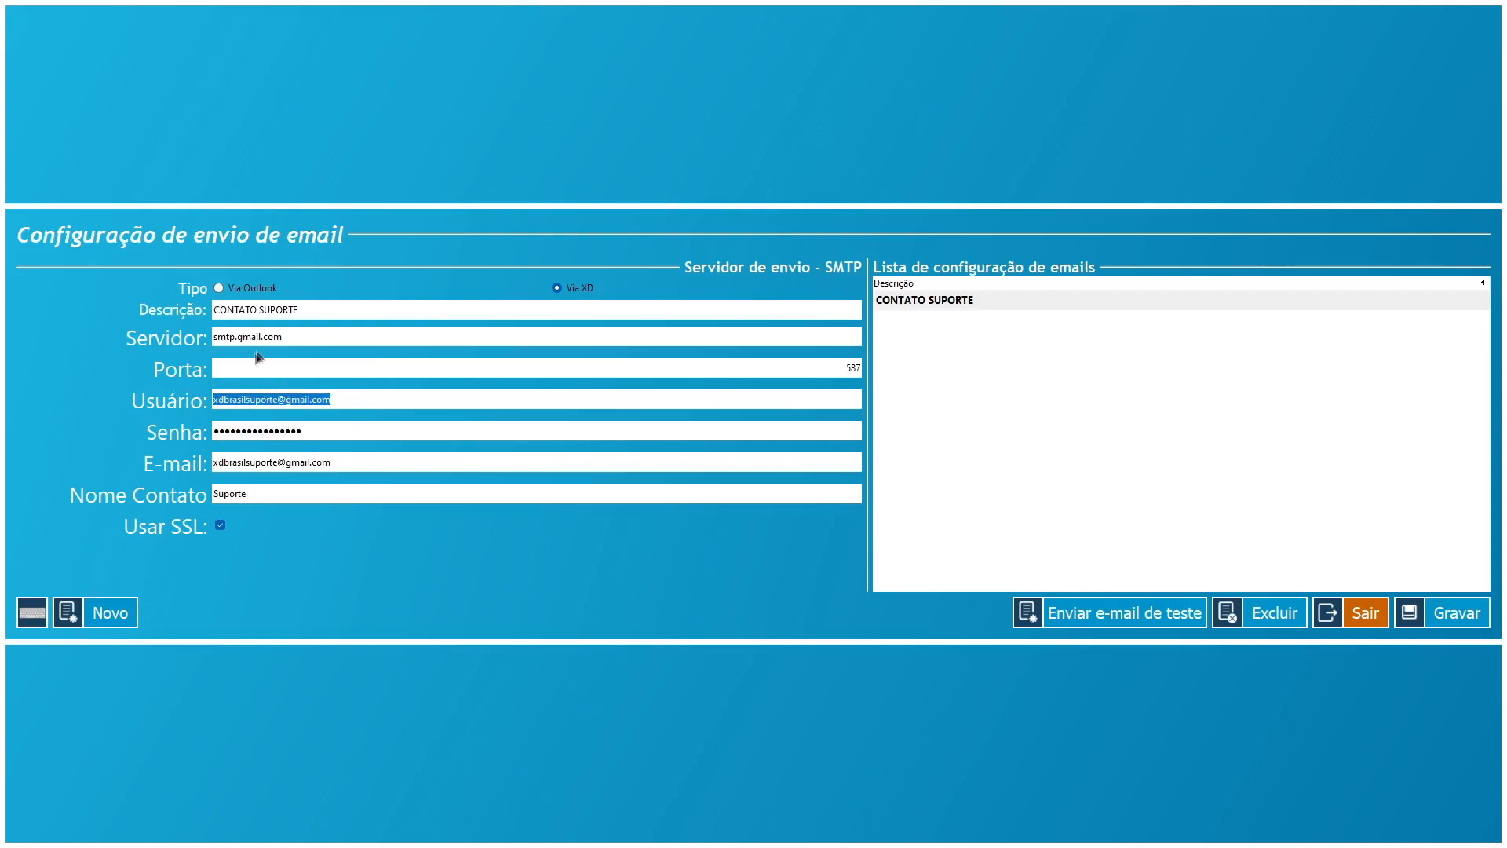
left_click_drag(323, 437, 162, 435)
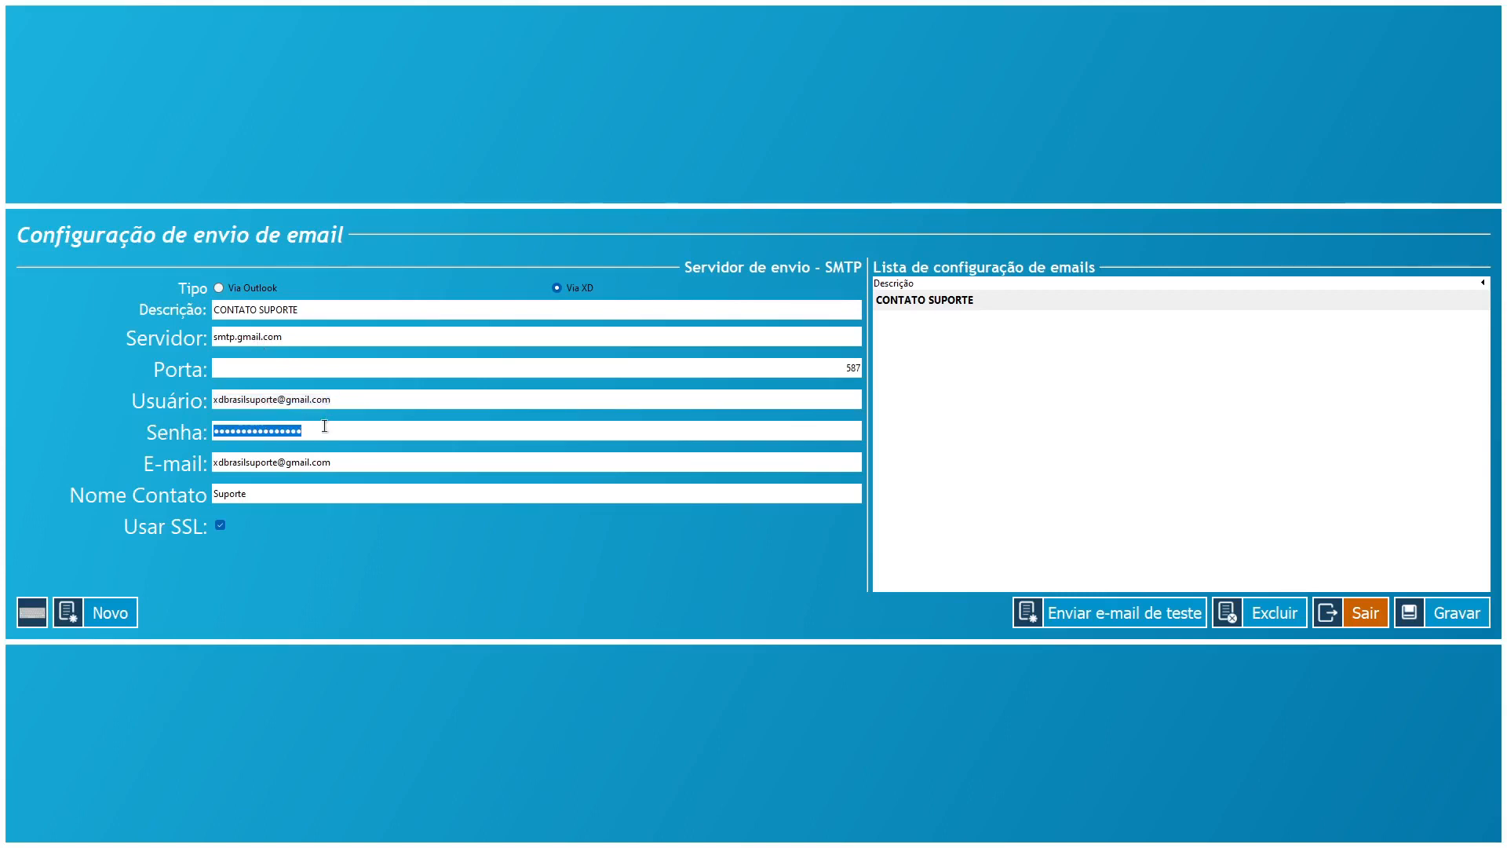
left_click(332, 424)
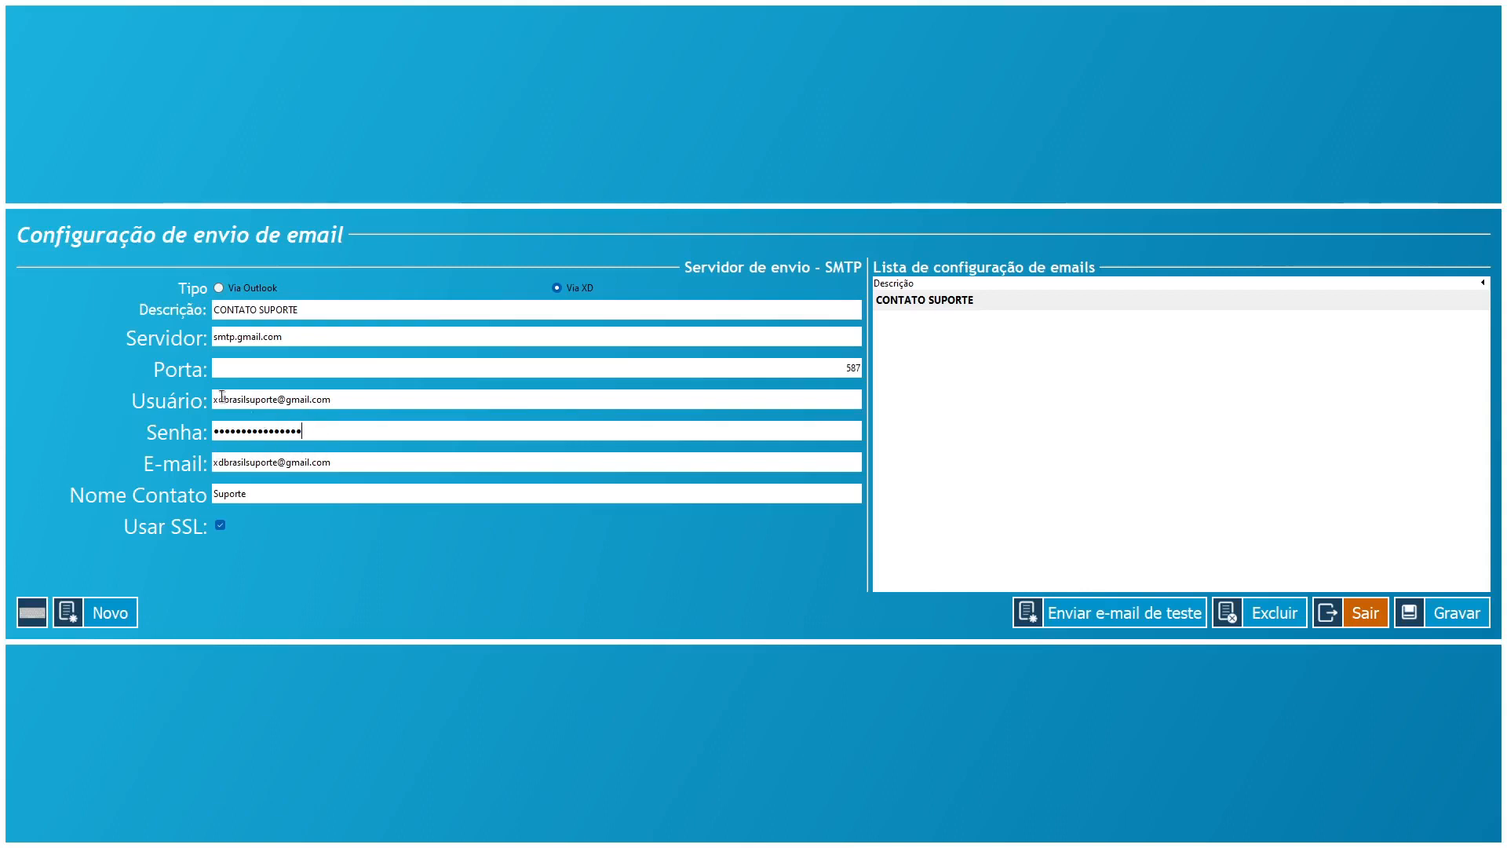
left_click_drag(322, 399, 142, 399)
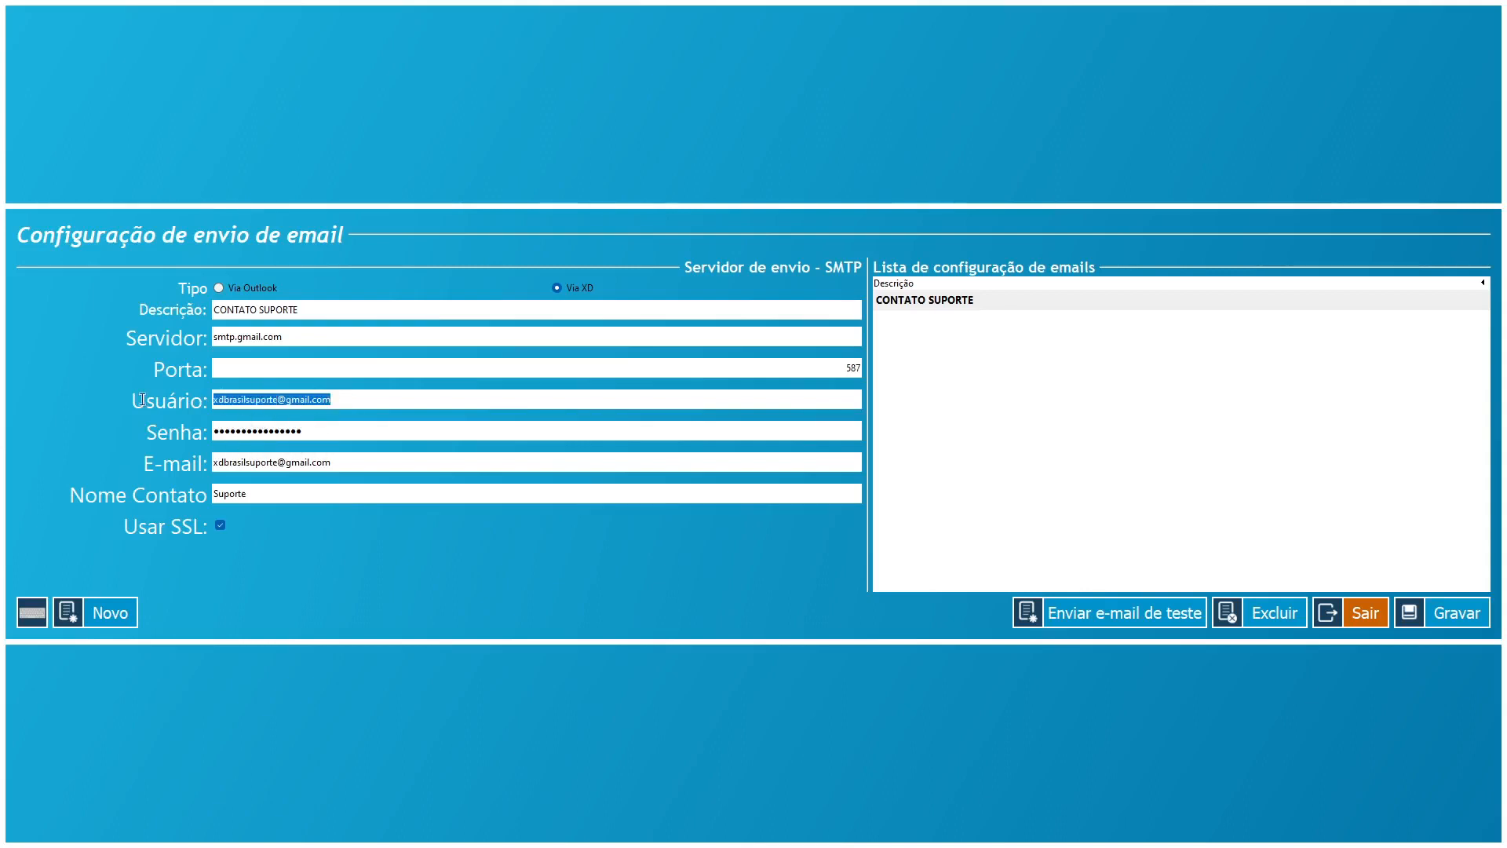
double_click(295, 493)
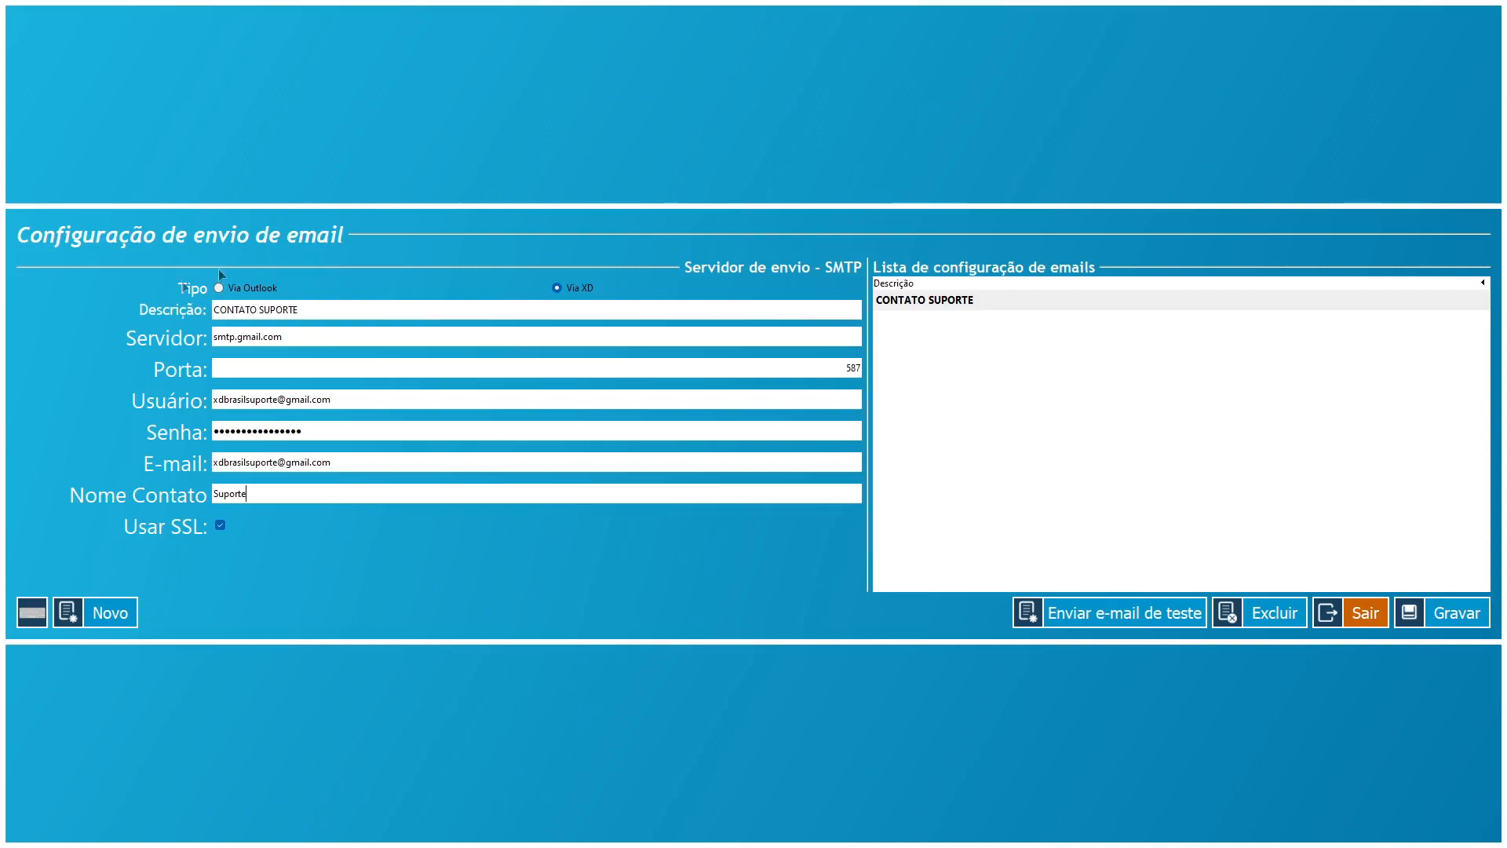
- Save the profile with SSL on, then recheck server smtp.gmail.com, port 587 and password
left_click(1410, 617)
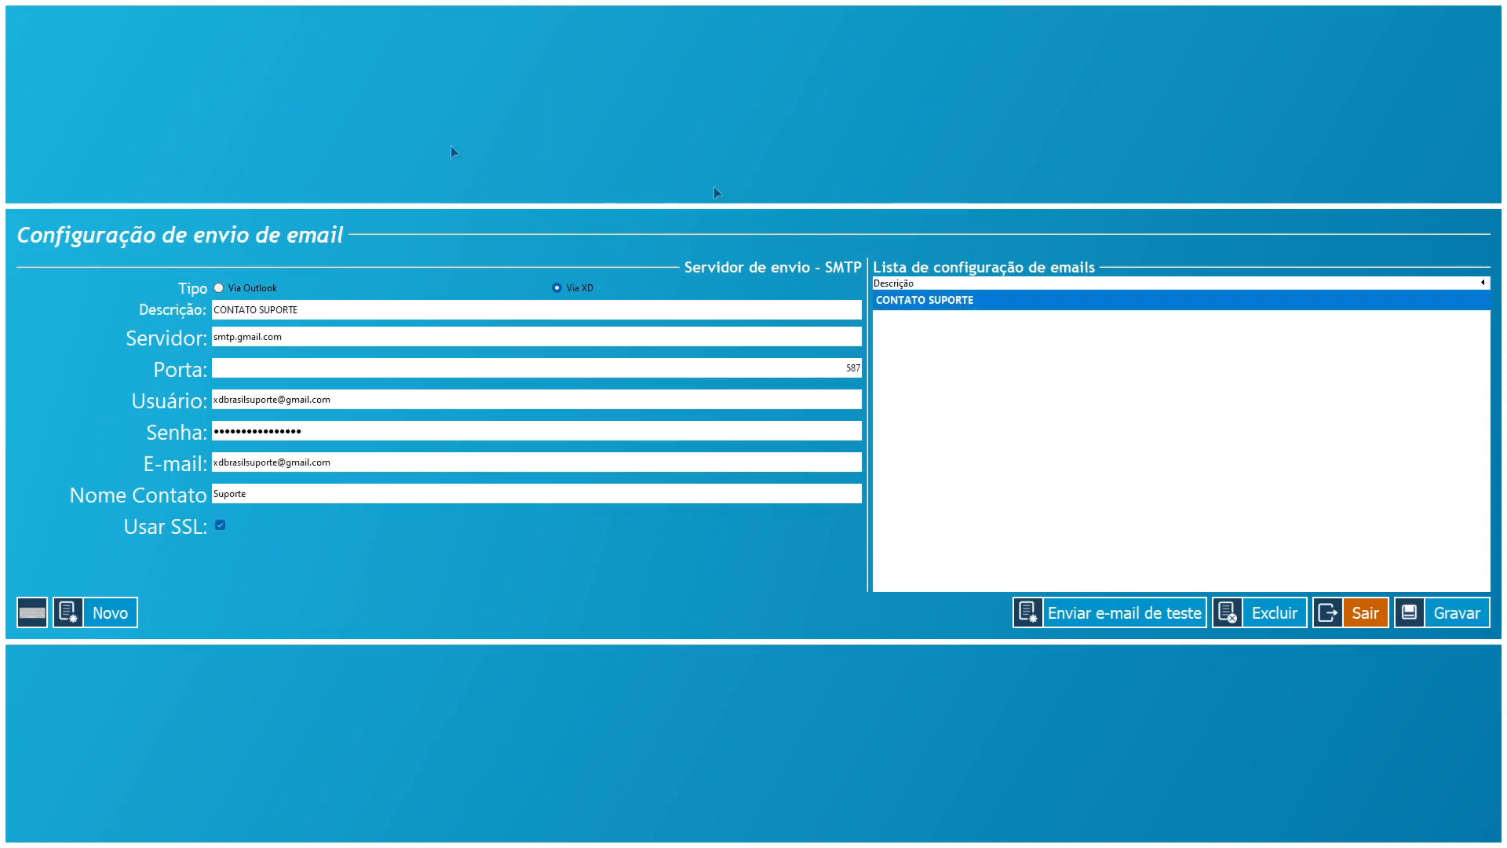
left_click_drag(305, 336, 211, 343)
key("Tab")
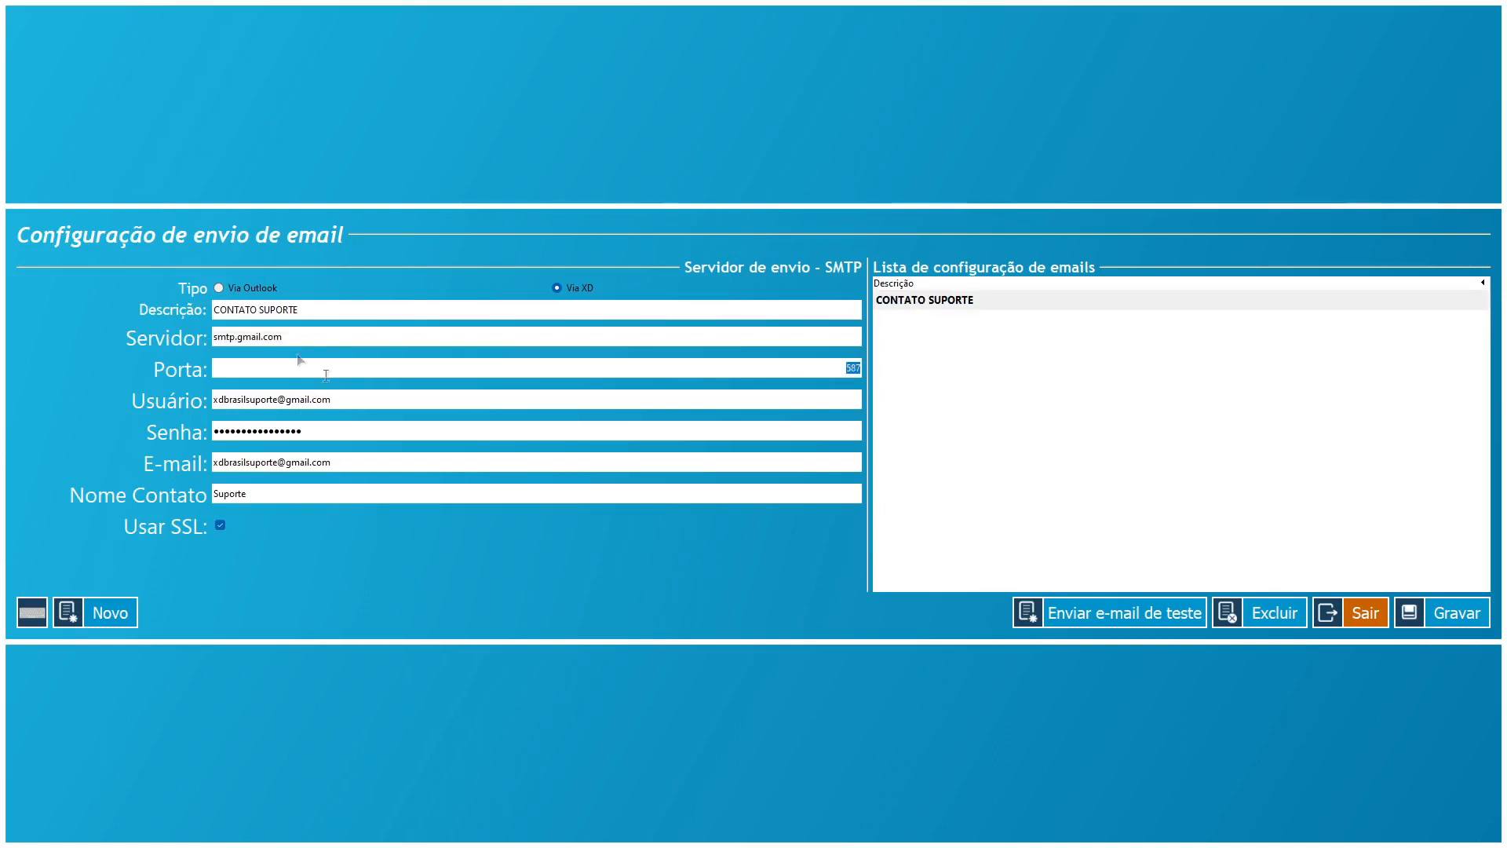
left_click(391, 432)
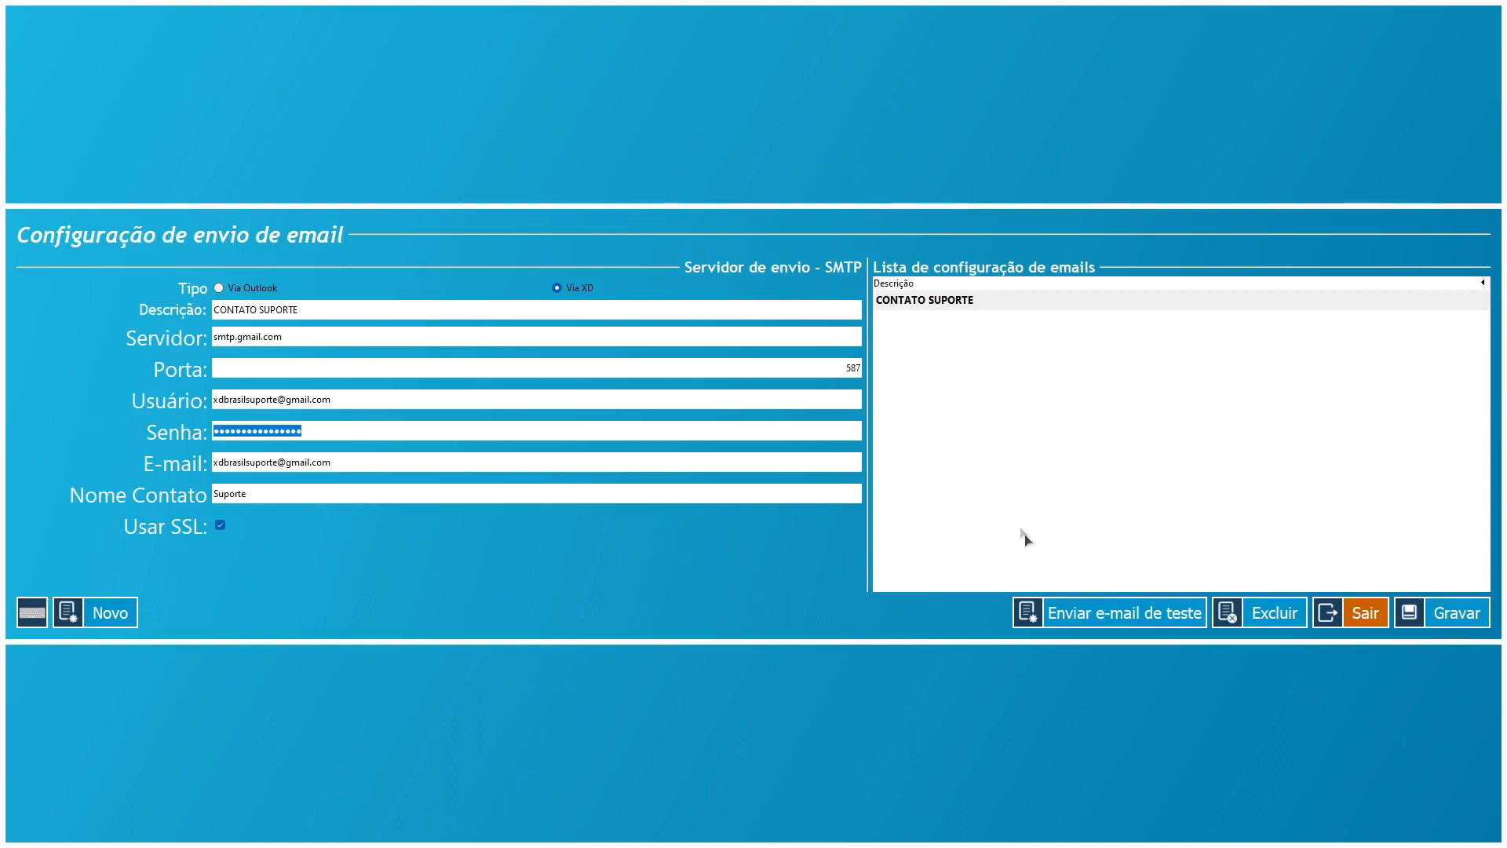
- Send a test e-mail from CONTATO SUPORTE to the support Gmail address, then switch to Chrome
left_click(1151, 627)
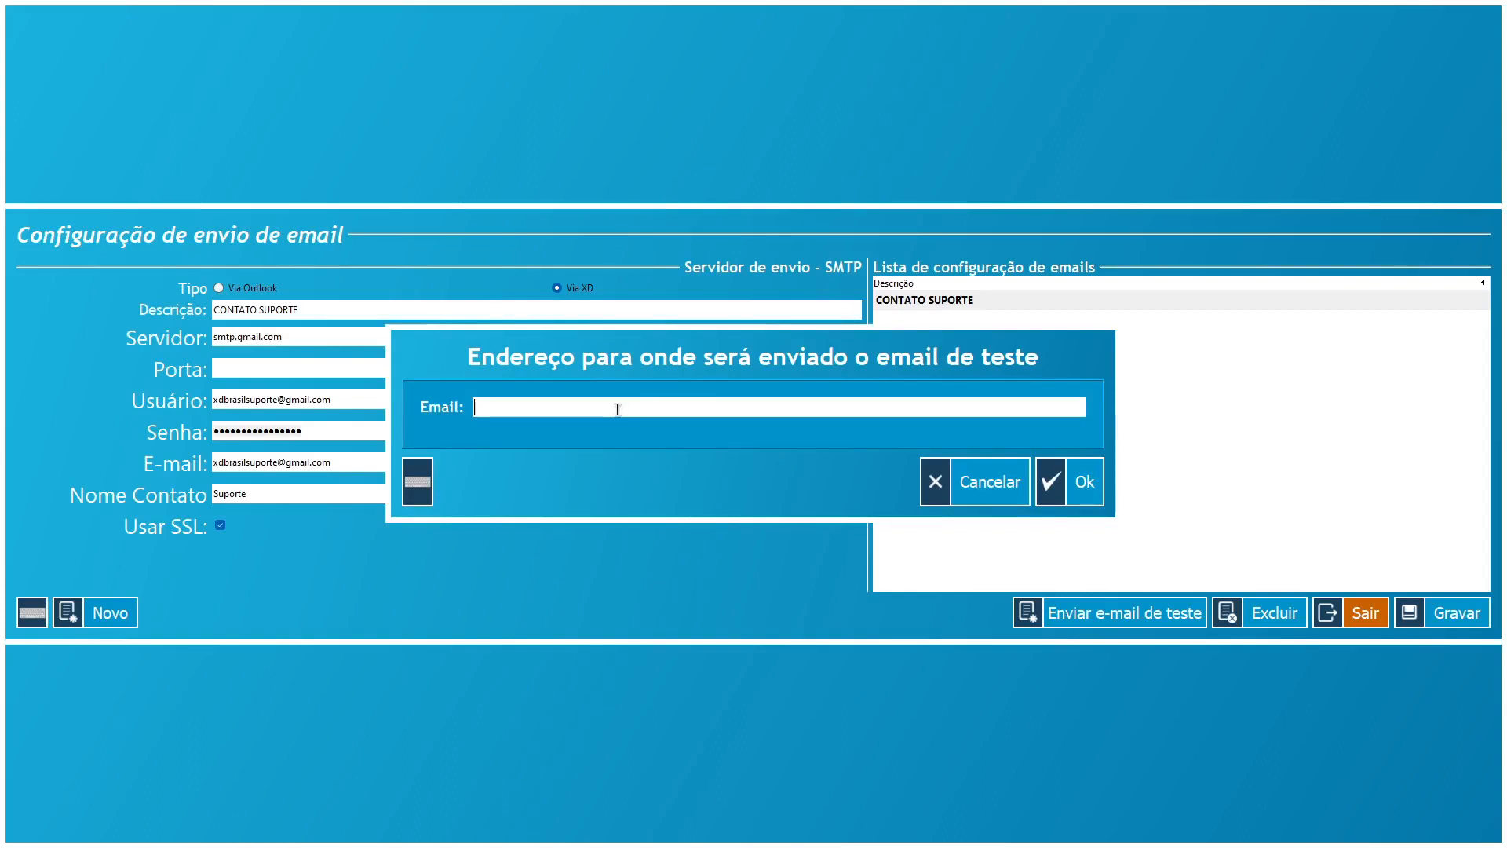
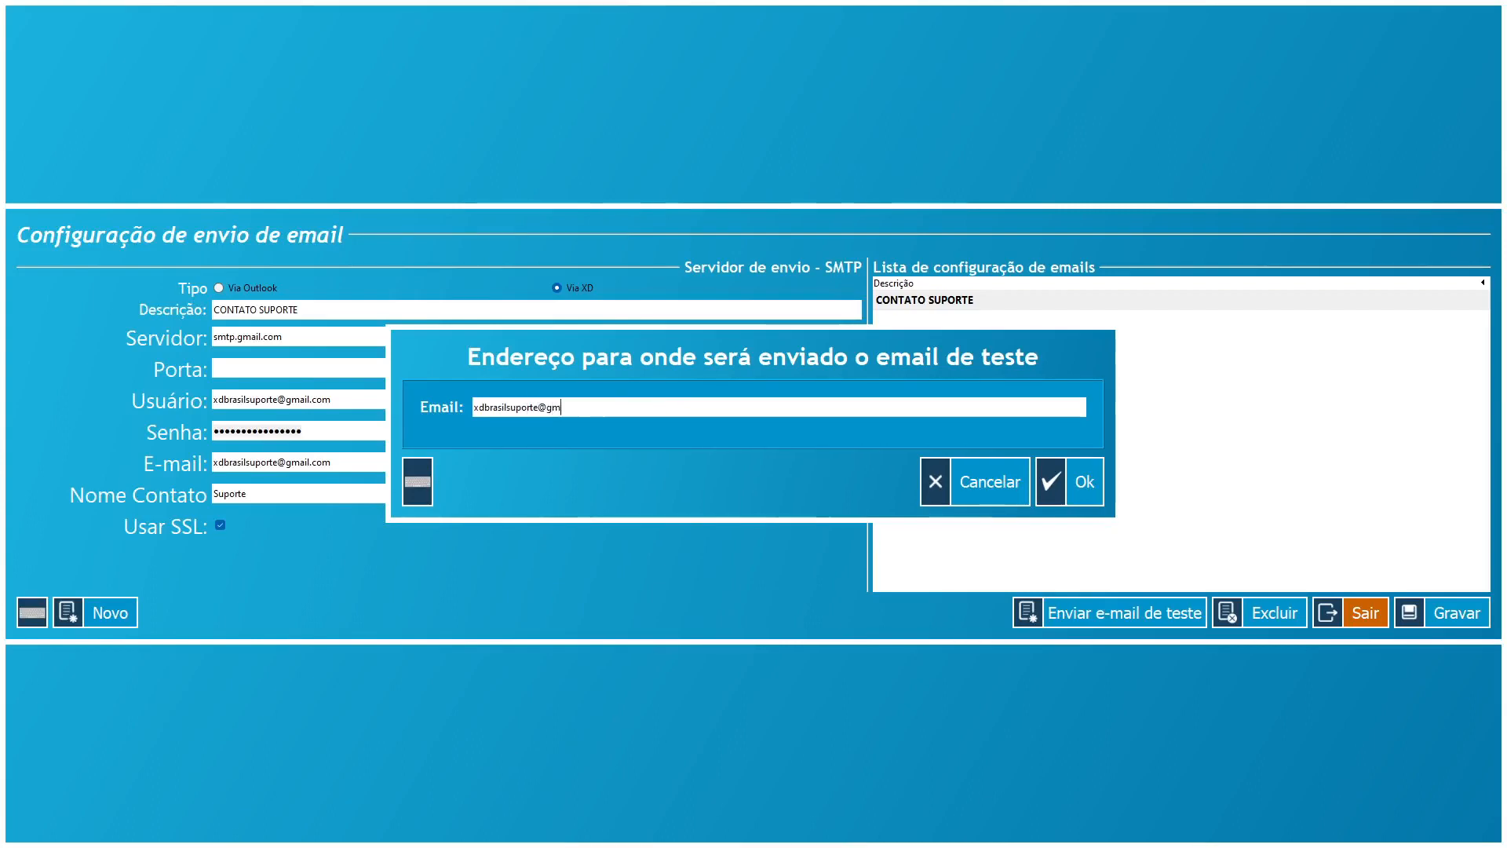
left_click(1066, 488)
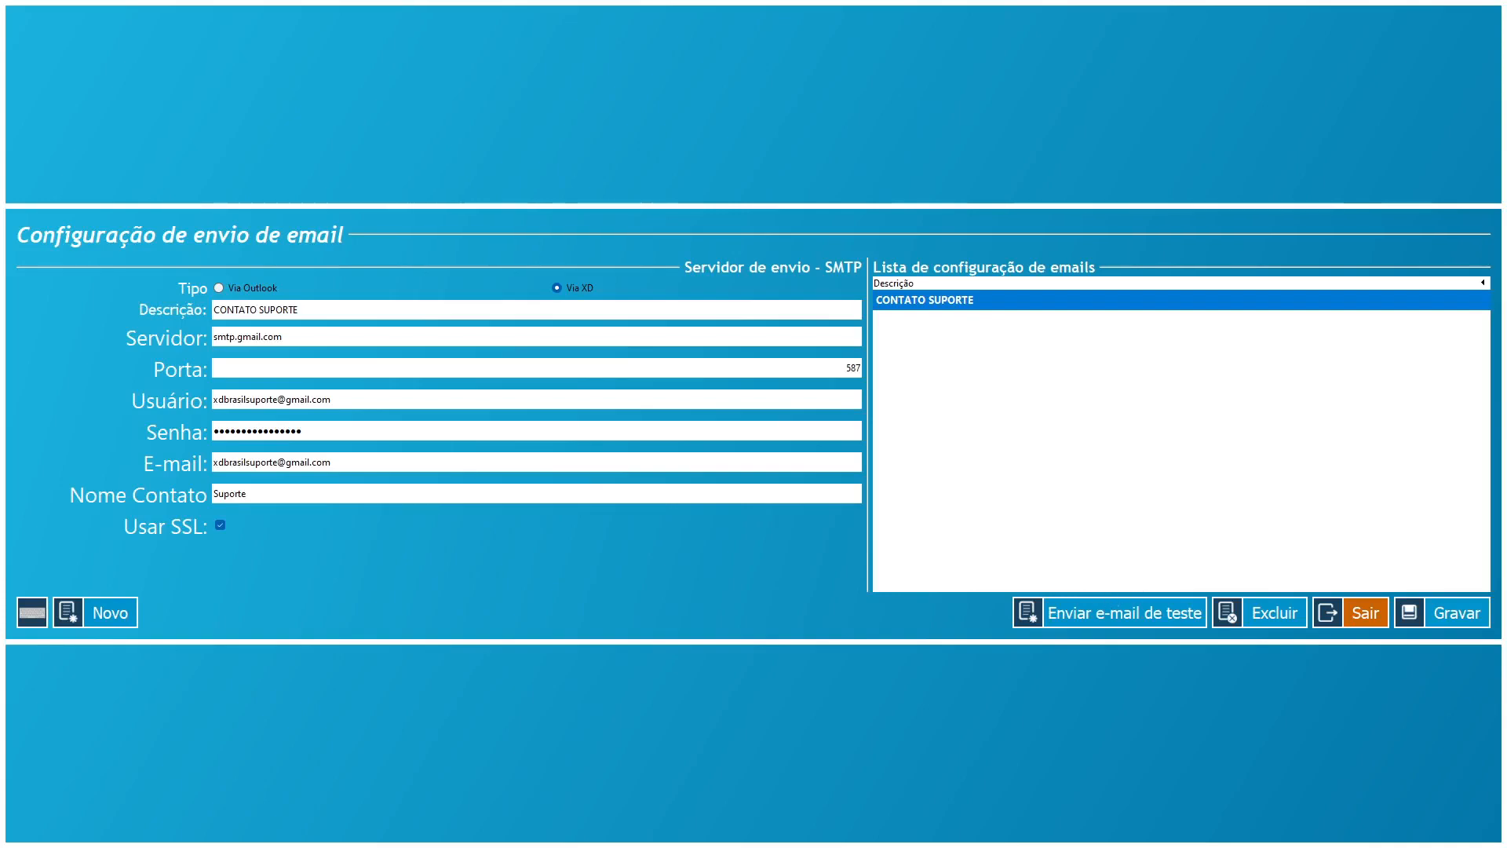
key("alt+Tab")
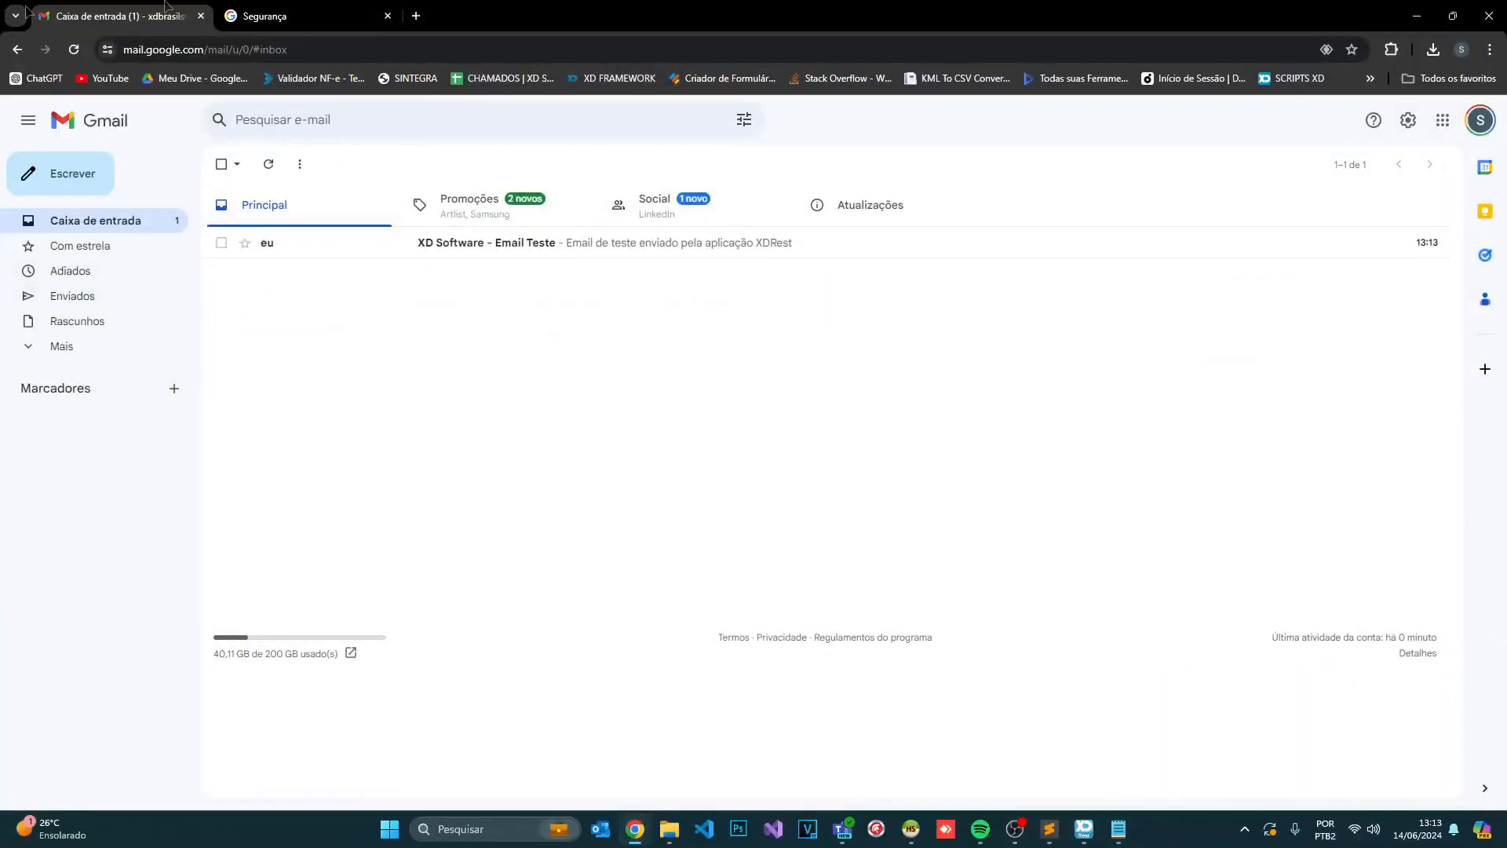
- Confirm 'XD Software - Email Teste' arrived in Gmail and go to the Google Account Security page
left_click(1416, 16)
left_click(1474, 123)
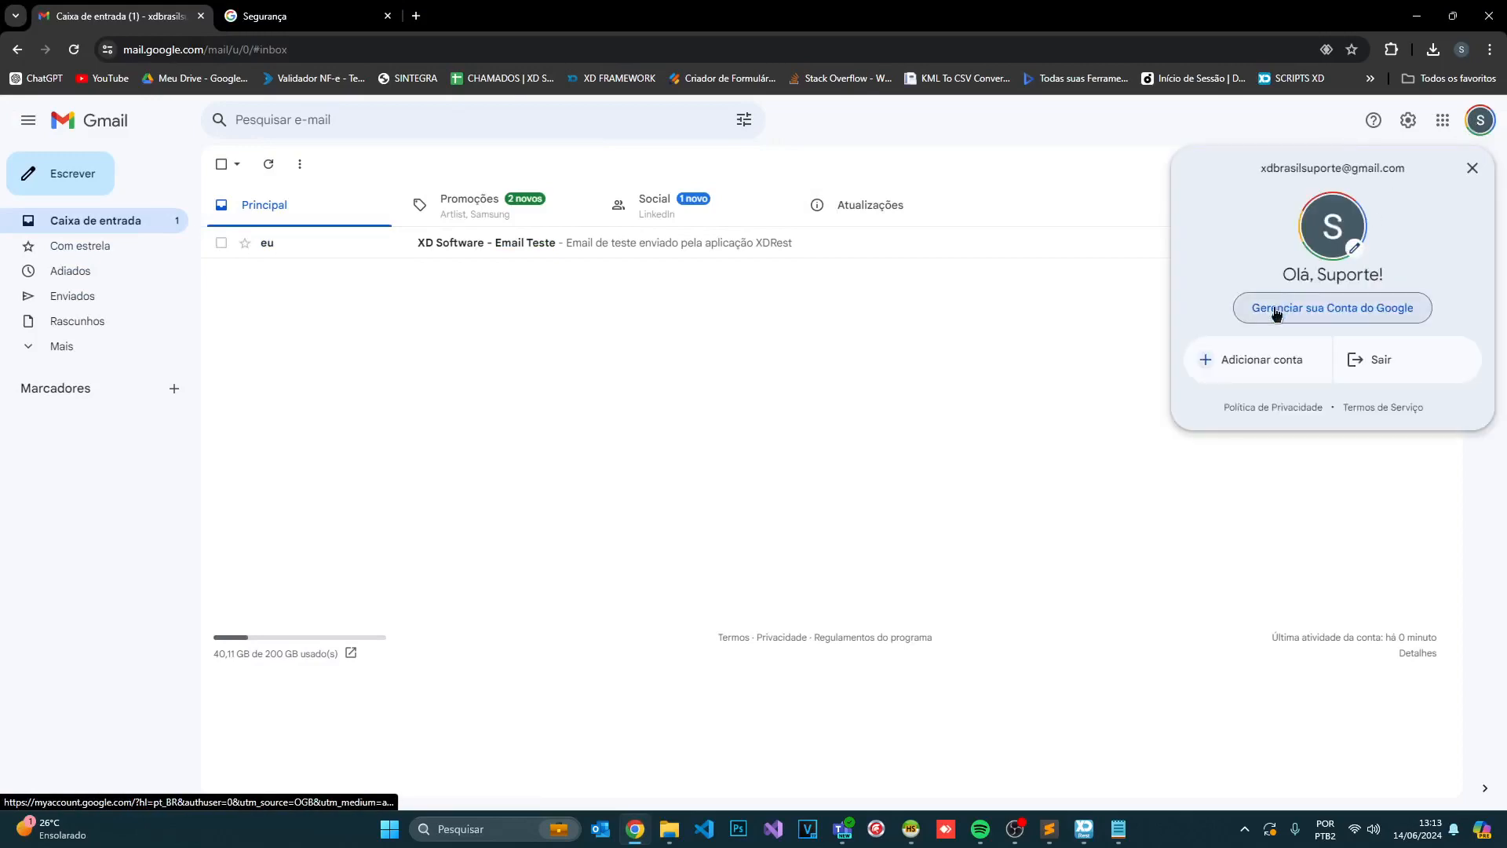
left_click(840, 343)
left_click(295, 14)
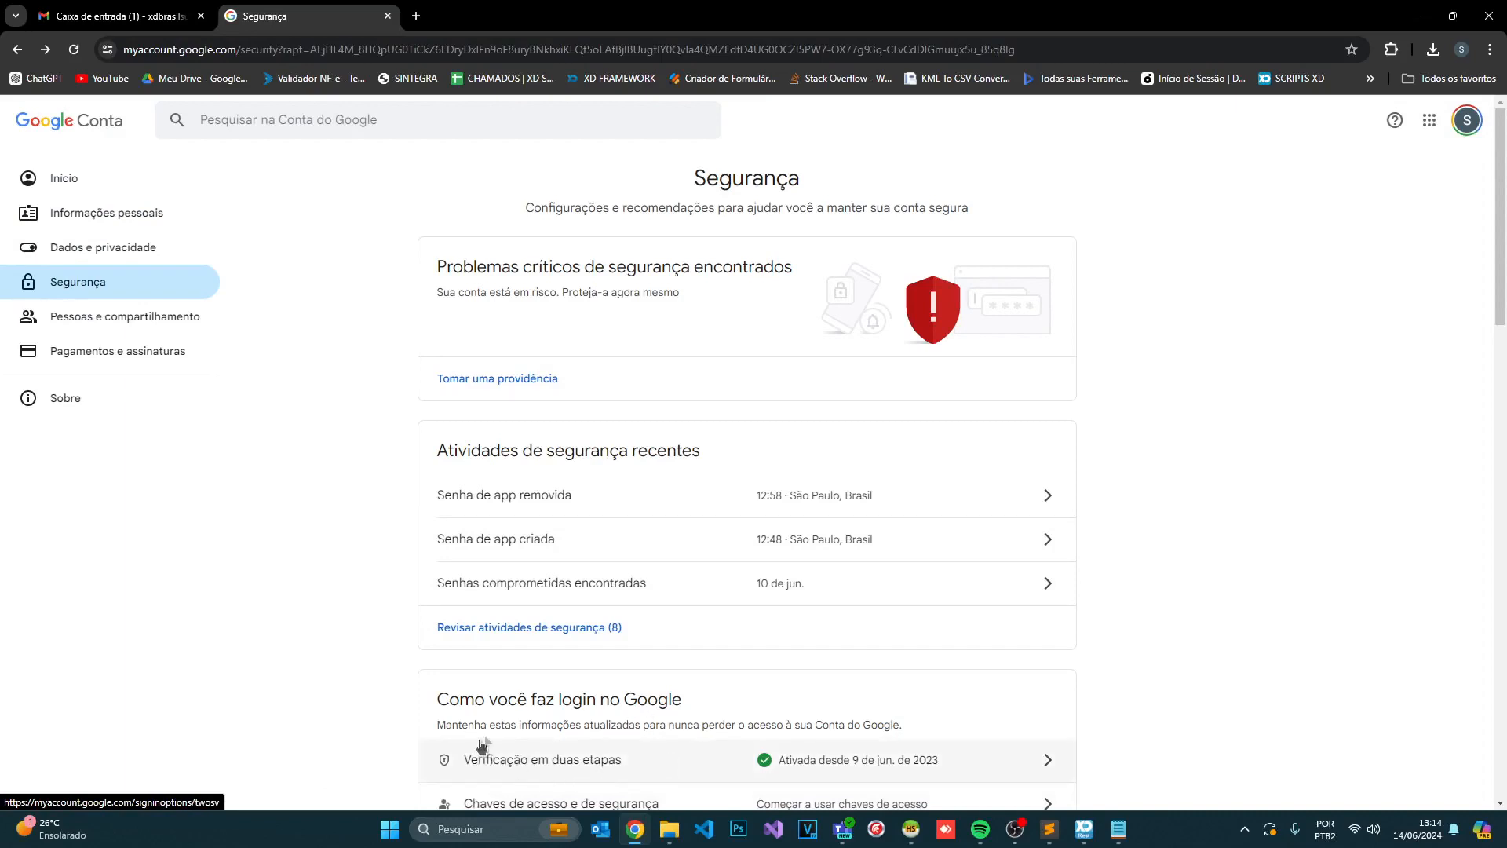
- Go from two-step verification settings to the App passwords page
left_click(1048, 762)
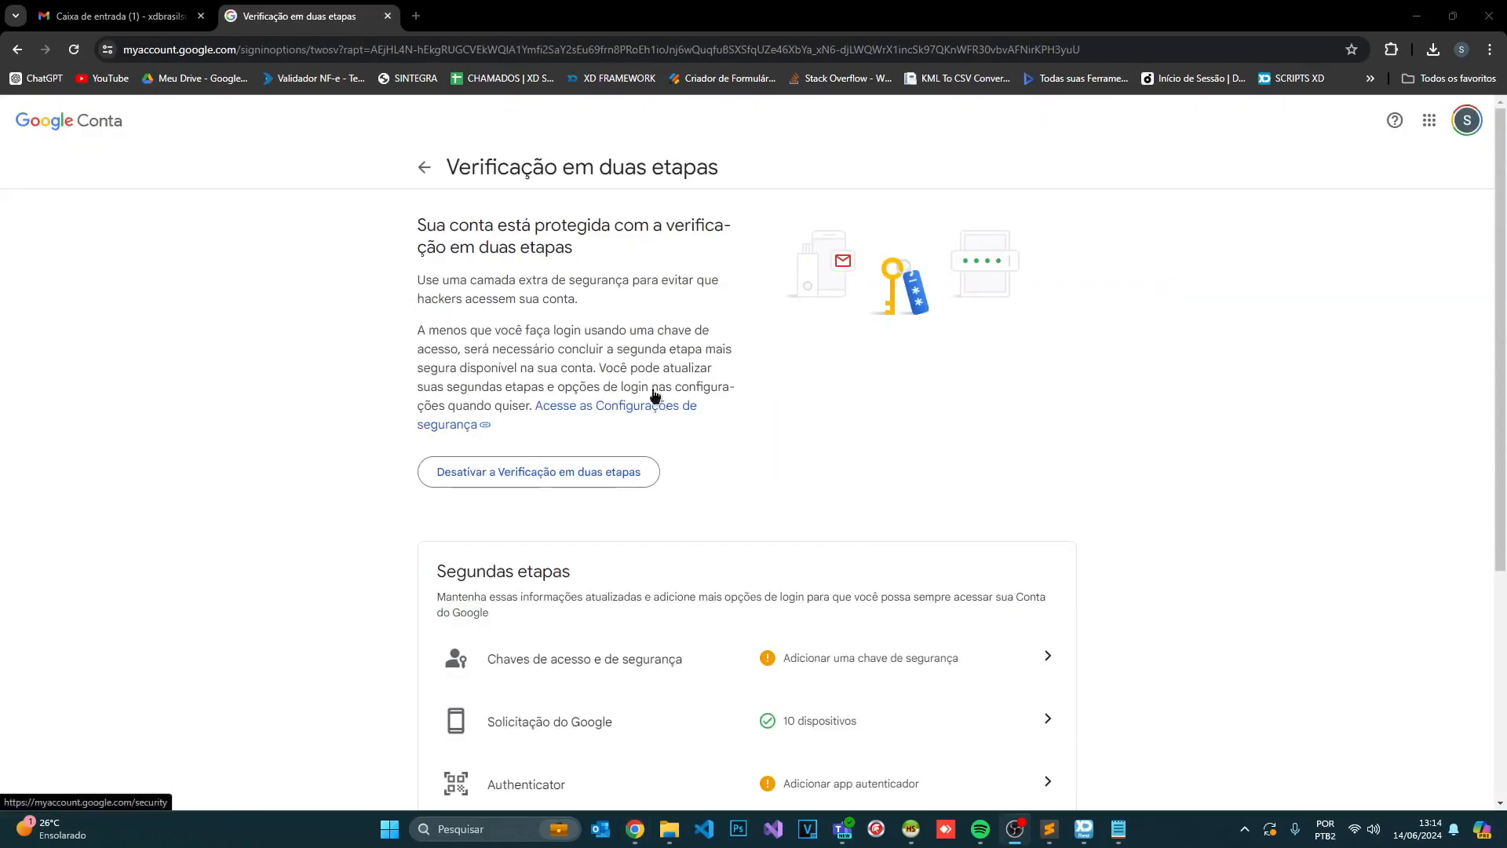
scroll(653, 397, "down", 5)
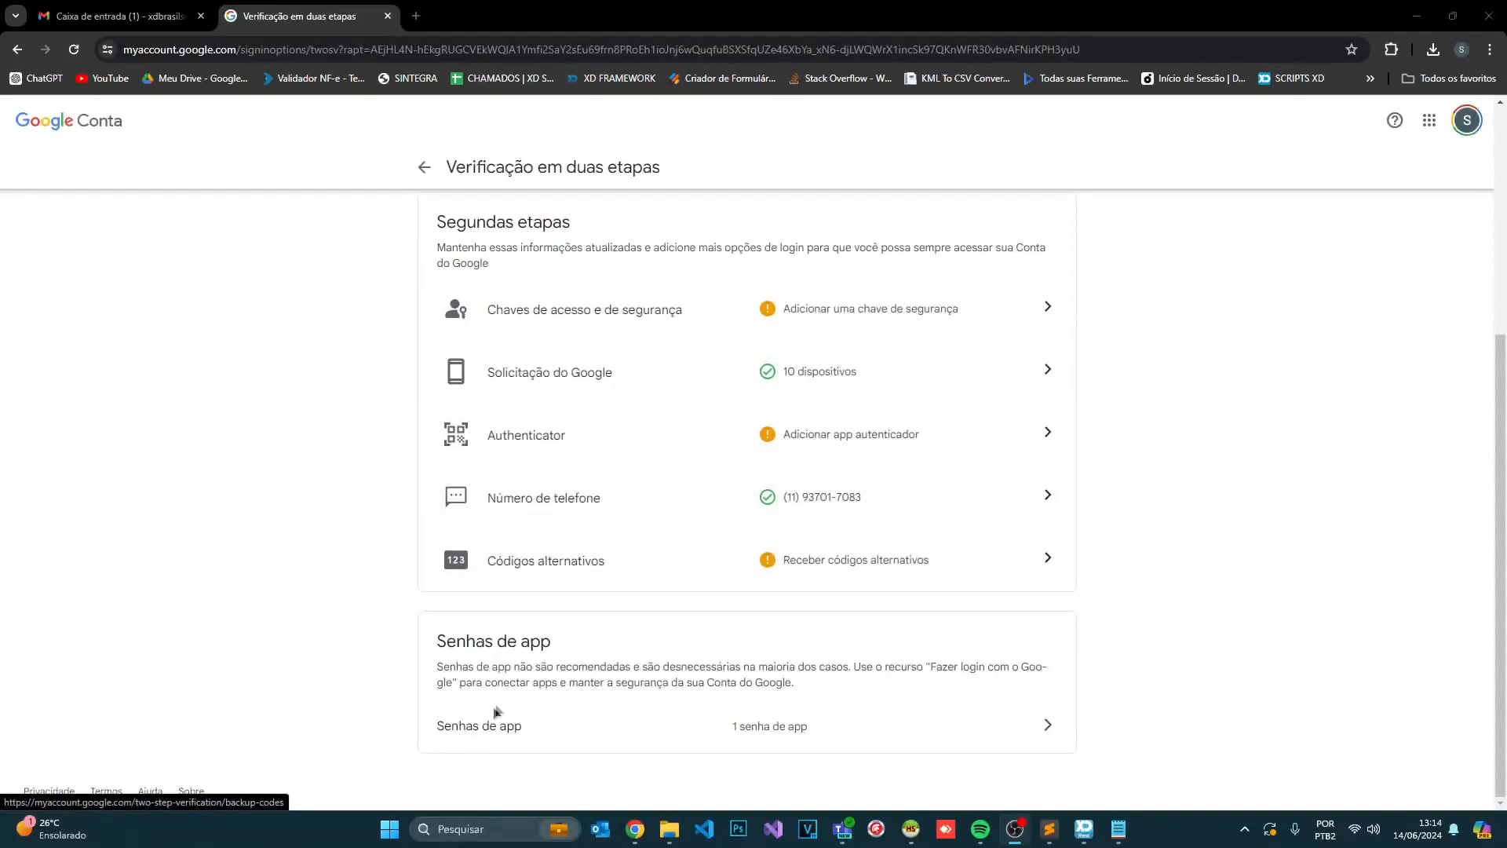
left_click(1050, 735)
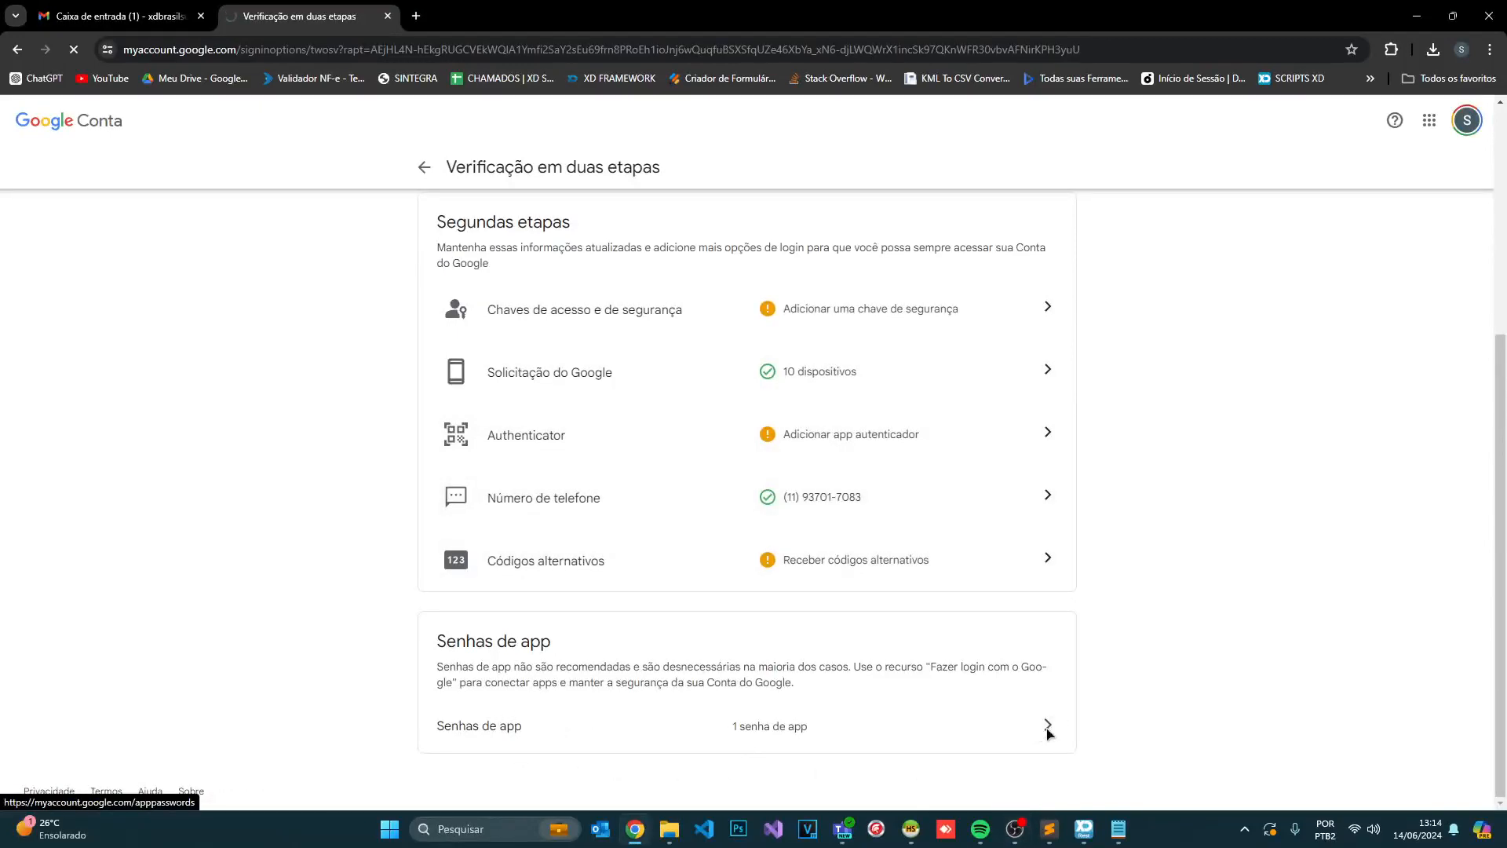
- Create app password XD (2), copy the generated password, and close the old Notepad
left_click(506, 534)
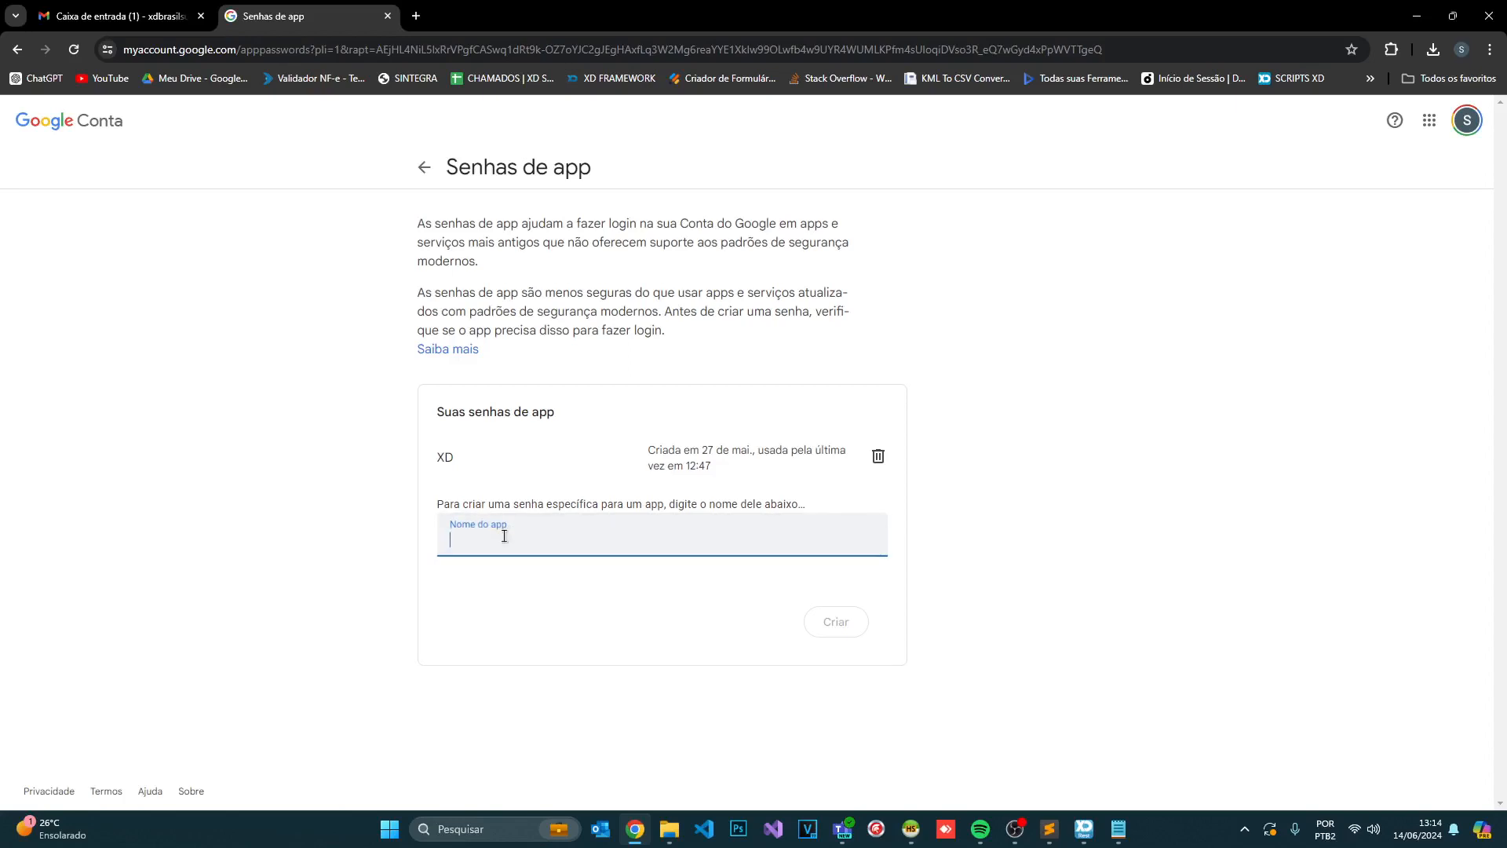
type("XD")
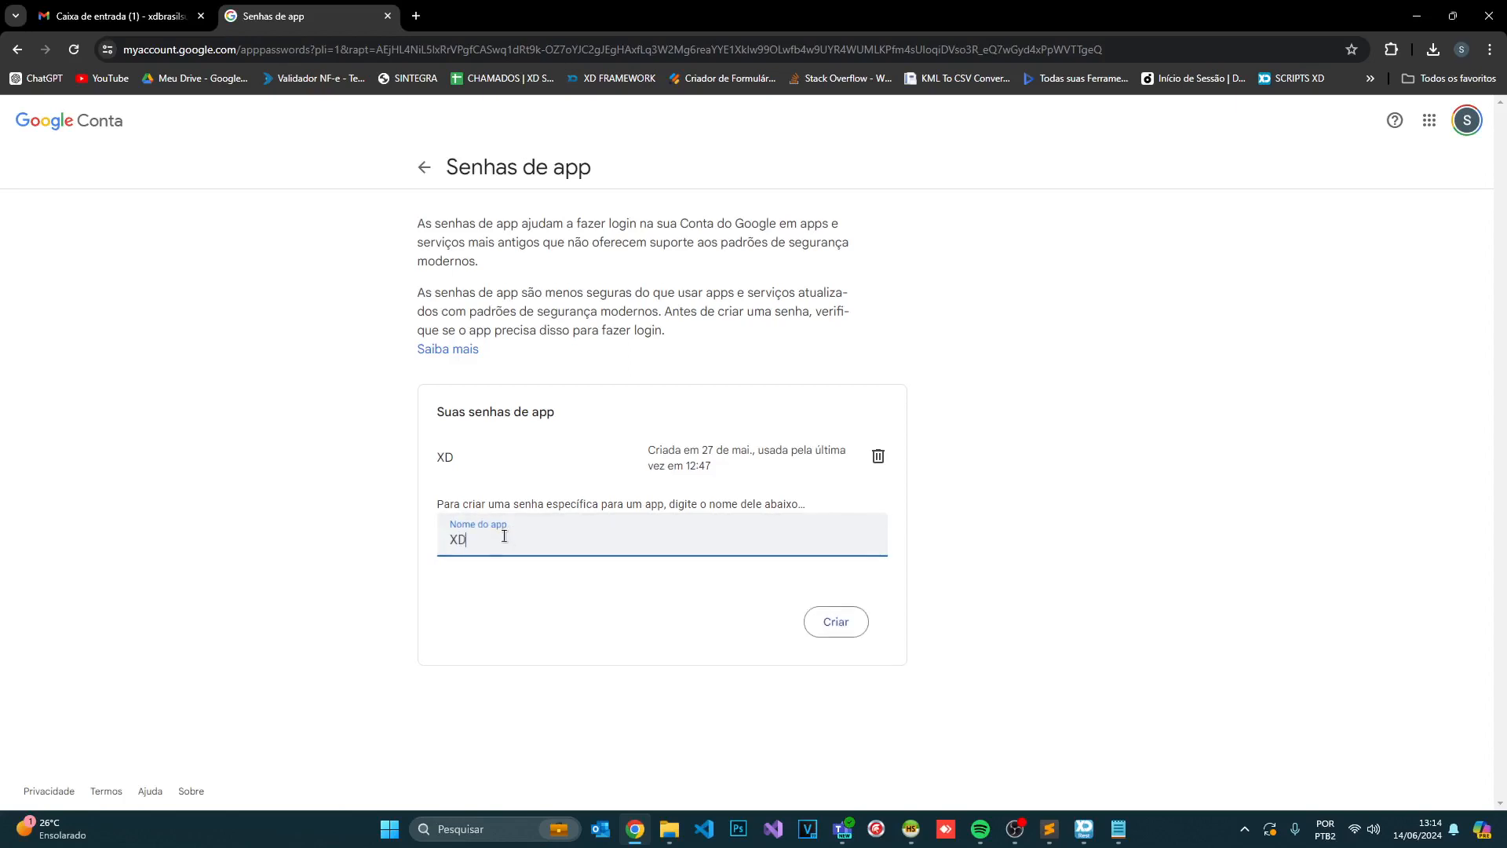
left_click(812, 632)
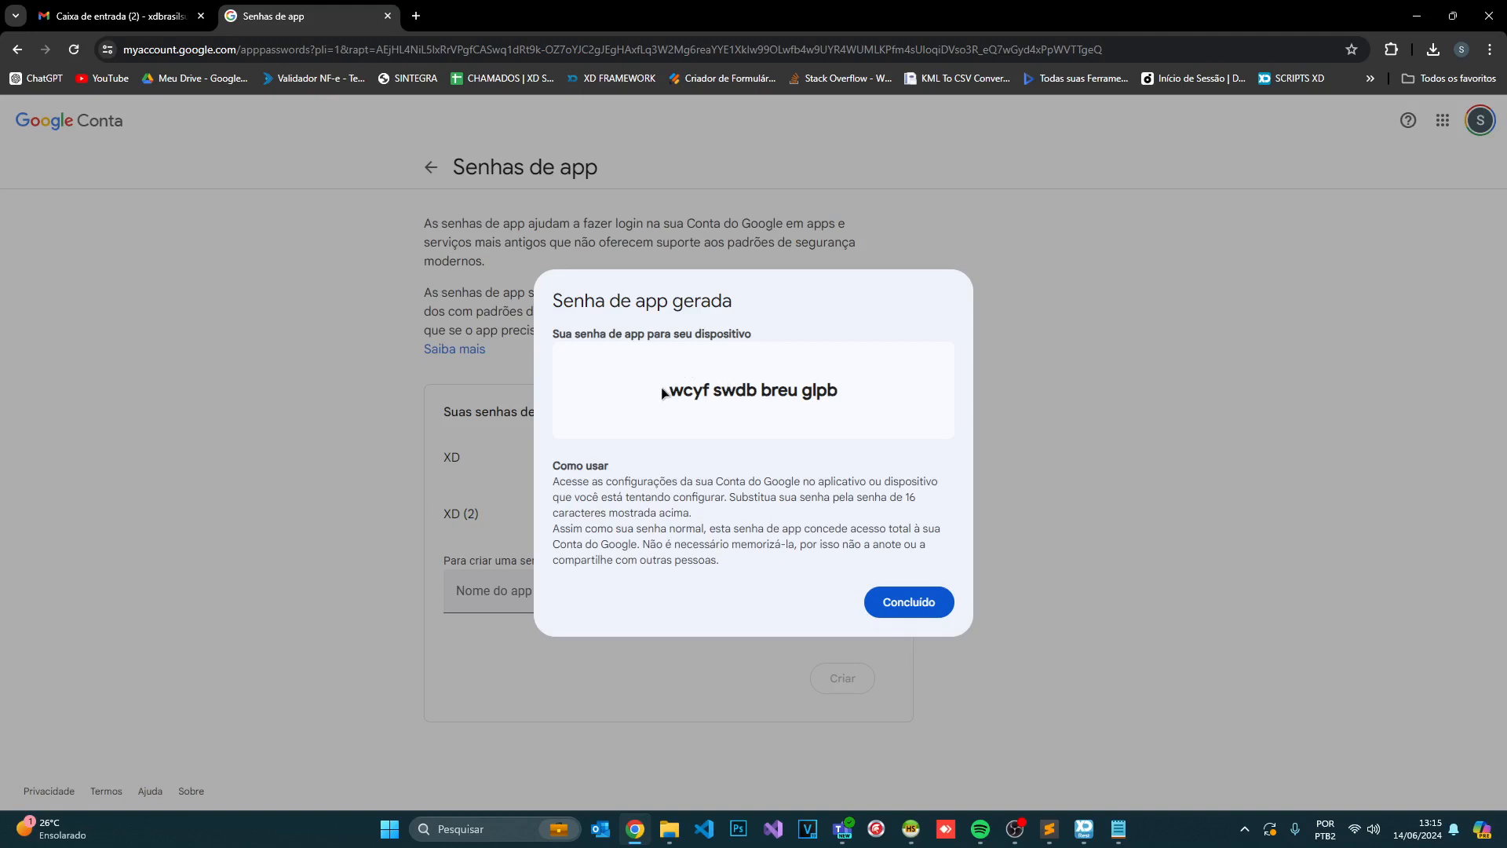
left_click_drag(666, 393, 885, 386)
key("ctrl+c")
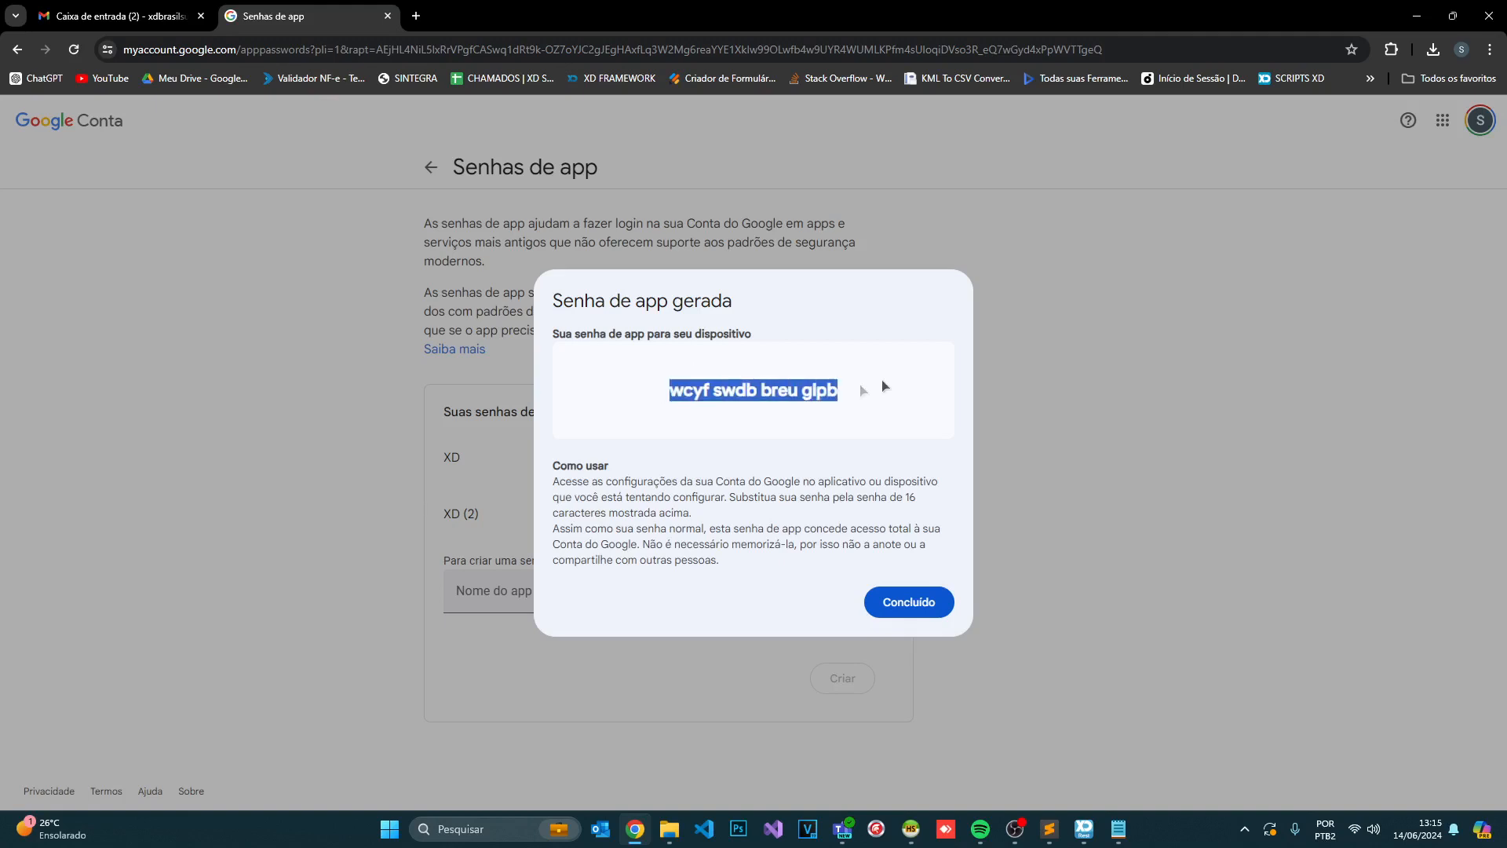
left_click(909, 602)
mouse_move(1118, 829)
left_click(1146, 695)
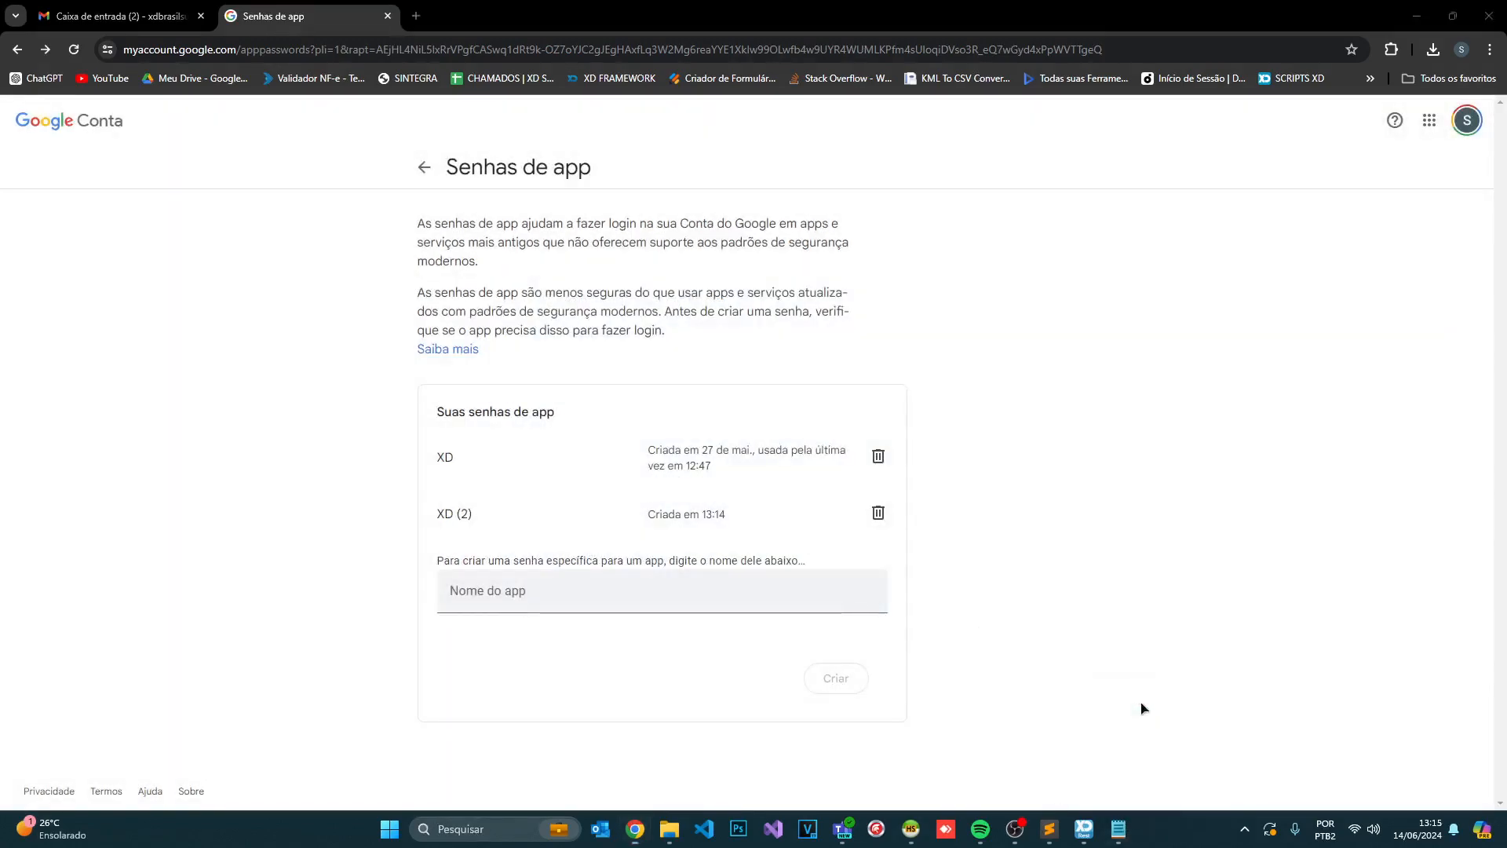
- Paste the app password into Notepad, strip its spaces, and copy the 16-character result
key("super+r")
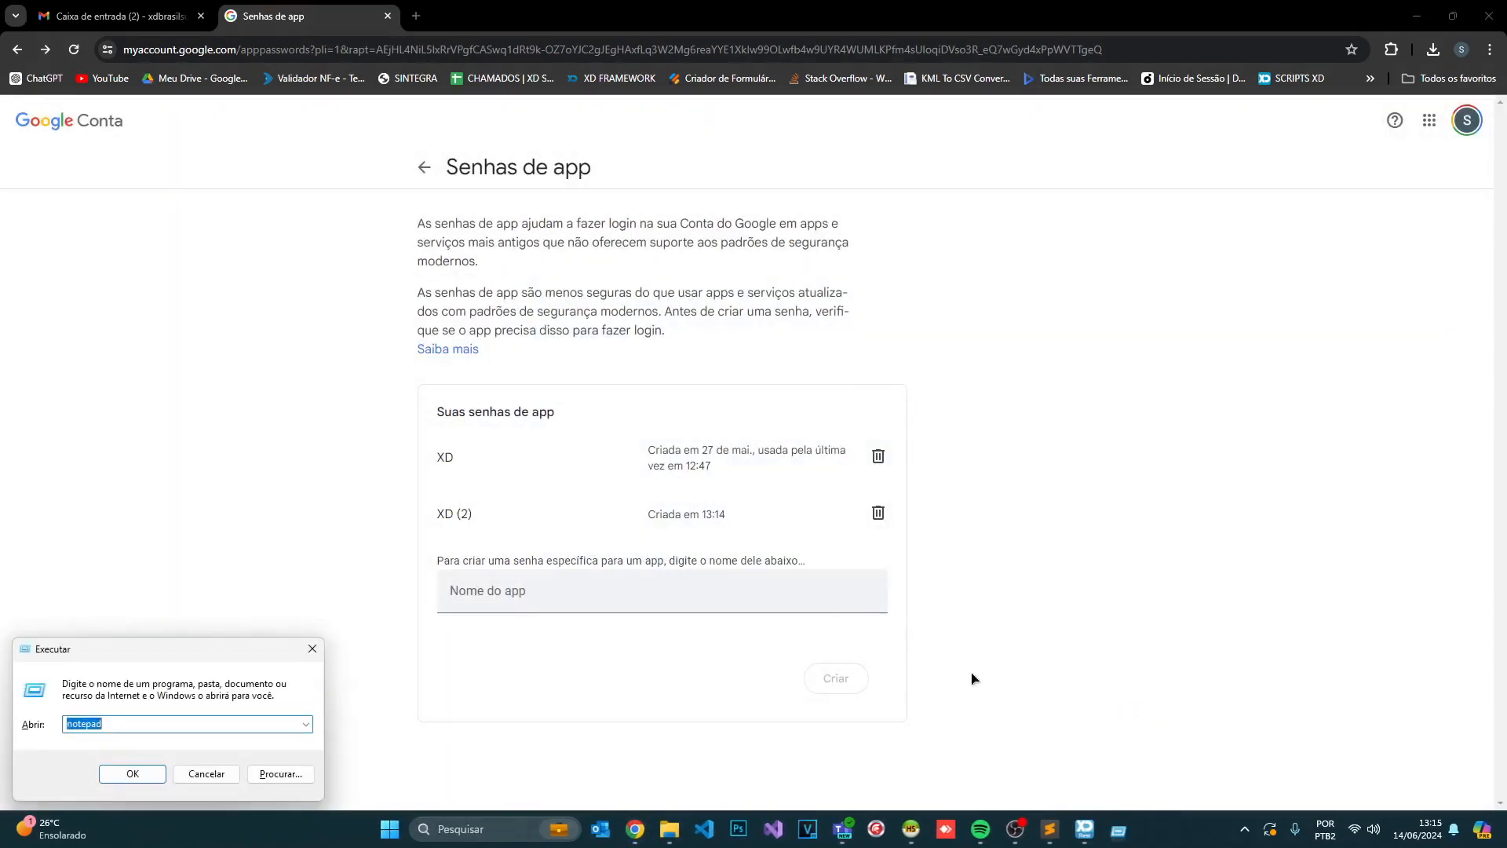
key("Return")
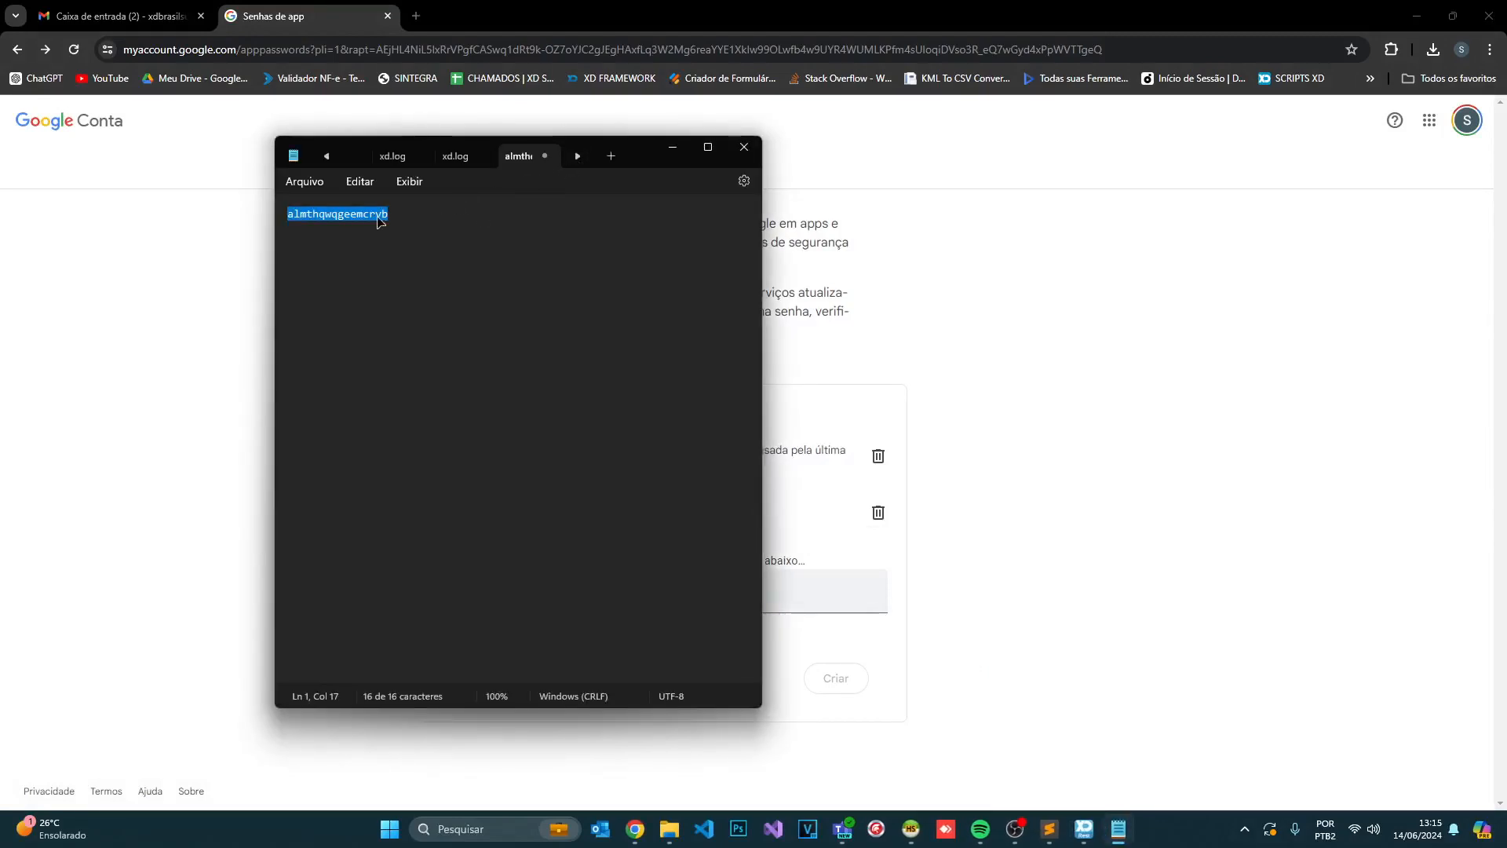
key("ctrl+v")
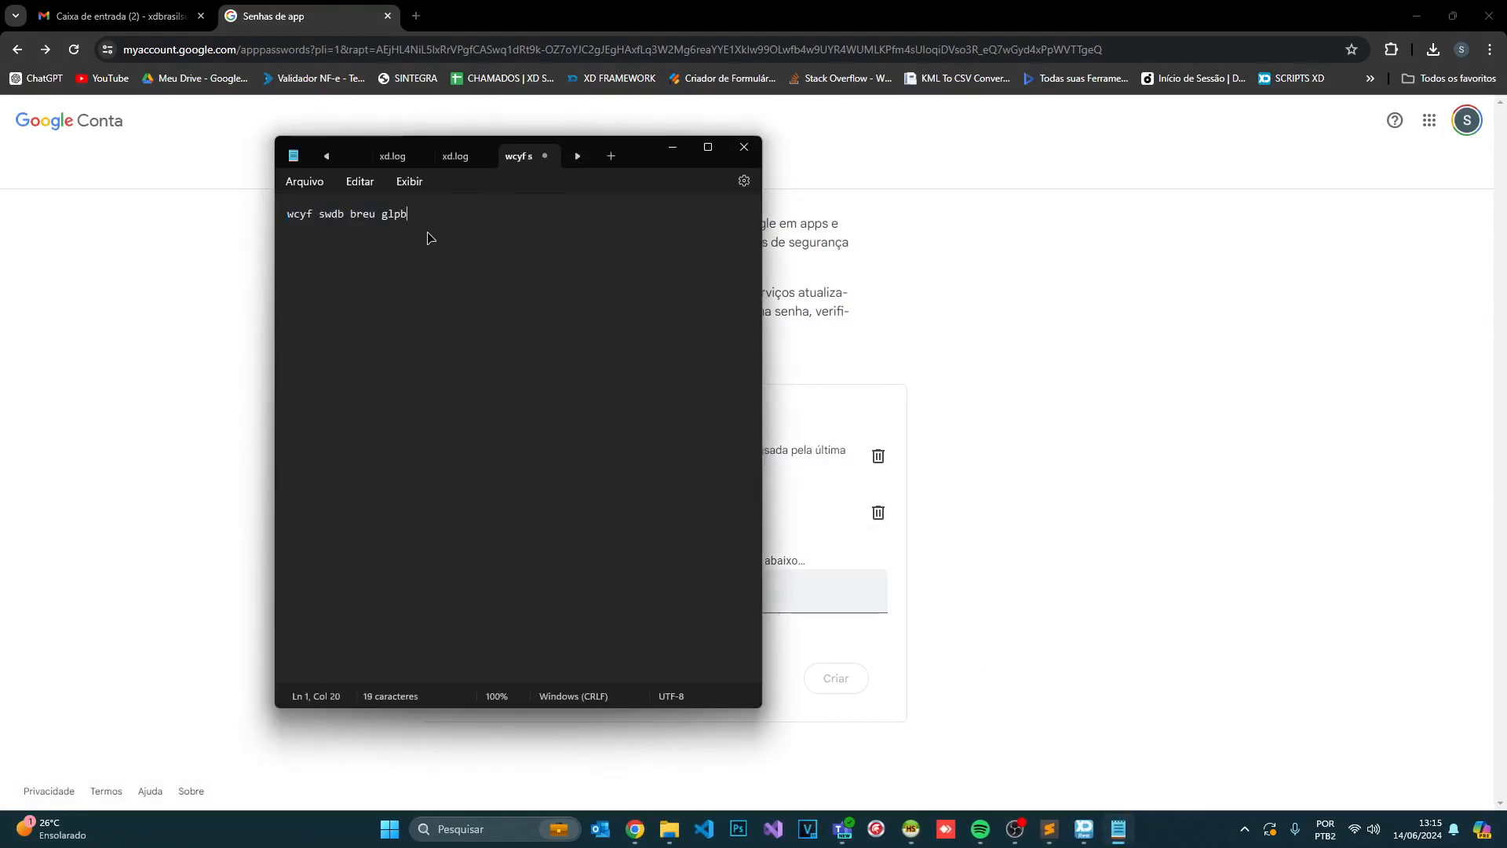
key("ctrl+Left")
key("BackSpace")
key("Left")
key("BackSpace")
key("Left")
key("BackSpace")
key("ctrl+a")
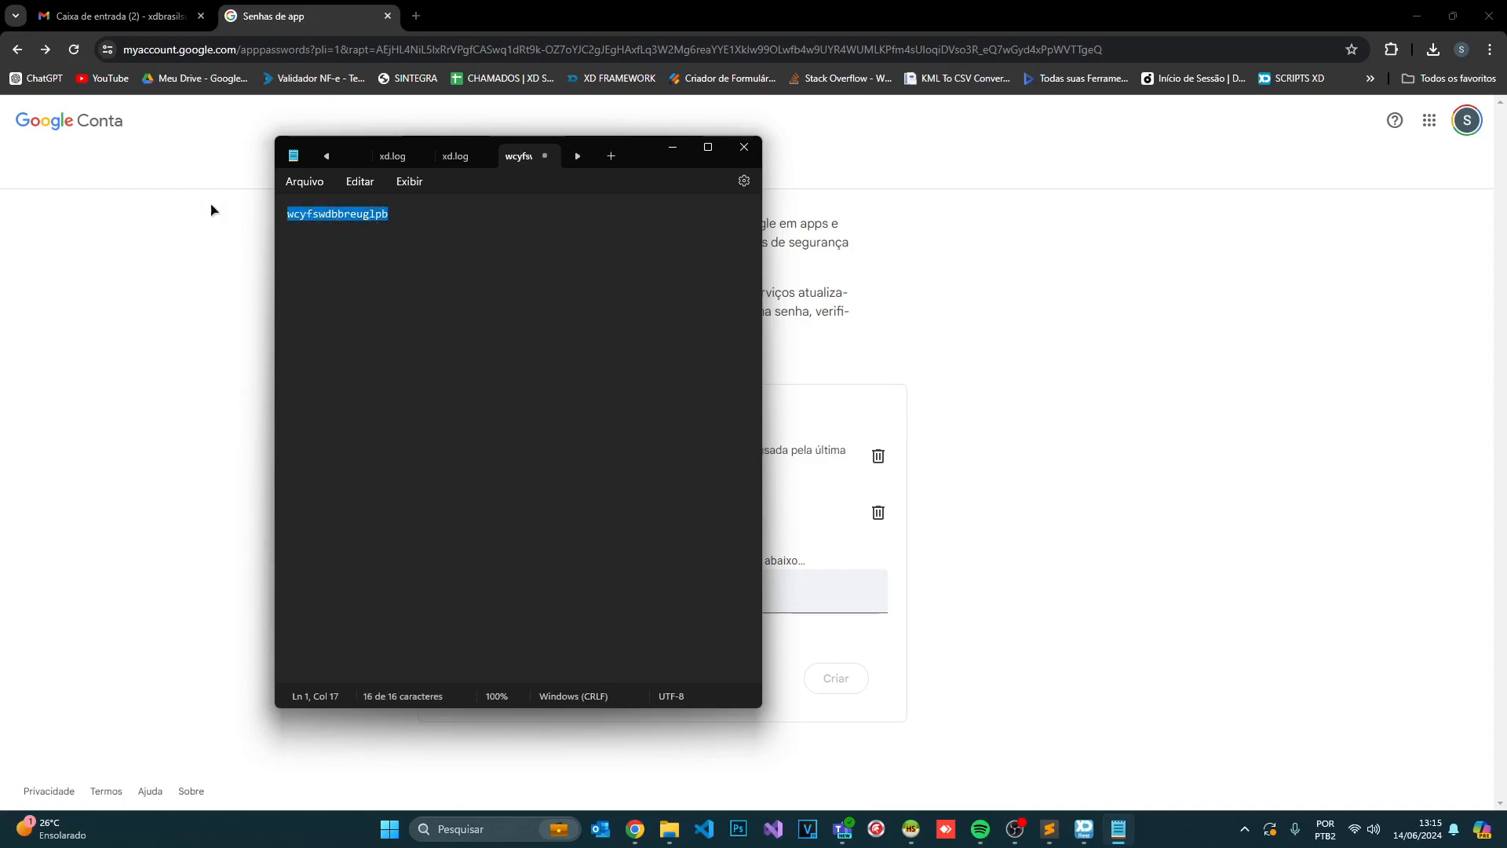
left_click(671, 149)
- Replace the old SMTP password in XDRest's Senha field with the new app password
left_click(1084, 828)
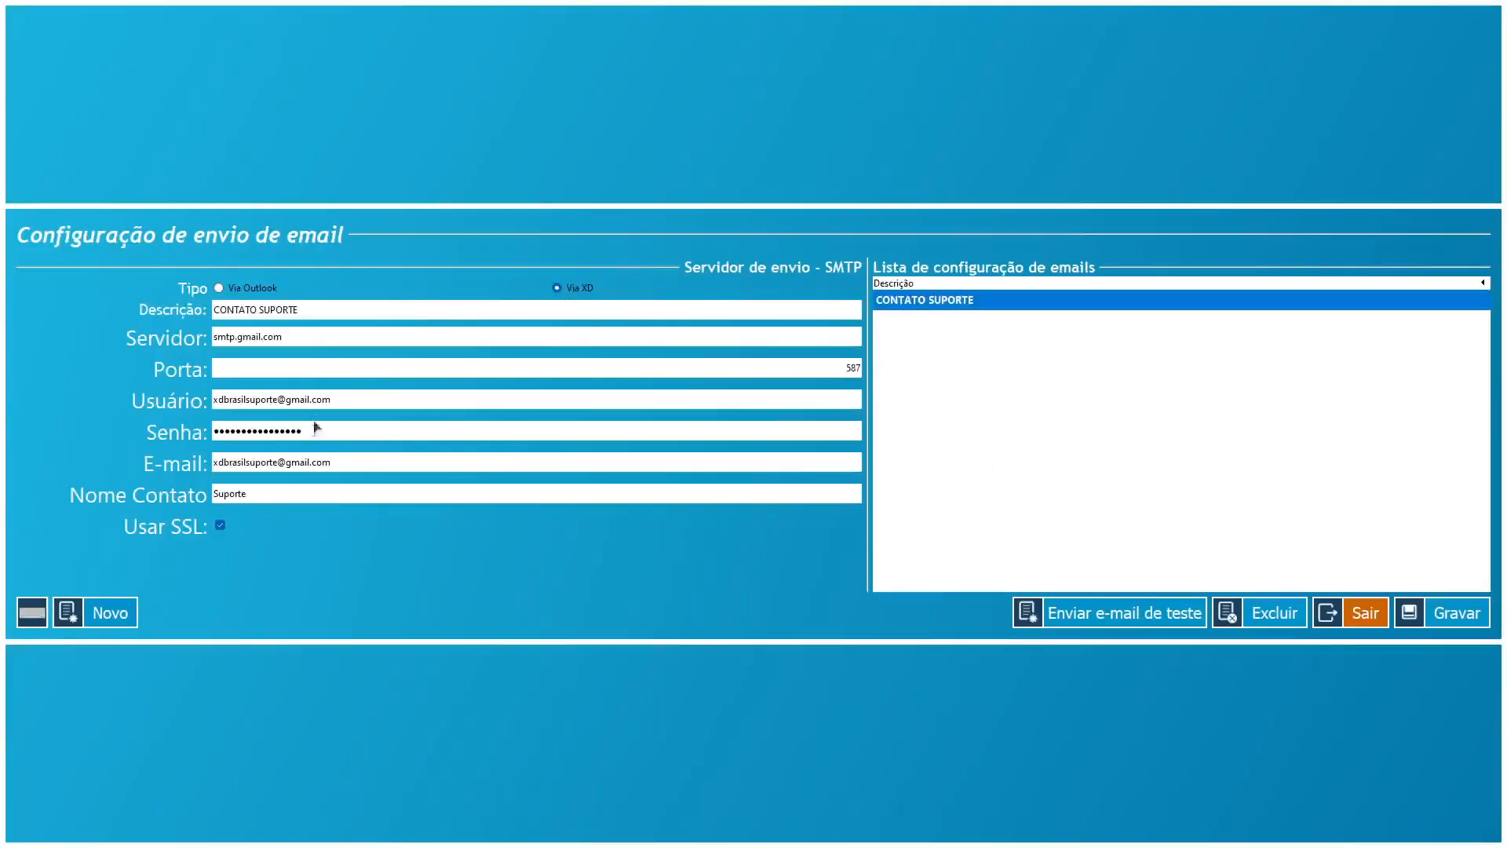
left_click_drag(334, 431, 96, 427)
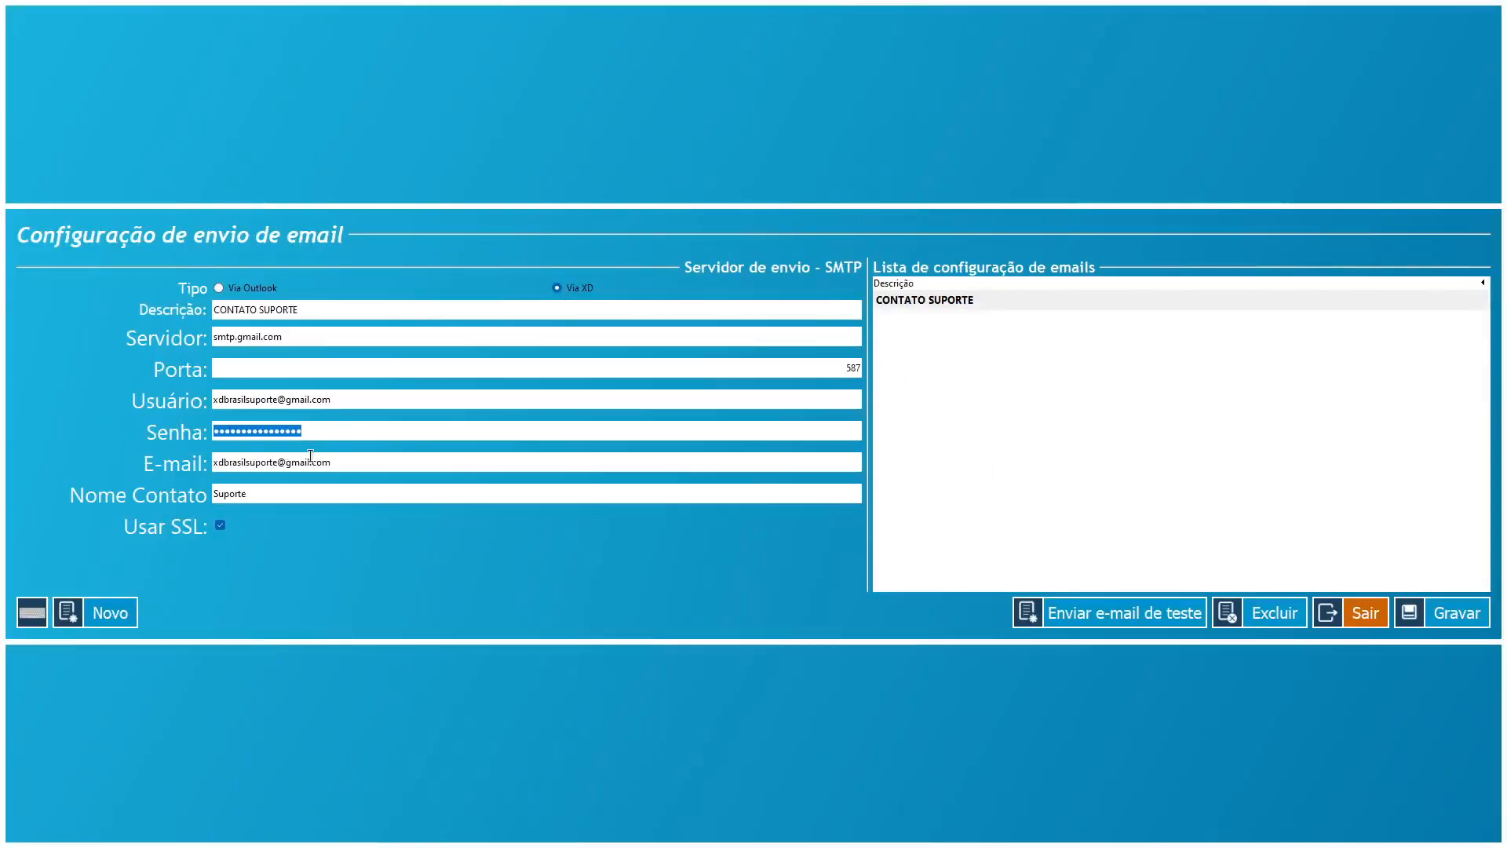
key("BackSpace")
key("ctrl+v")
- Send a second test e-mail via CONTATO SUPORTE to the support Gmail address, fixing the typo
left_click(997, 303)
left_click(1086, 614)
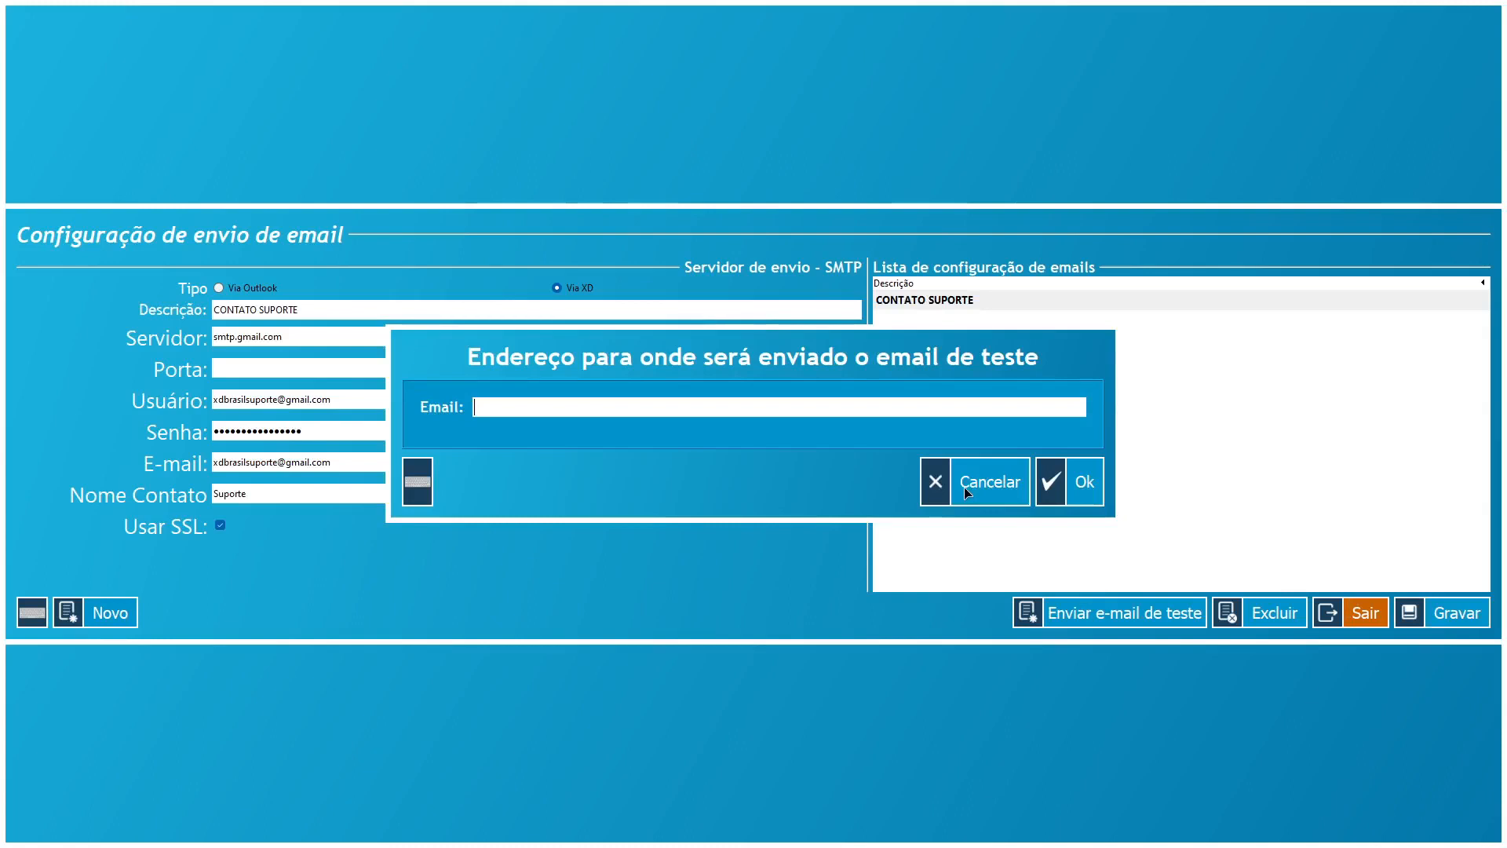
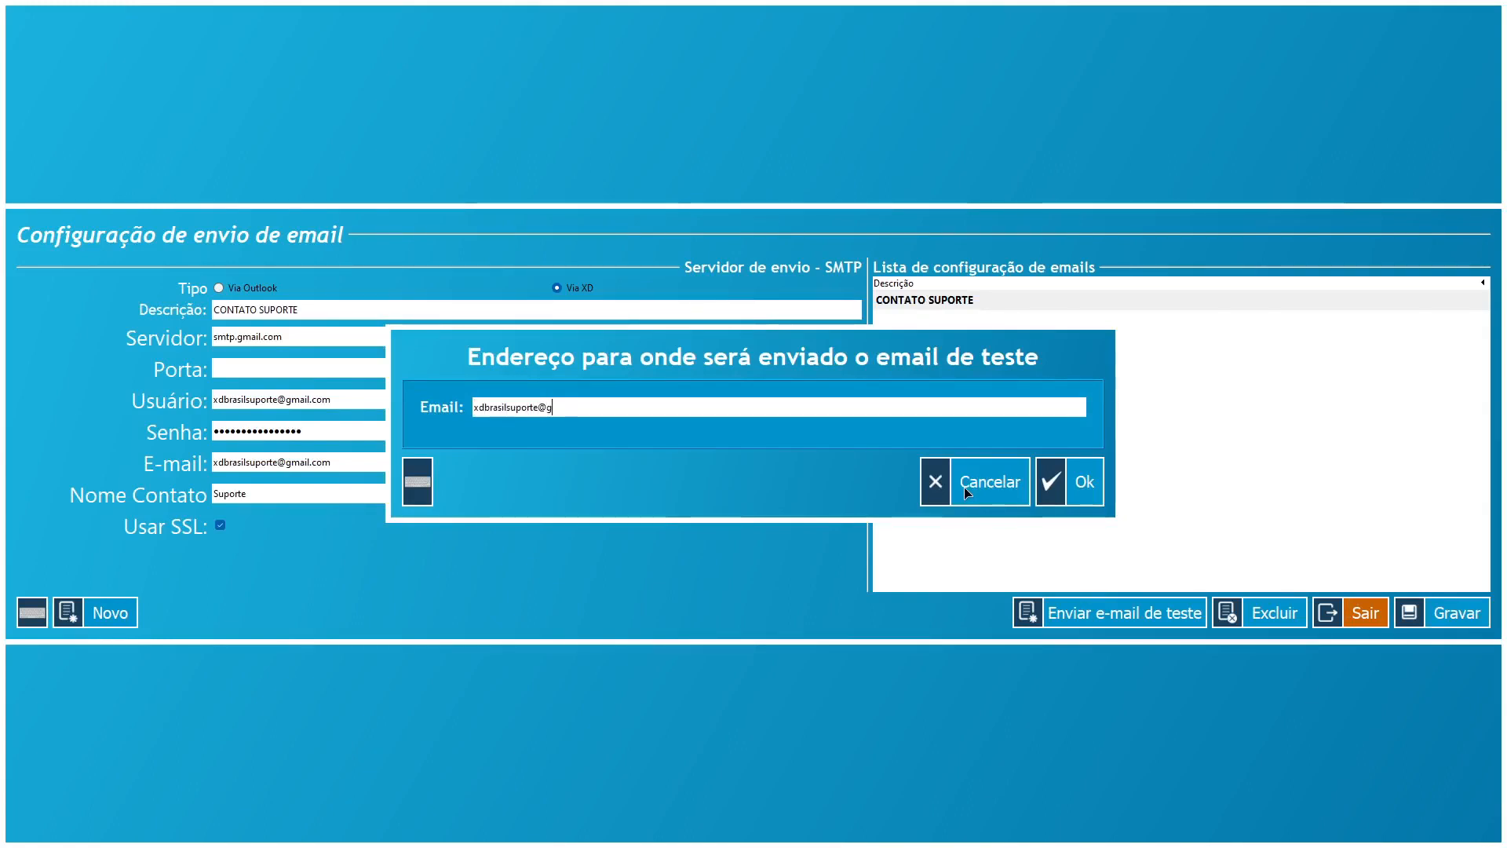
left_click(1079, 482)
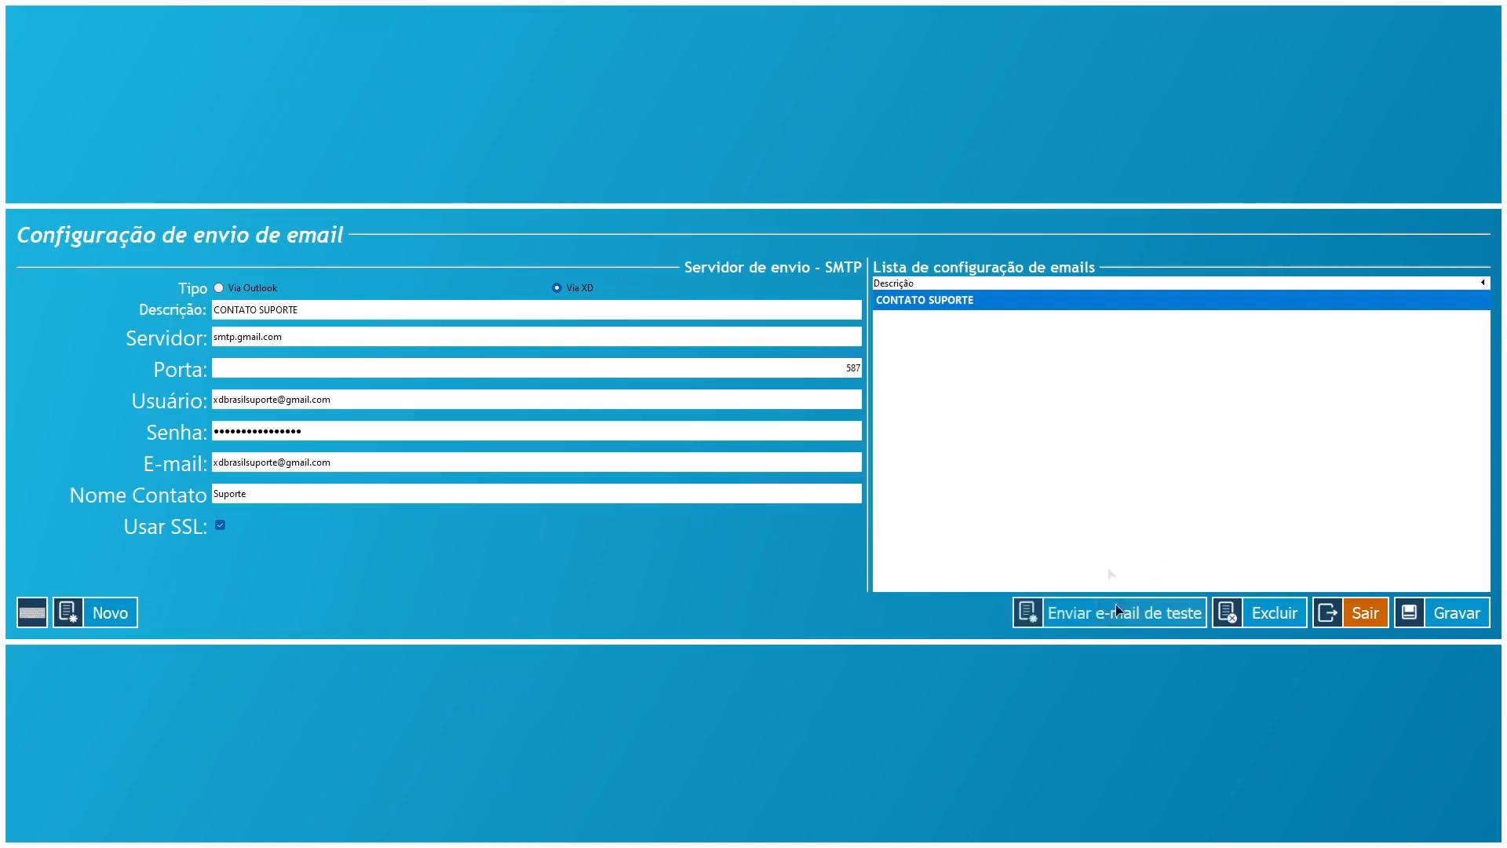
key("alt+Tab")
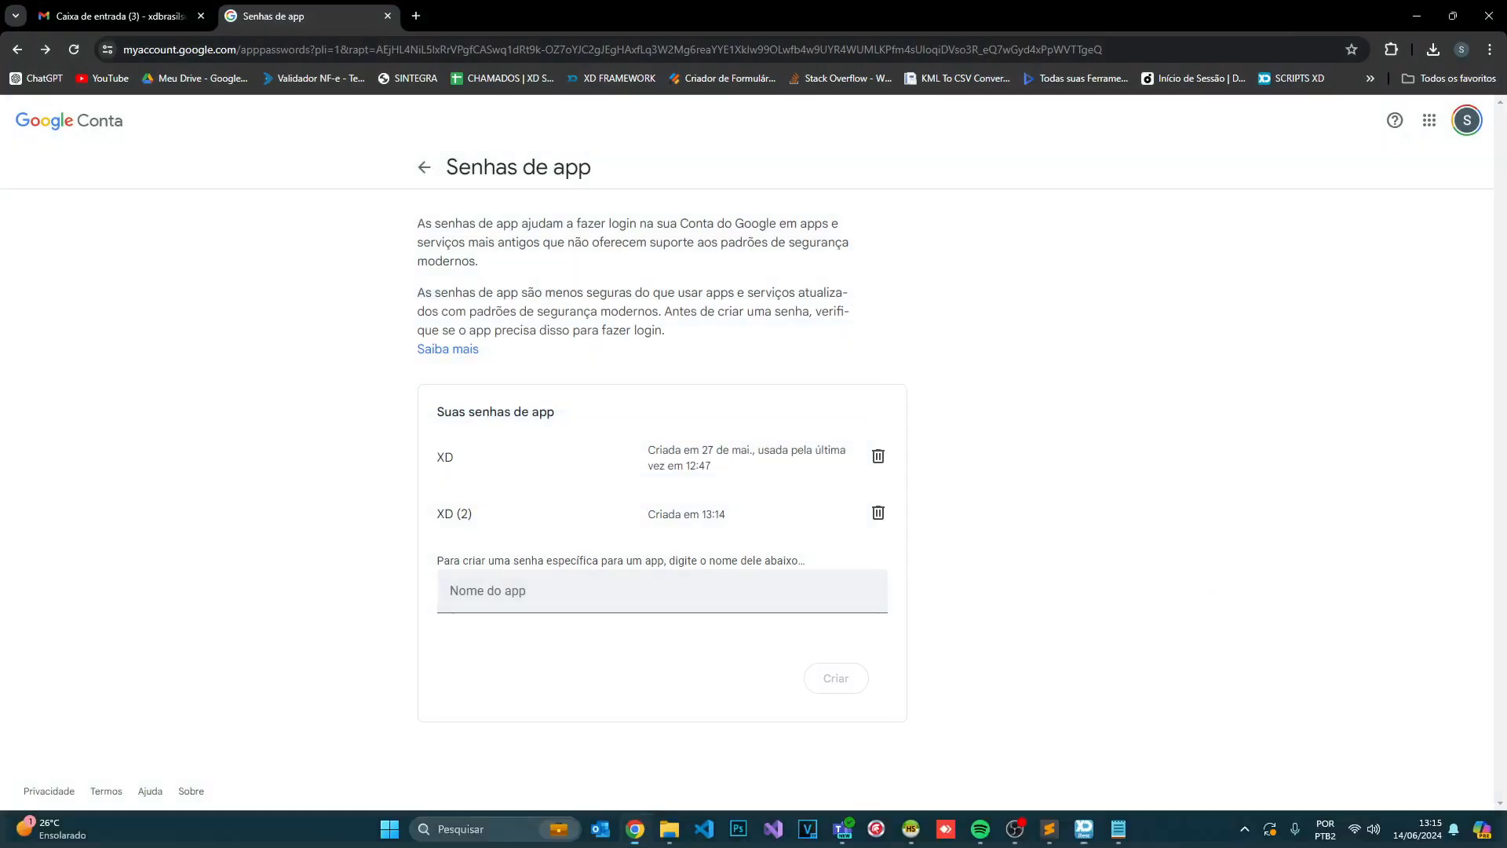
left_click(210, 14)
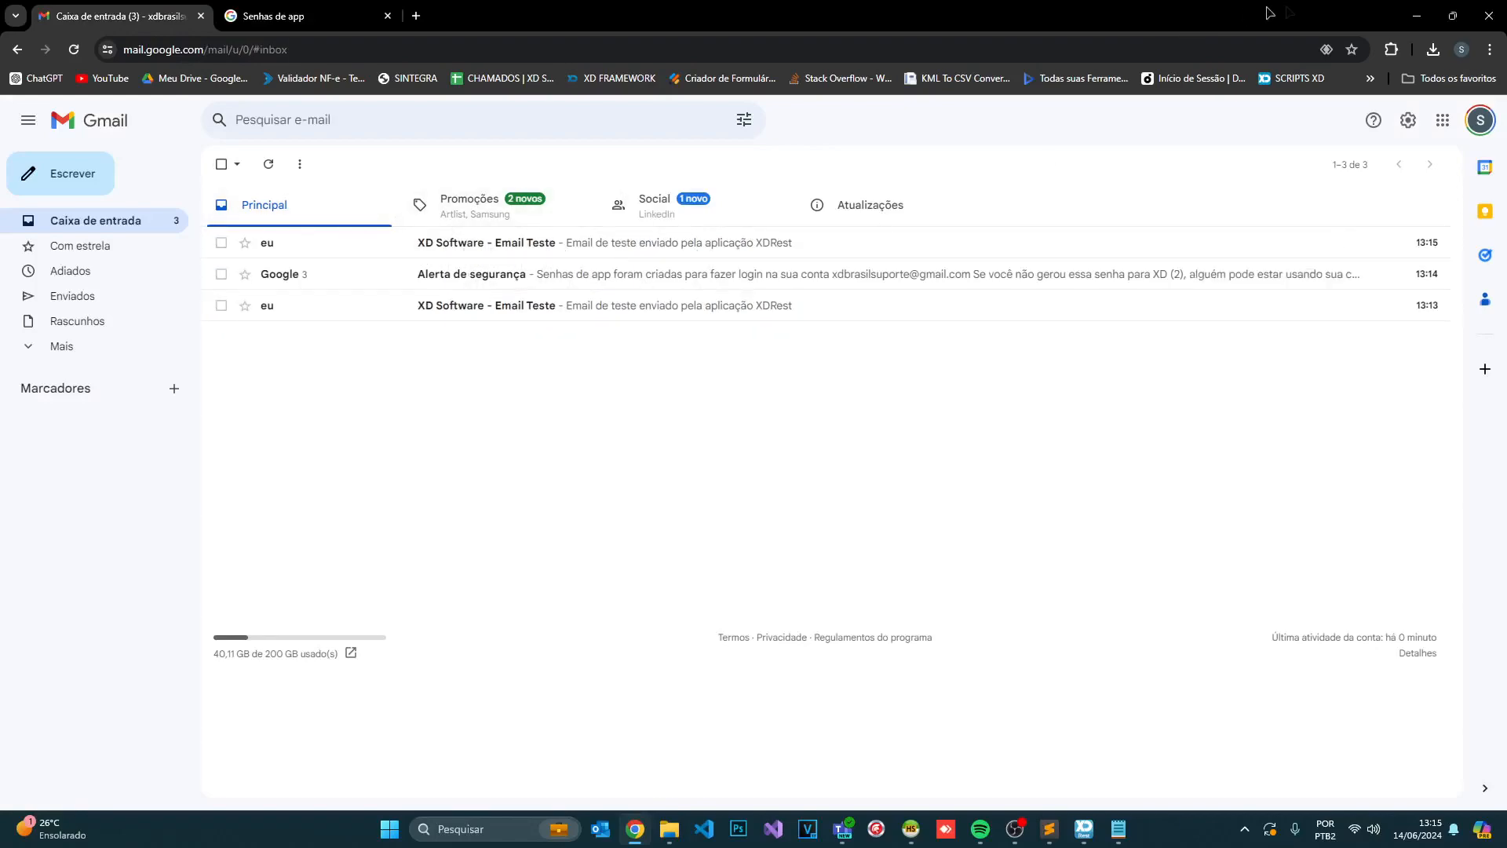
left_click(1412, 11)
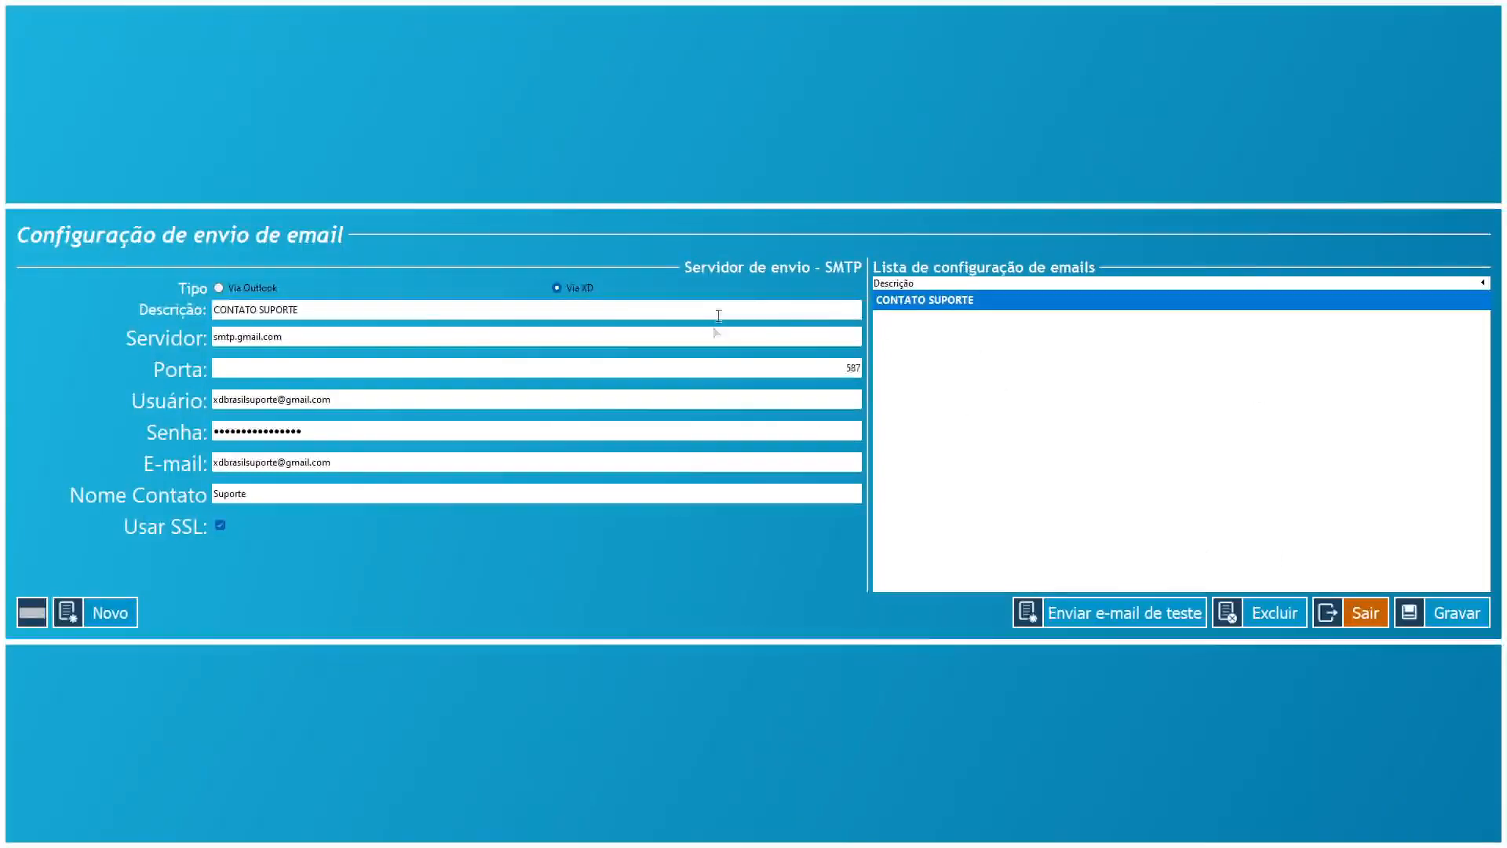
- Check the smtp.gmail.com server value, clear the form, and exit to the main settings menu
left_click(323, 338)
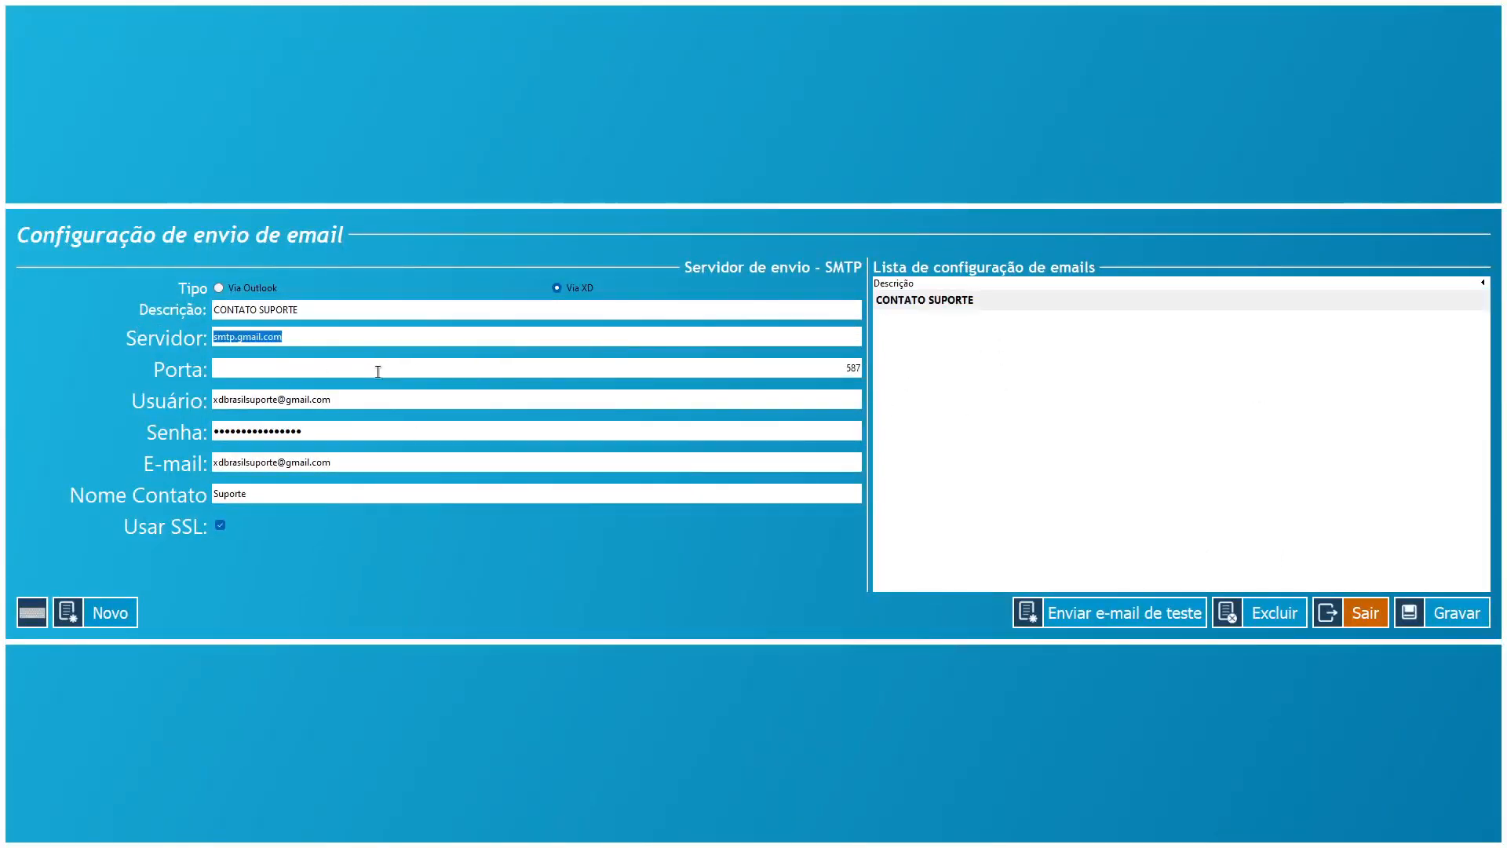
left_click(356, 343)
left_click(1142, 581)
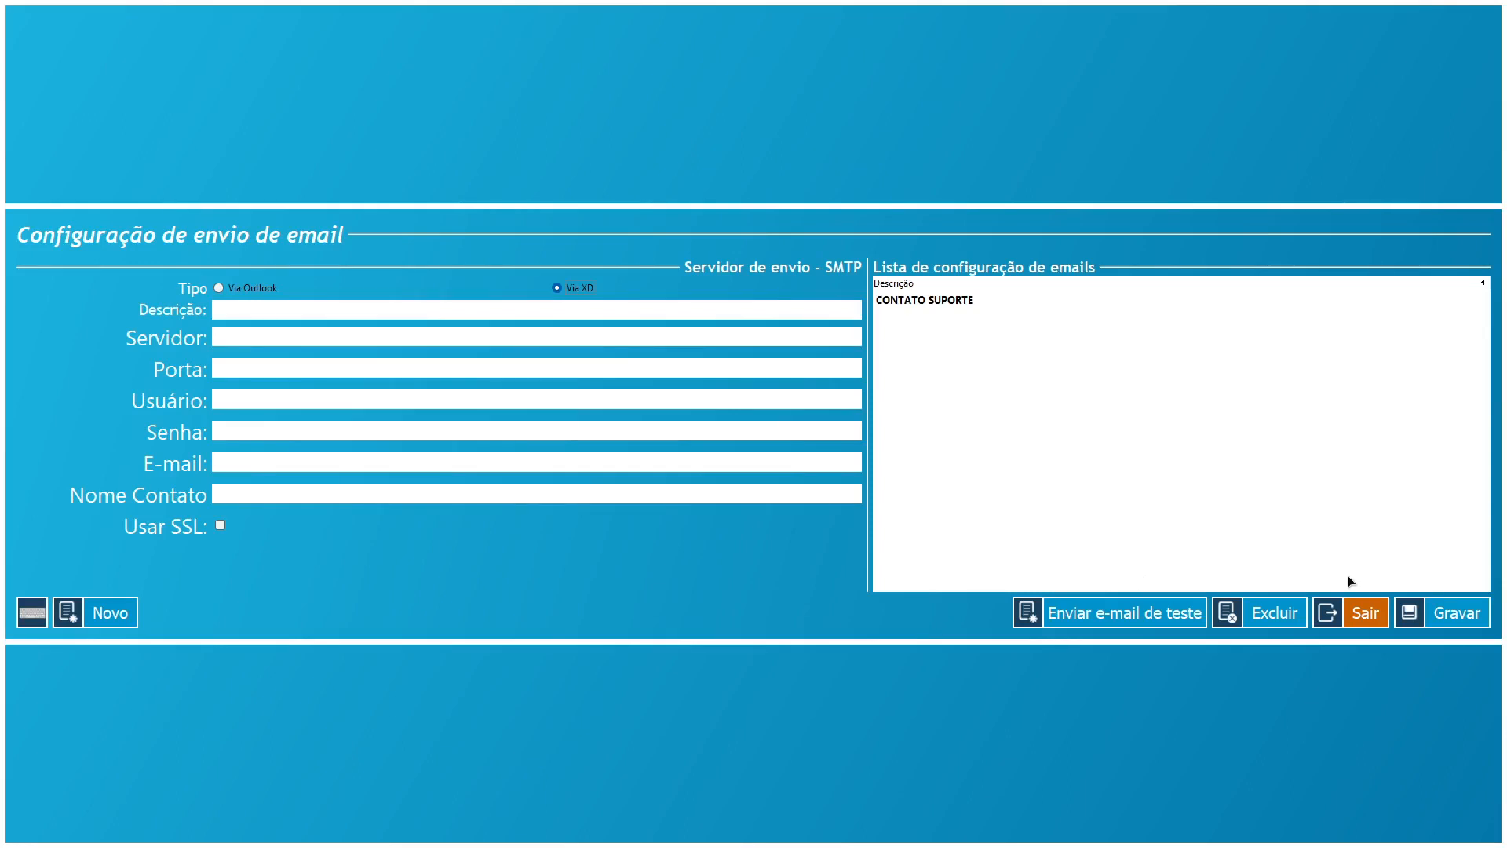
left_click(1355, 616)
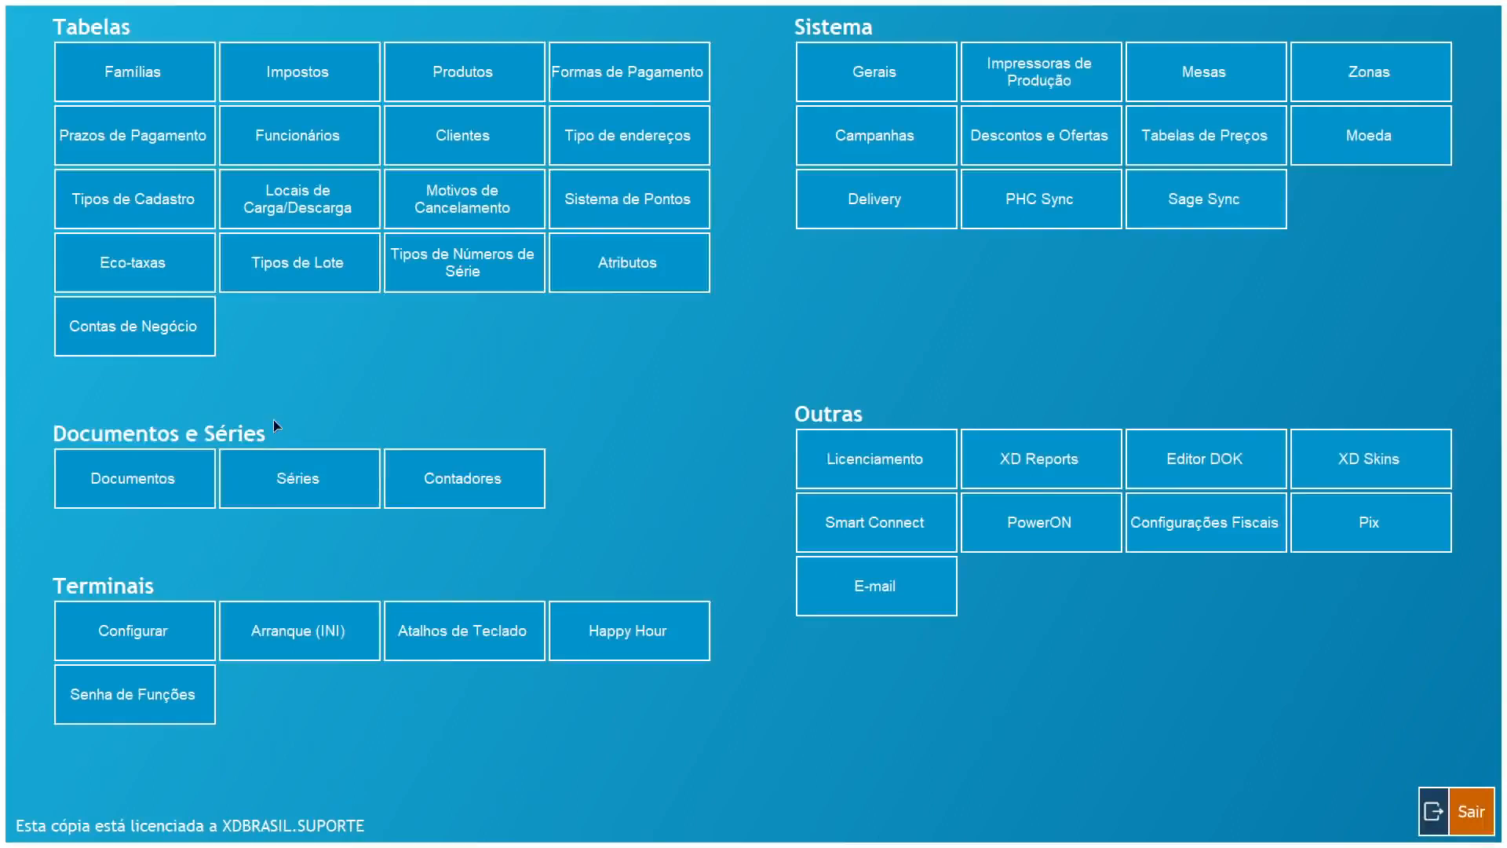
- In Terminais e-mail setup, pair function XML para o cliente with configuration CONTATO SUPORTE
left_click(132, 626)
scroll(118, 562, "down", 5)
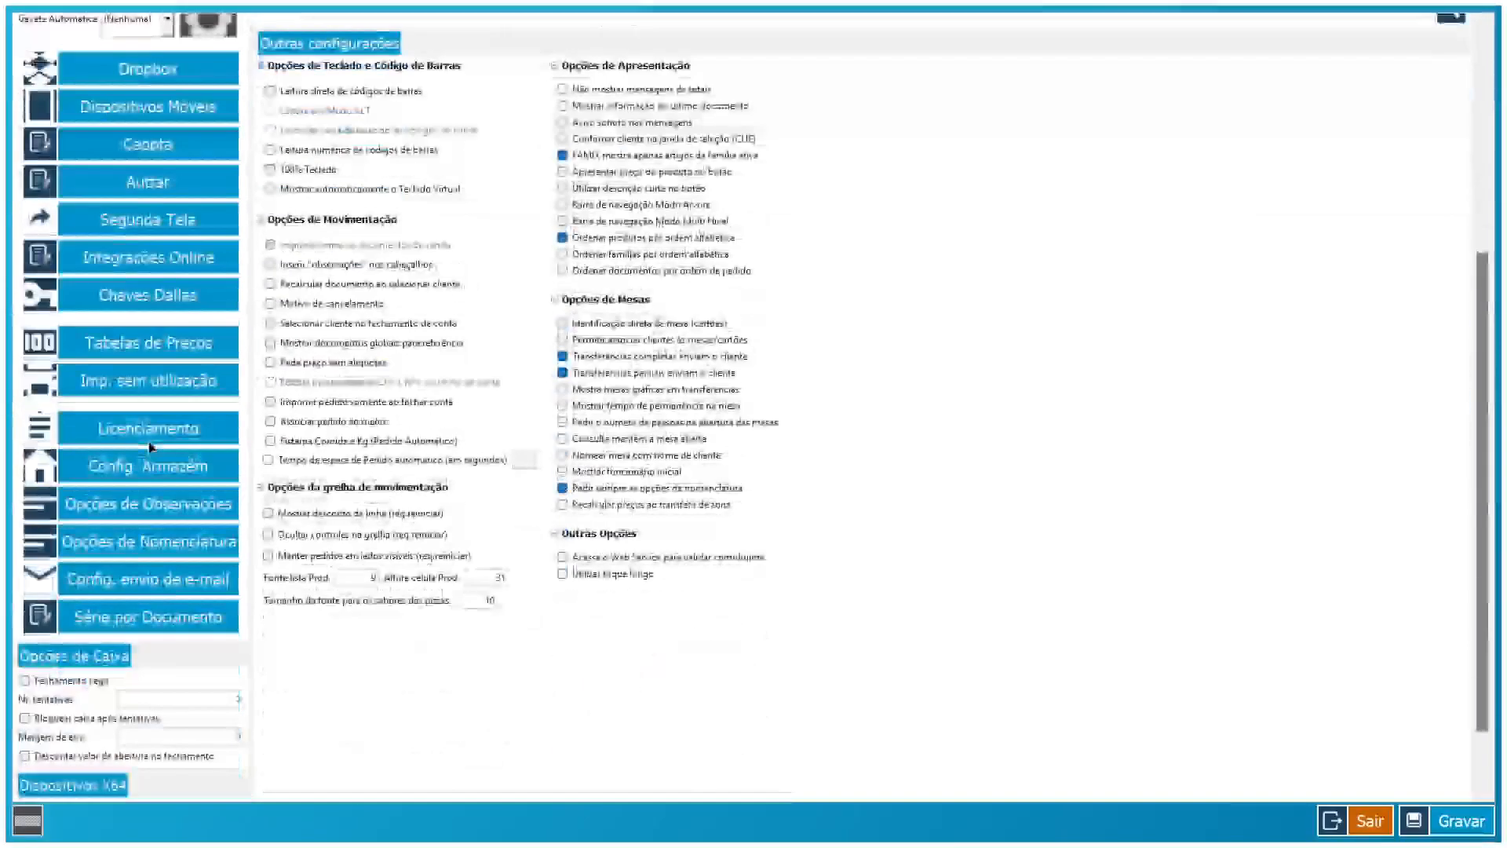
left_click(146, 591)
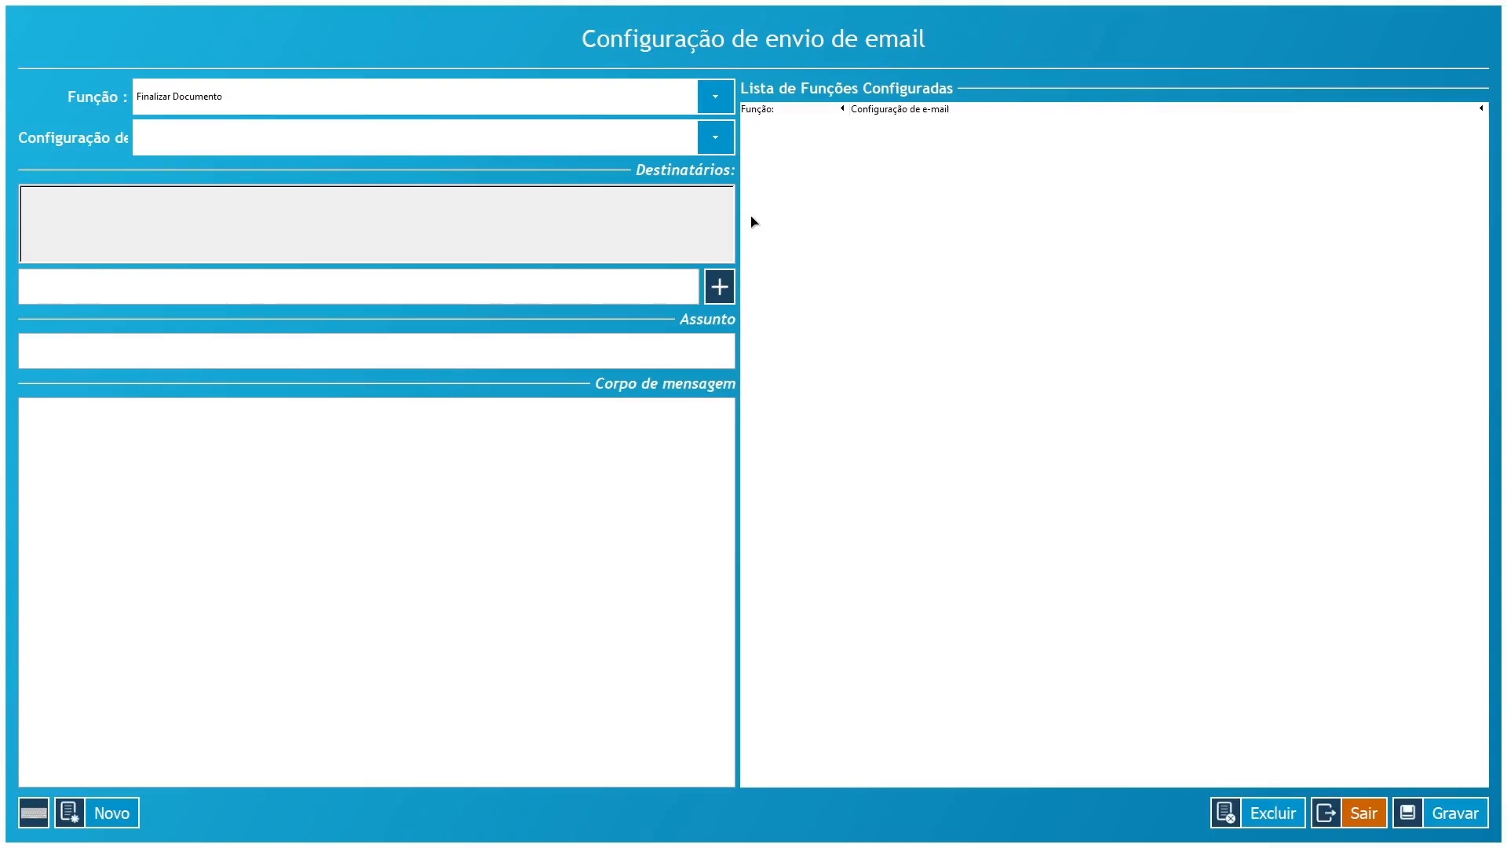
left_click(250, 102)
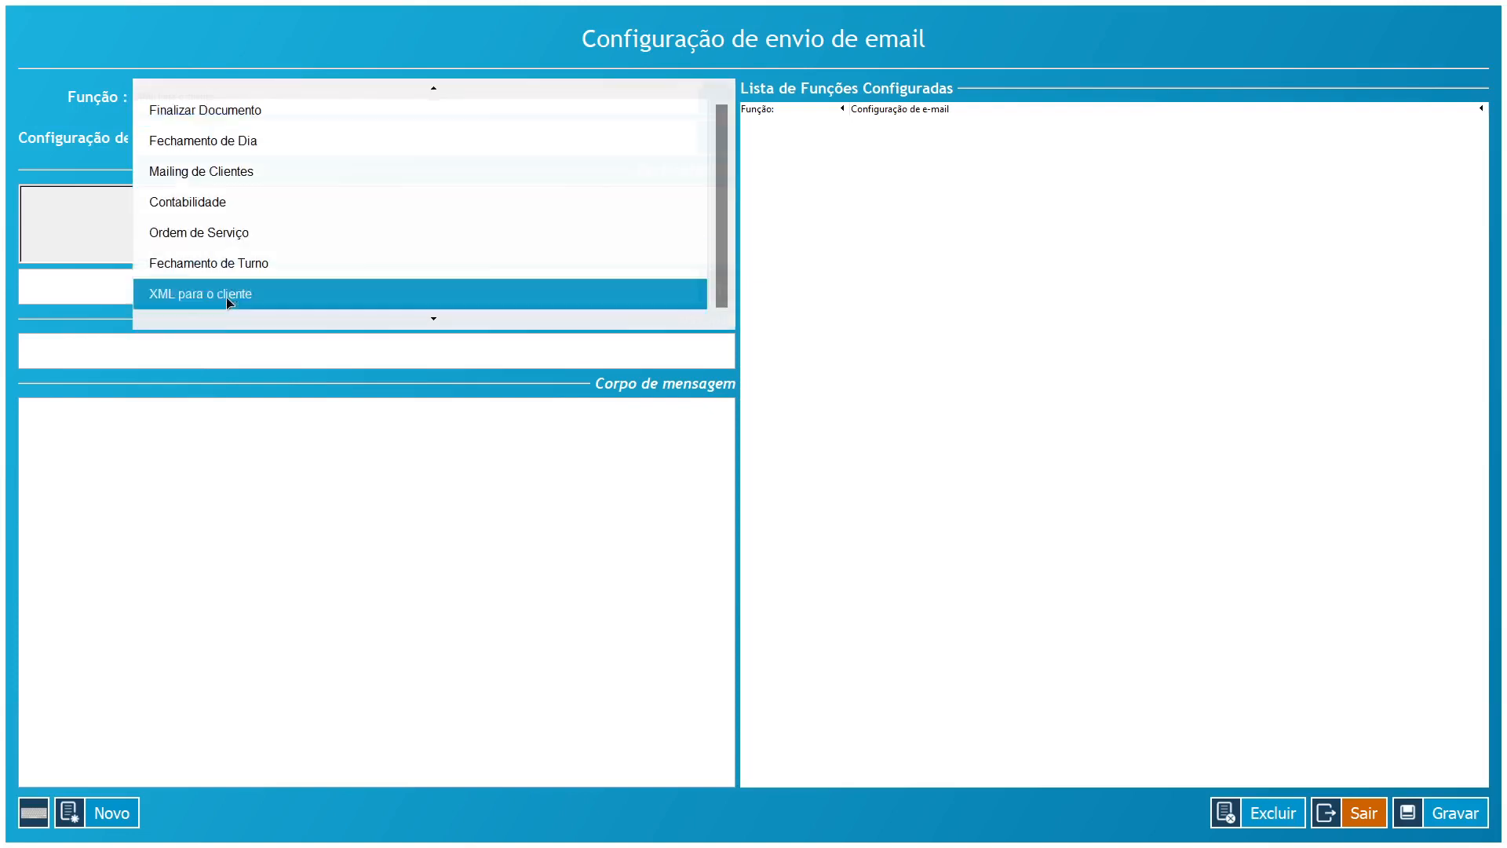
left_click(226, 296)
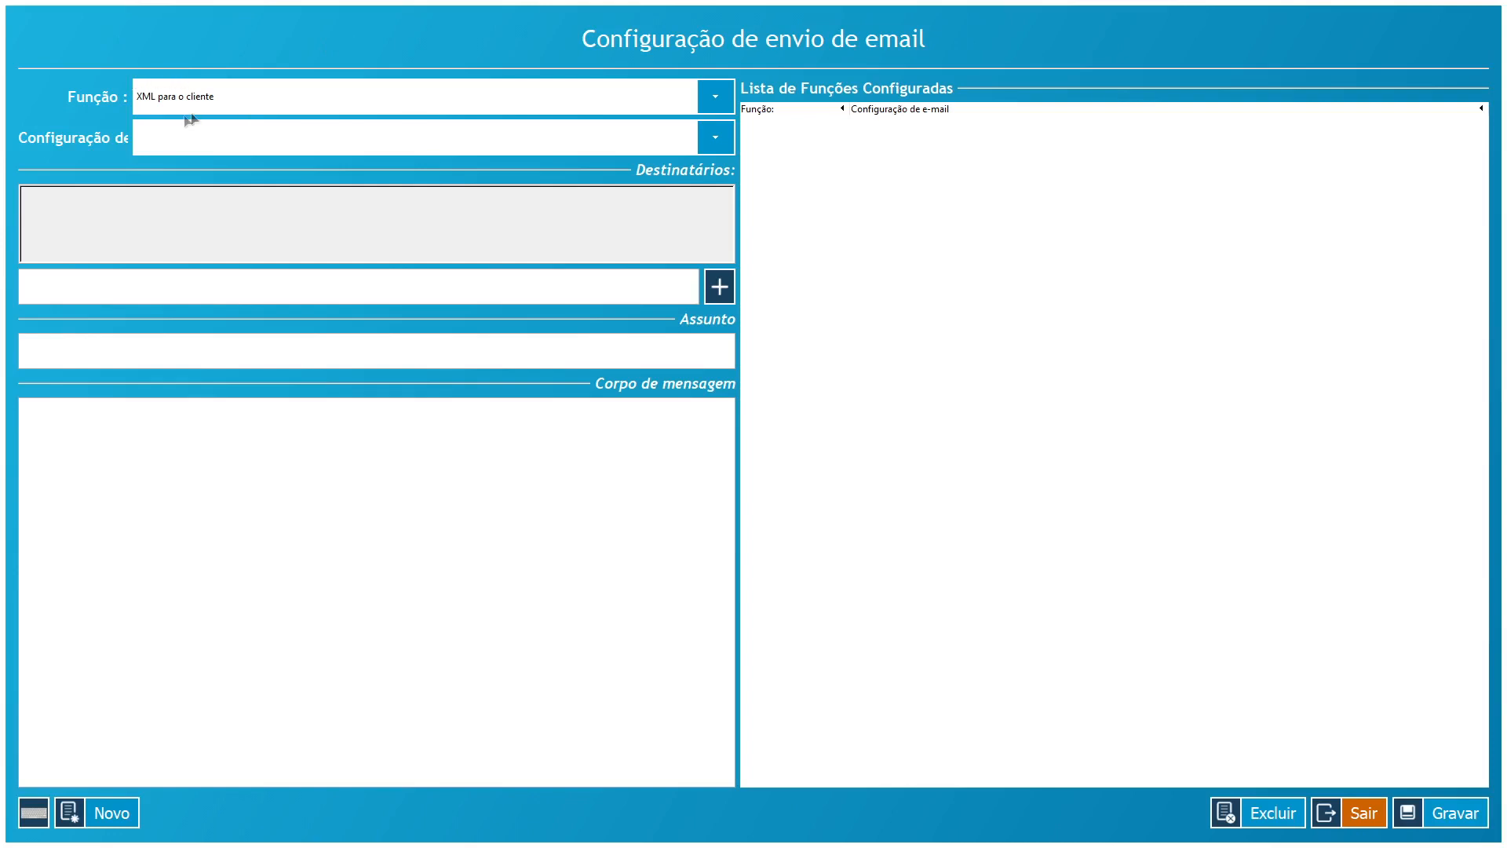
left_click(210, 139)
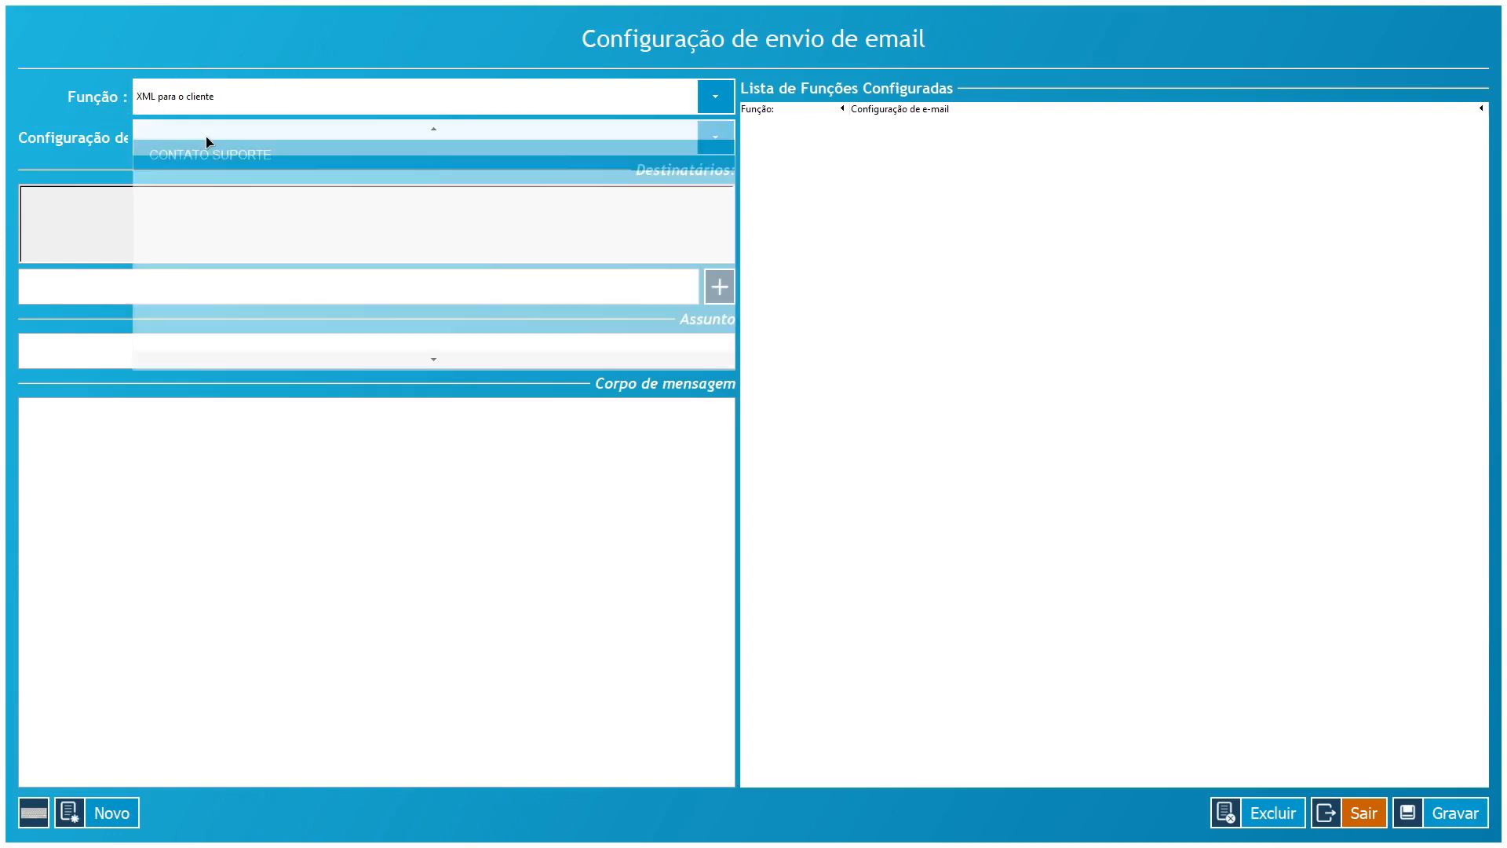
left_click(222, 155)
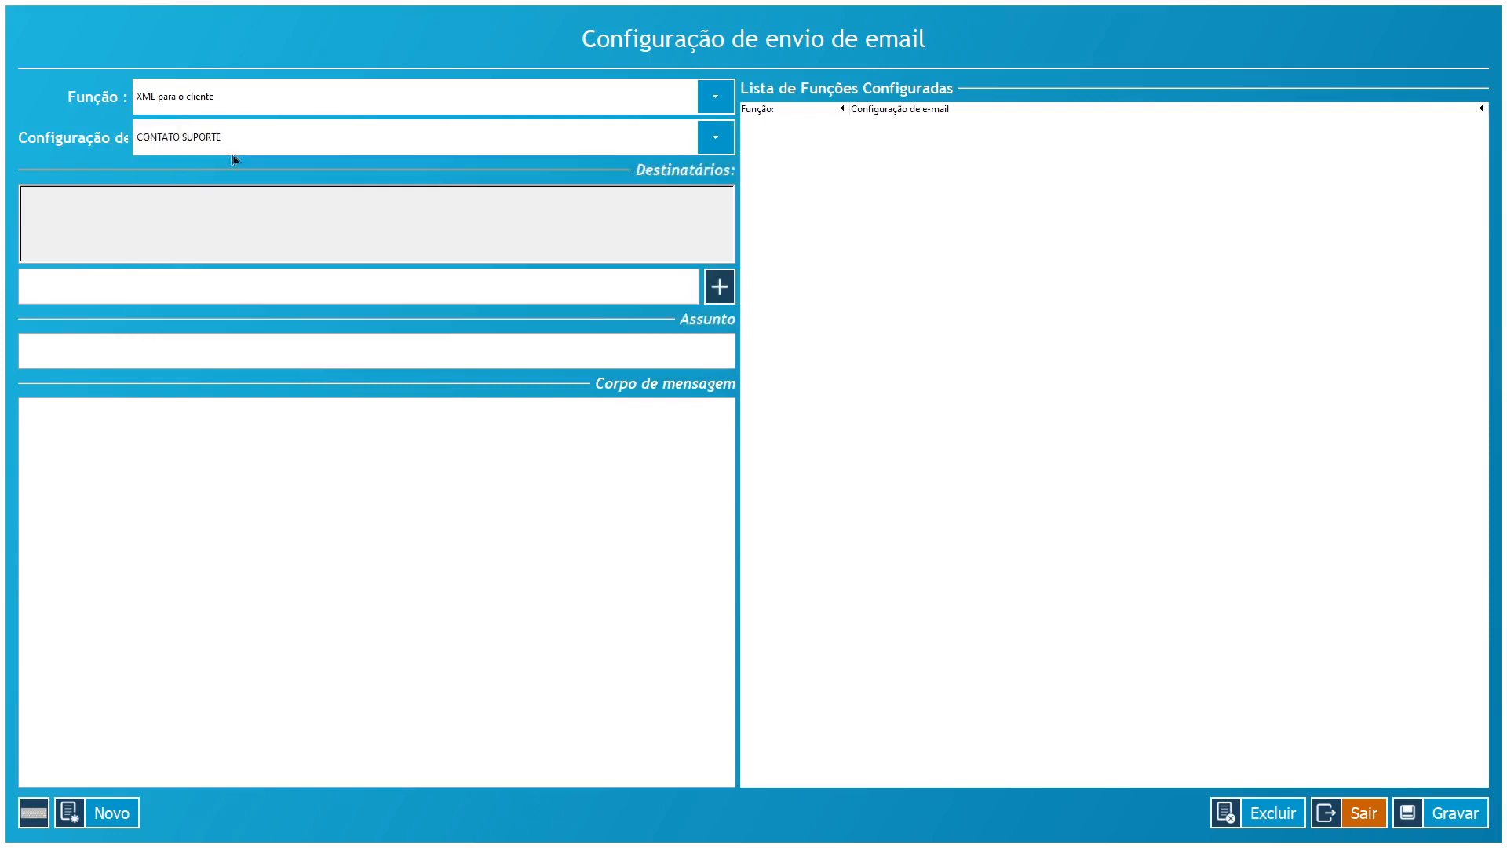
- Add the support Gmail recipient, use TESTE XML PARA CLIENTE as subject and body, and save
left_click(175, 279)
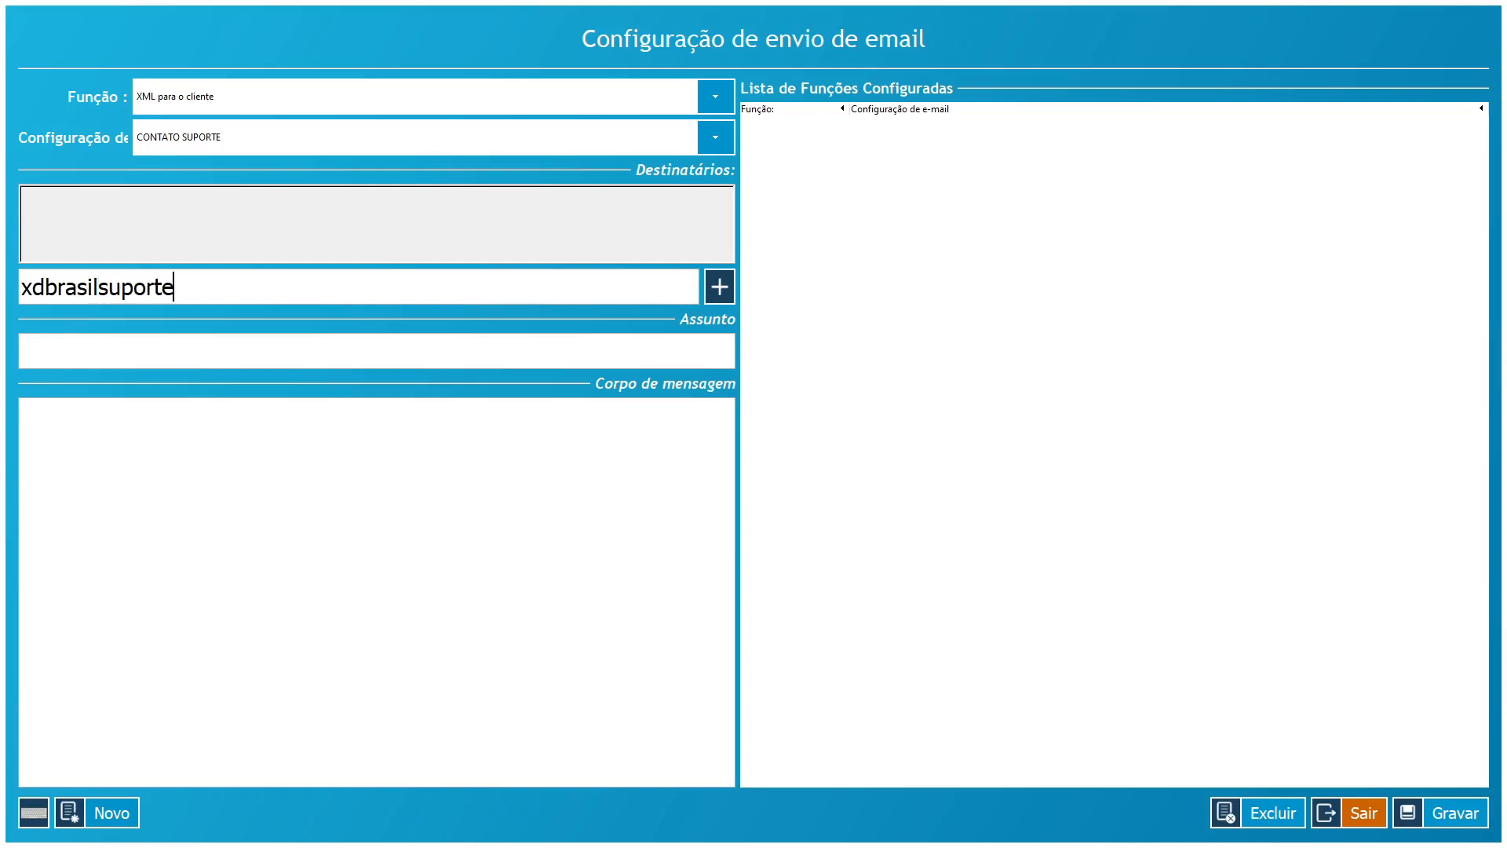
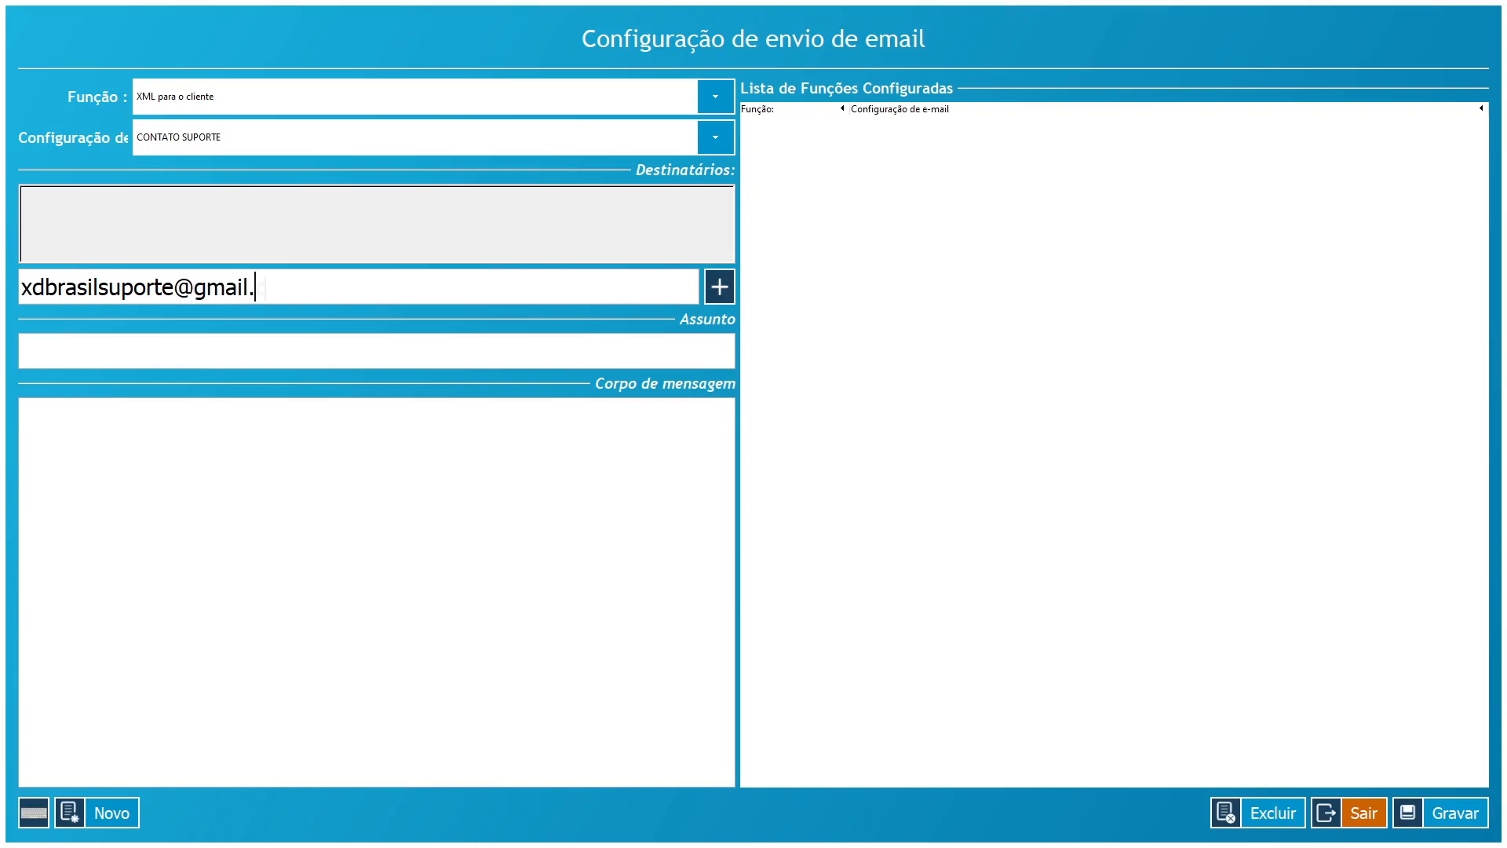
left_click(719, 286)
left_click(534, 347)
type("TESTE XML PARA CLIENTE")
key("ctrl+a")
key("ctrl+c")
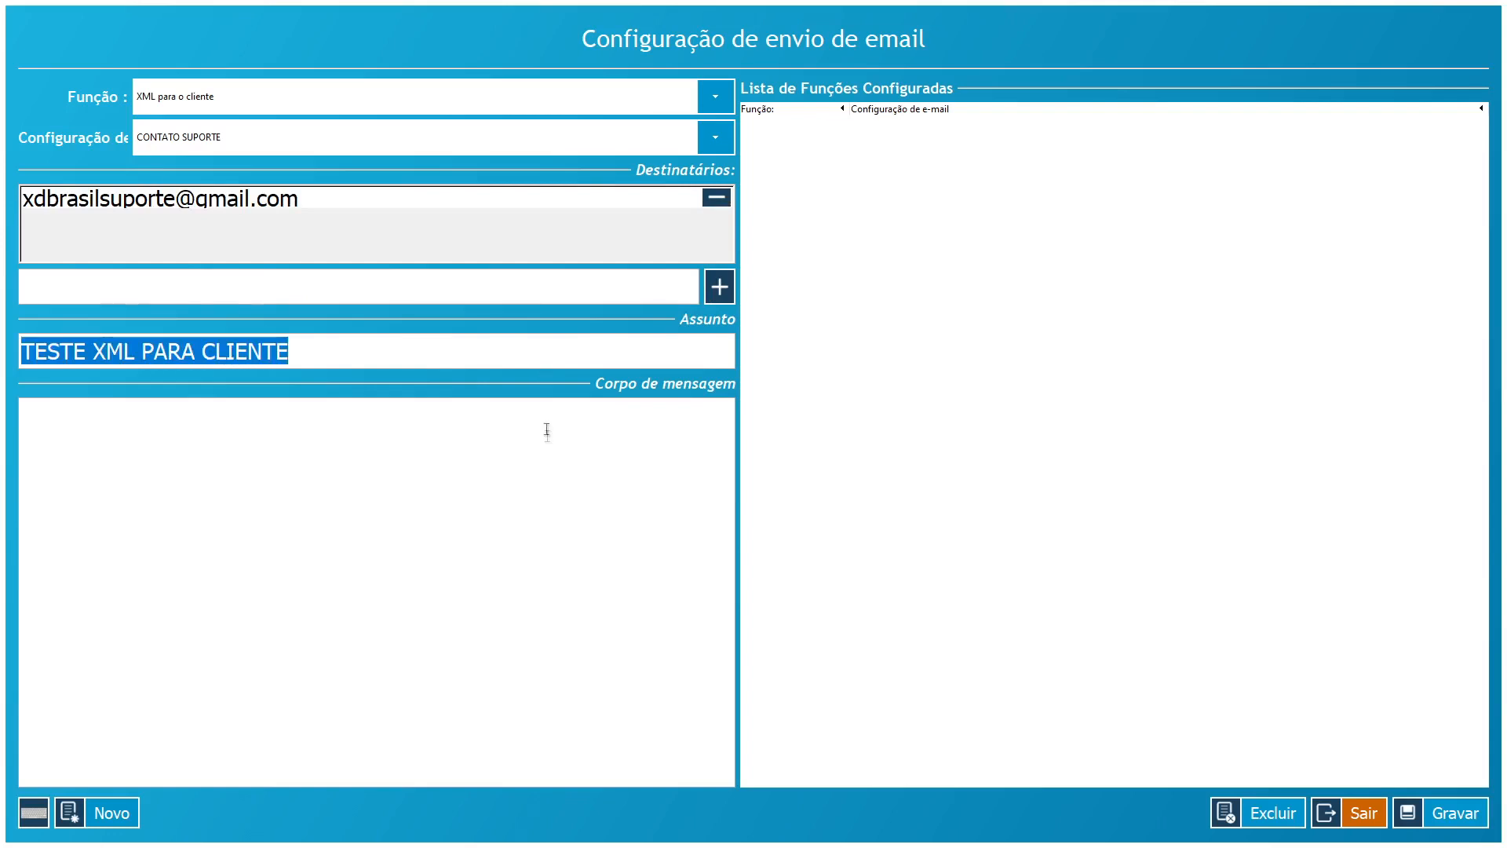
left_click(524, 476)
key("ctrl+v")
left_click(1439, 808)
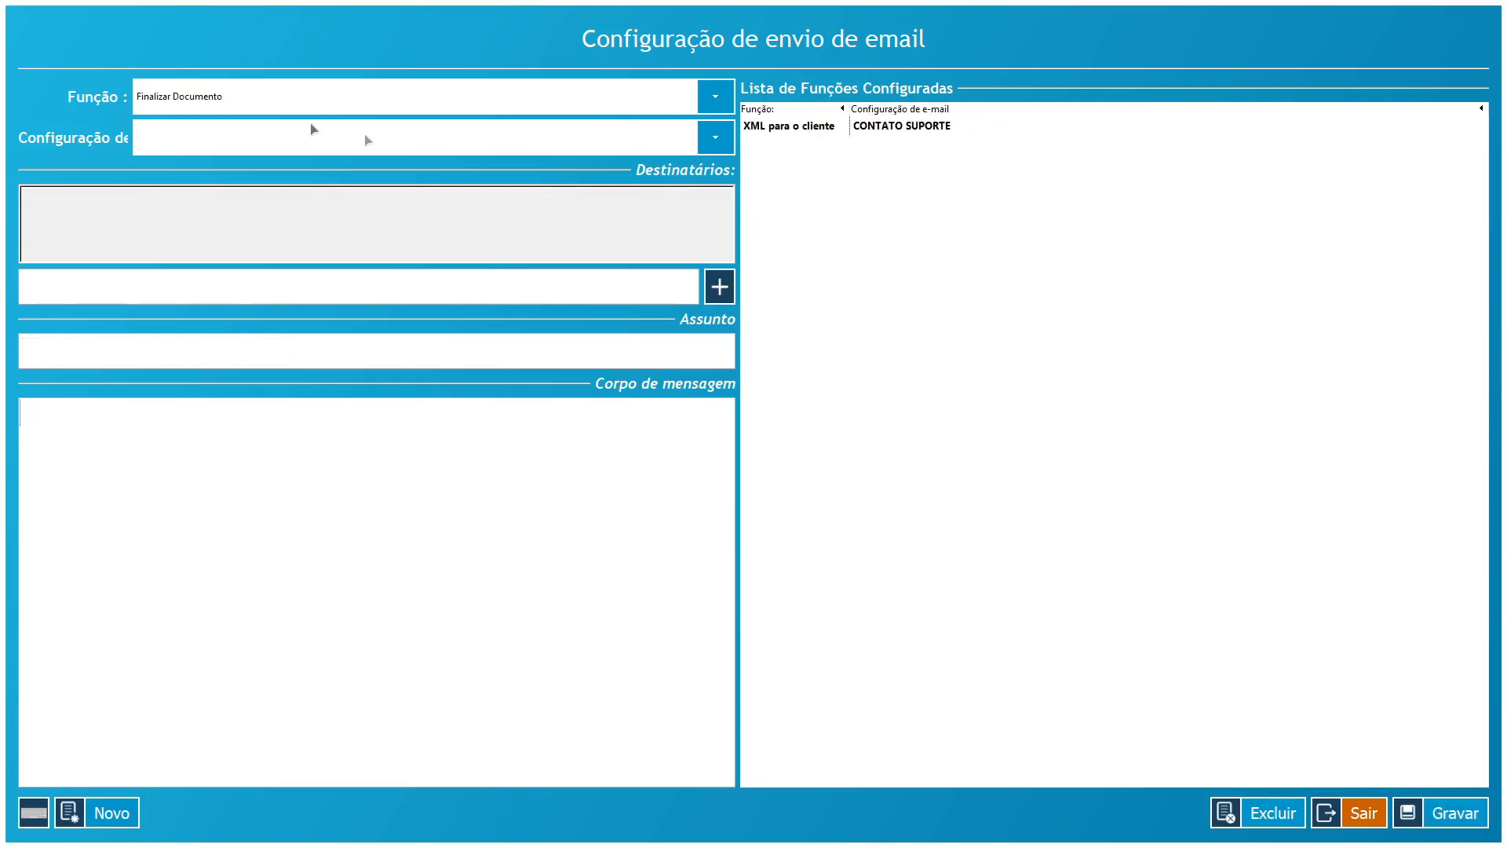
- Copy the saved recipient, start a new entry, and pair Contabilidade with CONTATO SUPORTE
left_click(789, 132)
left_click_drag(610, 203, 90, 216)
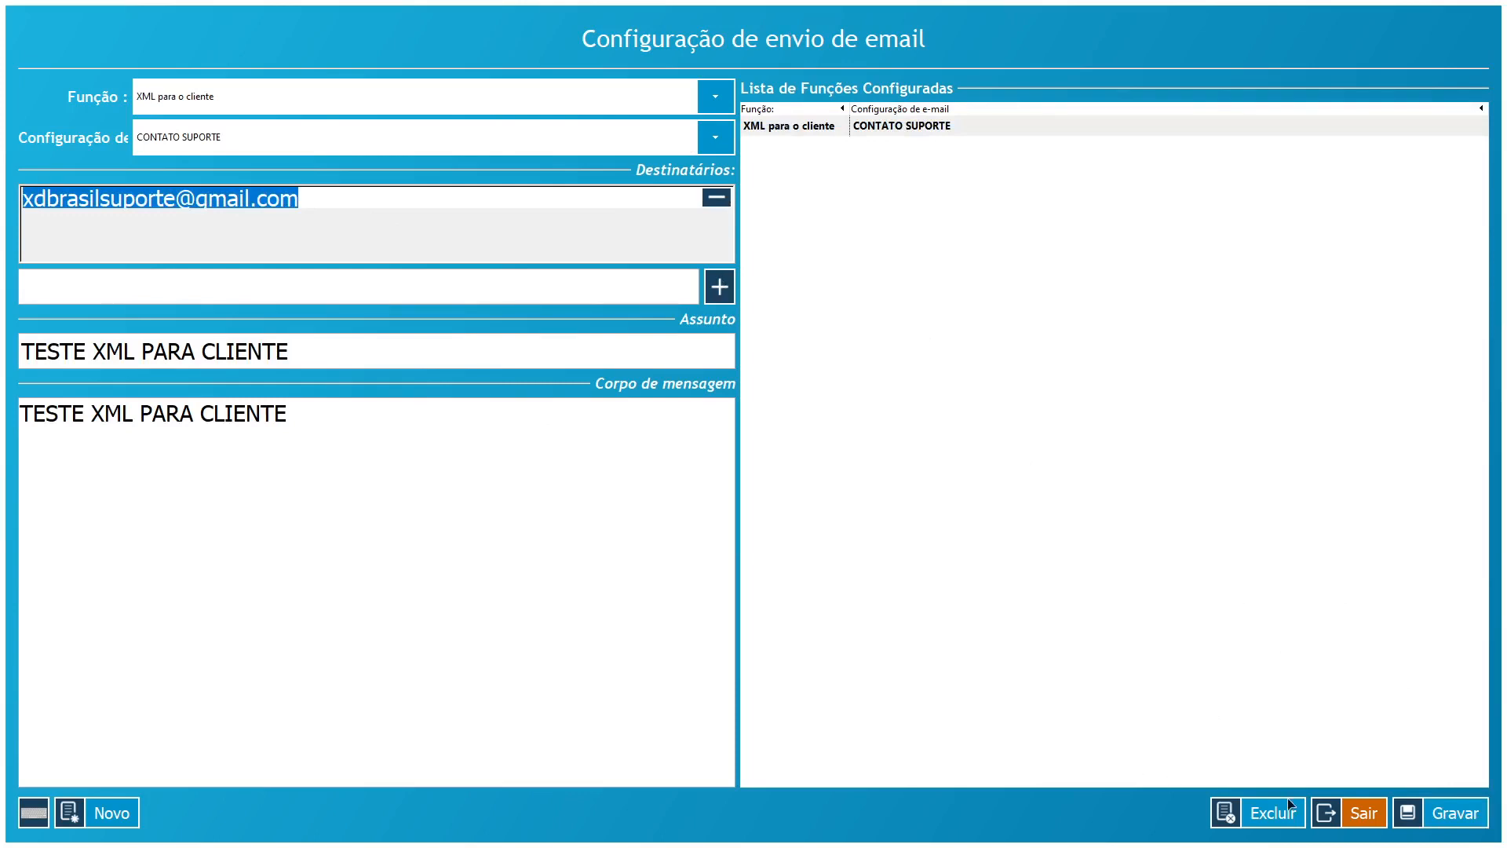
left_click(102, 813)
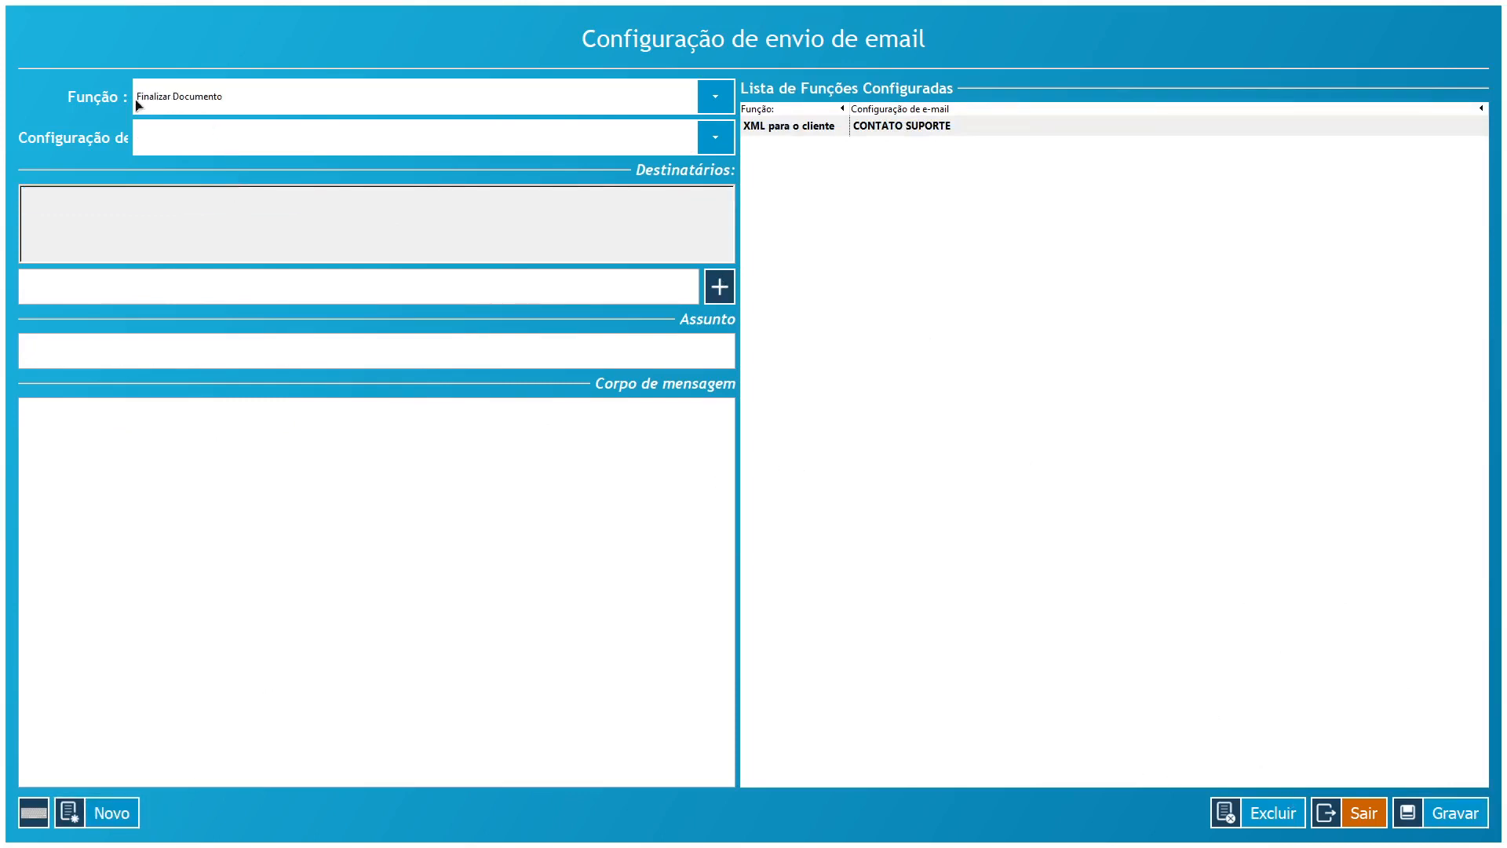
left_click(180, 100)
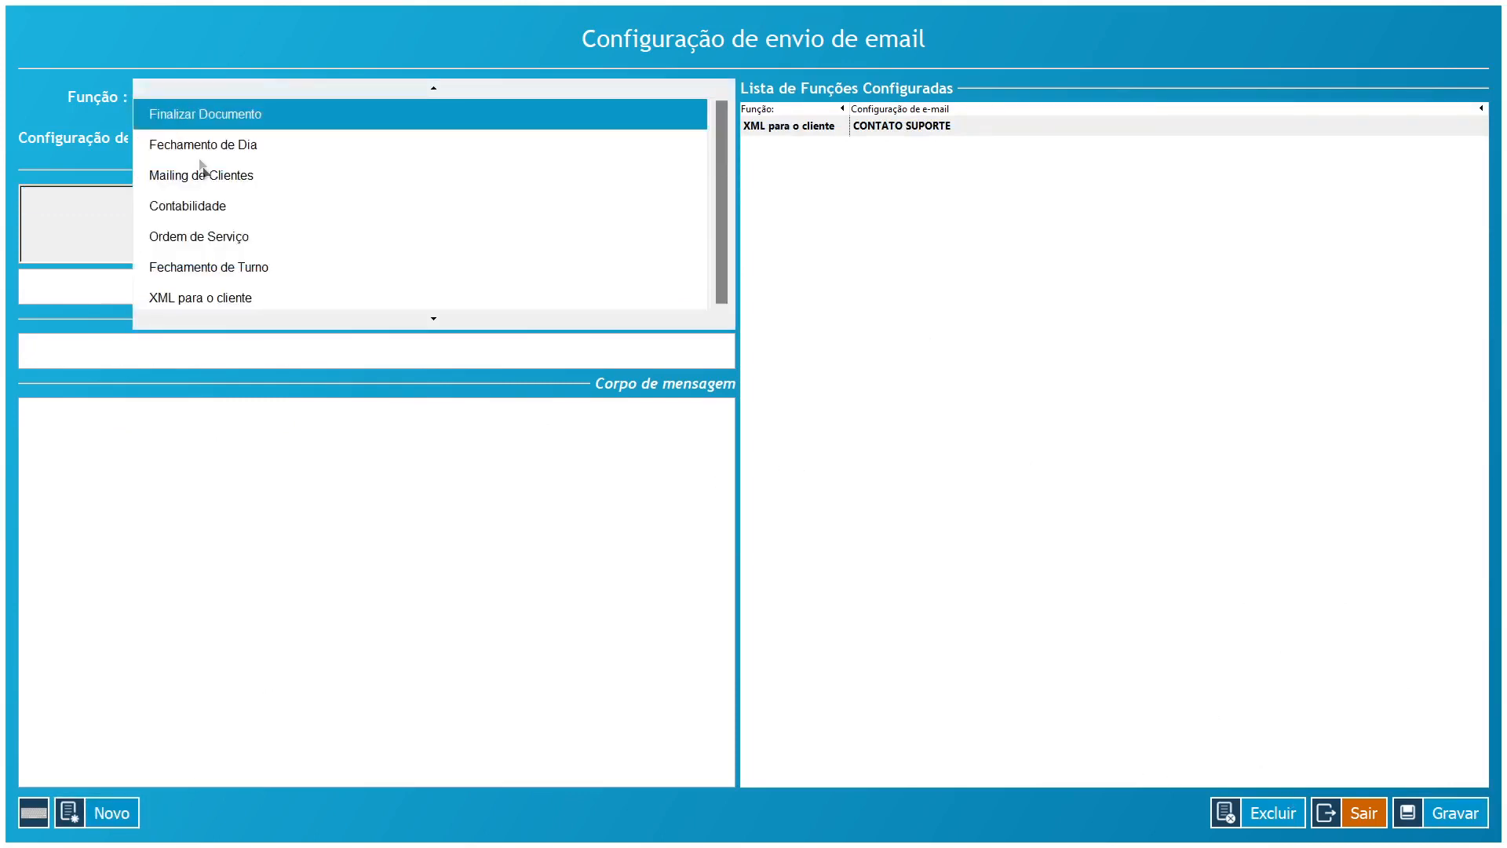
left_click(187, 207)
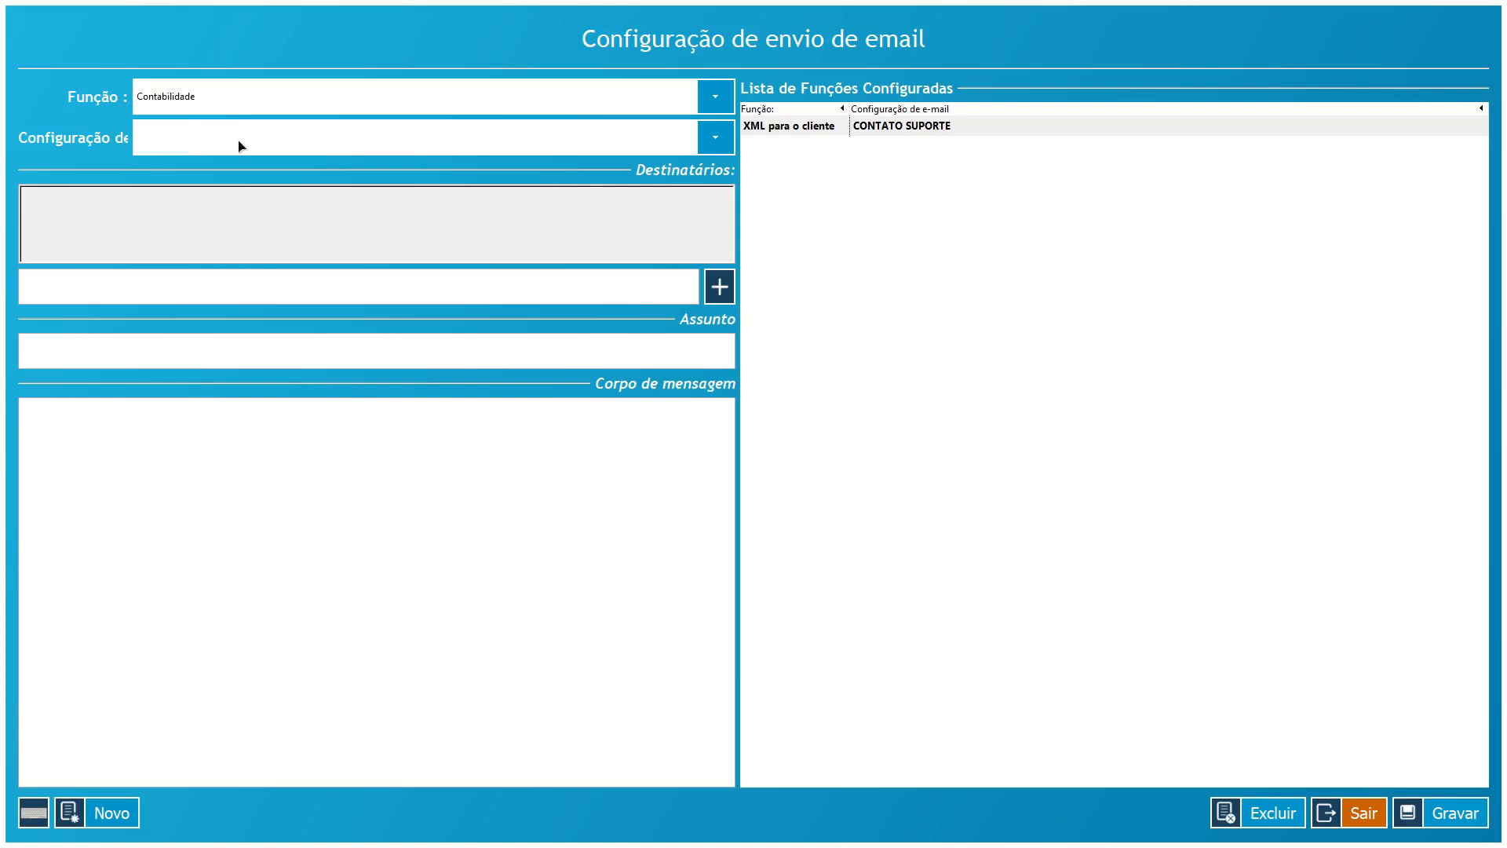
left_click(206, 141)
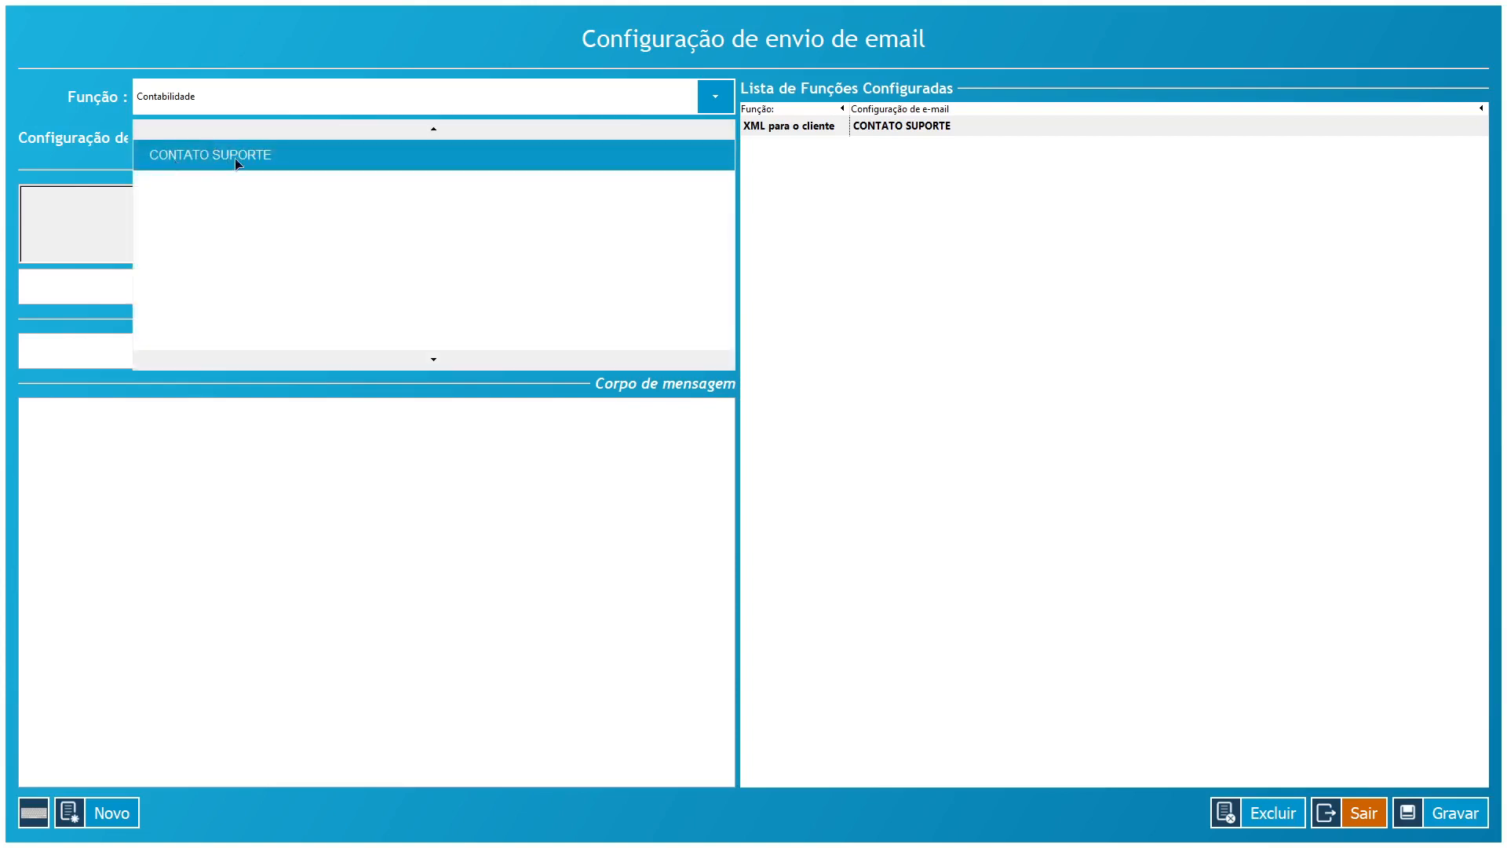
left_click(237, 162)
- Add the support recipient, set subject and body TESTE ENVIO PARA CONTABILIDADE, save, and exit
left_click(219, 277)
key("ctrl+v")
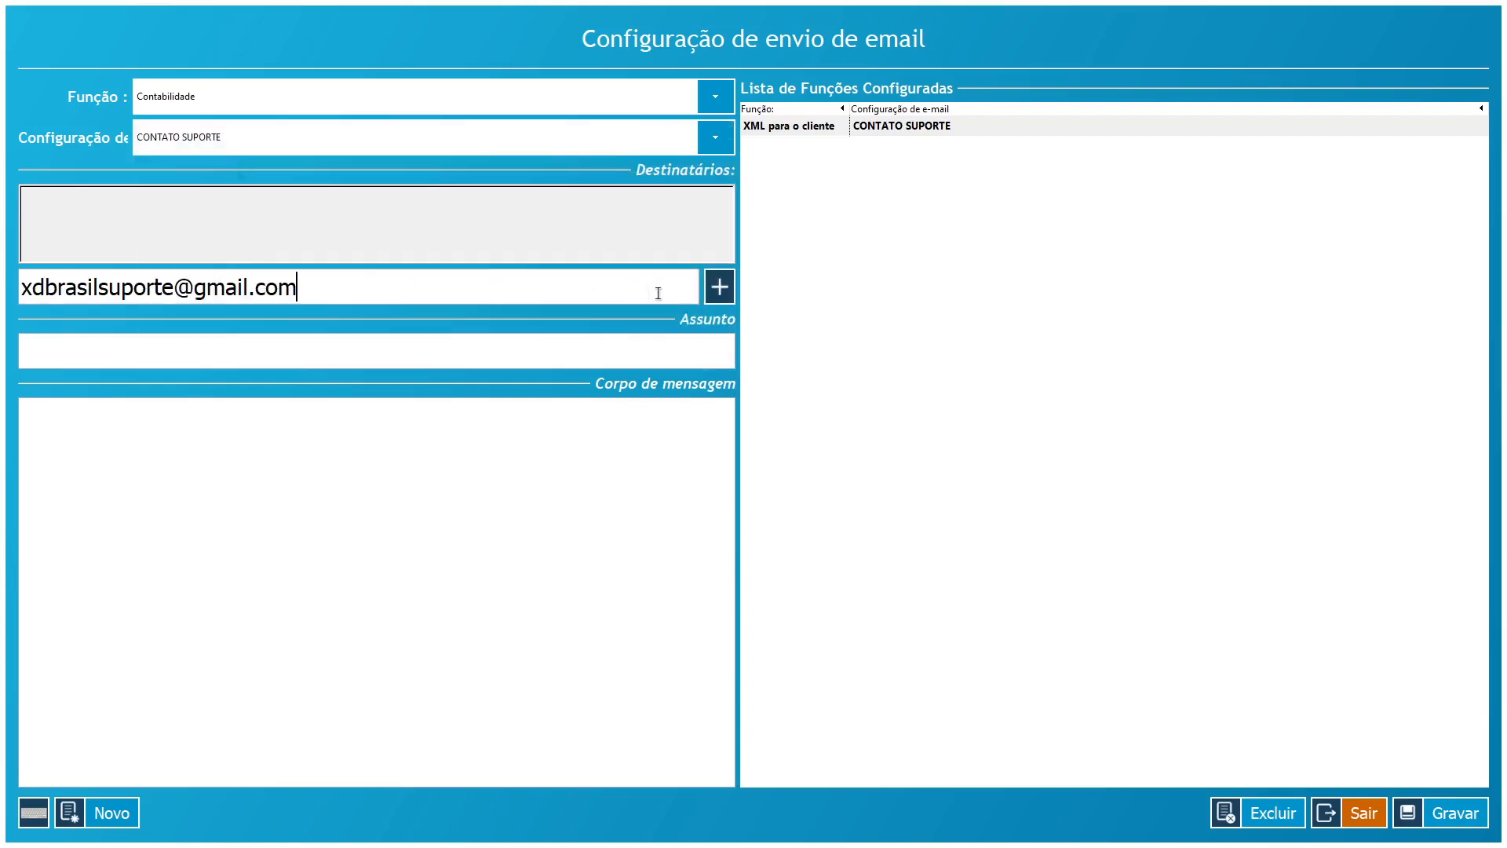
left_click(718, 290)
left_click(366, 347)
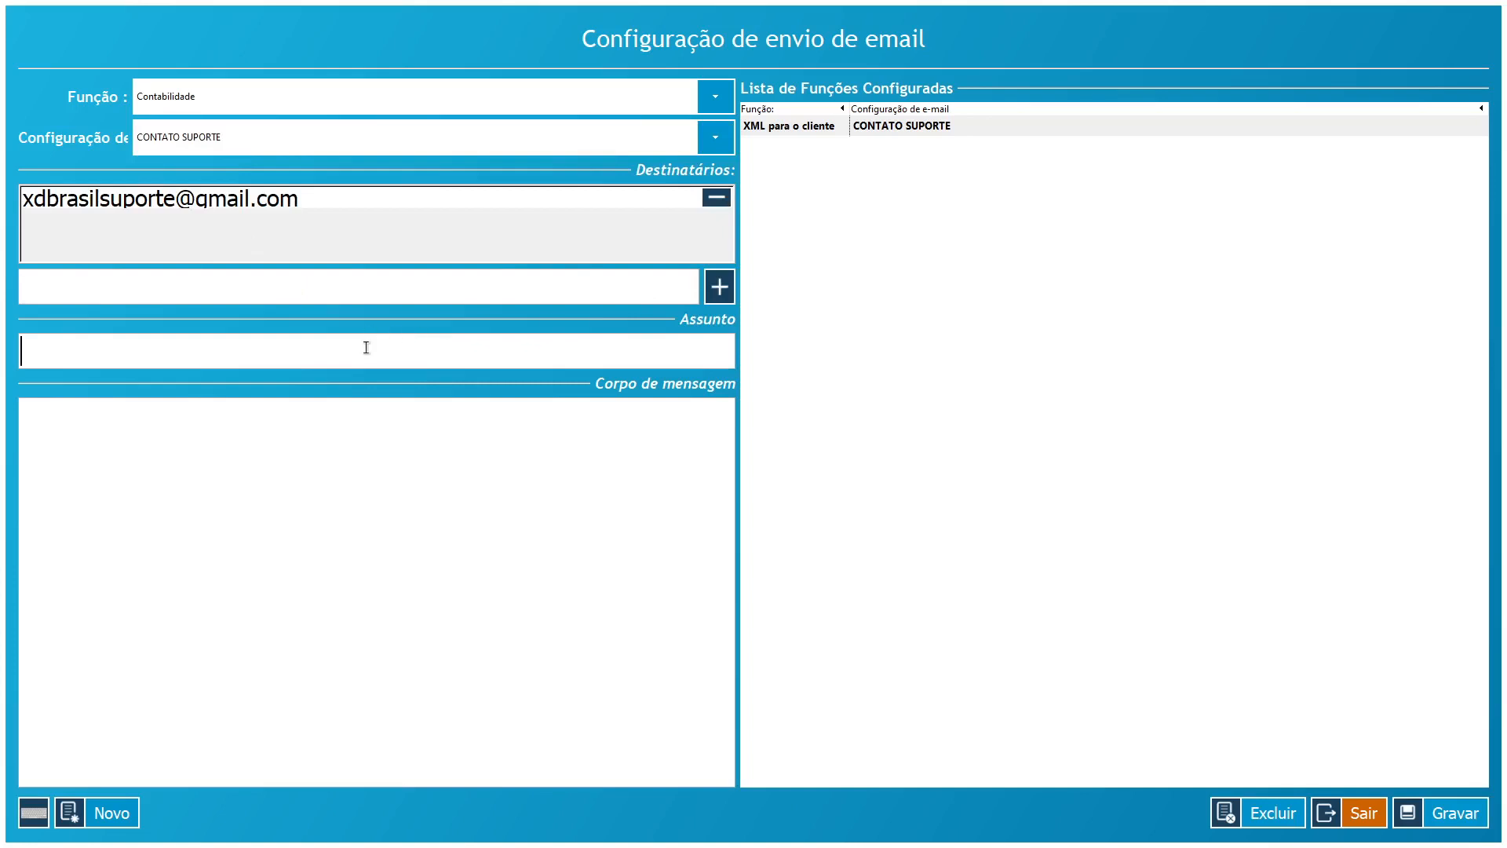
type("TESTE ENVIO PA")
key("BackSpace")
type("PARA ")
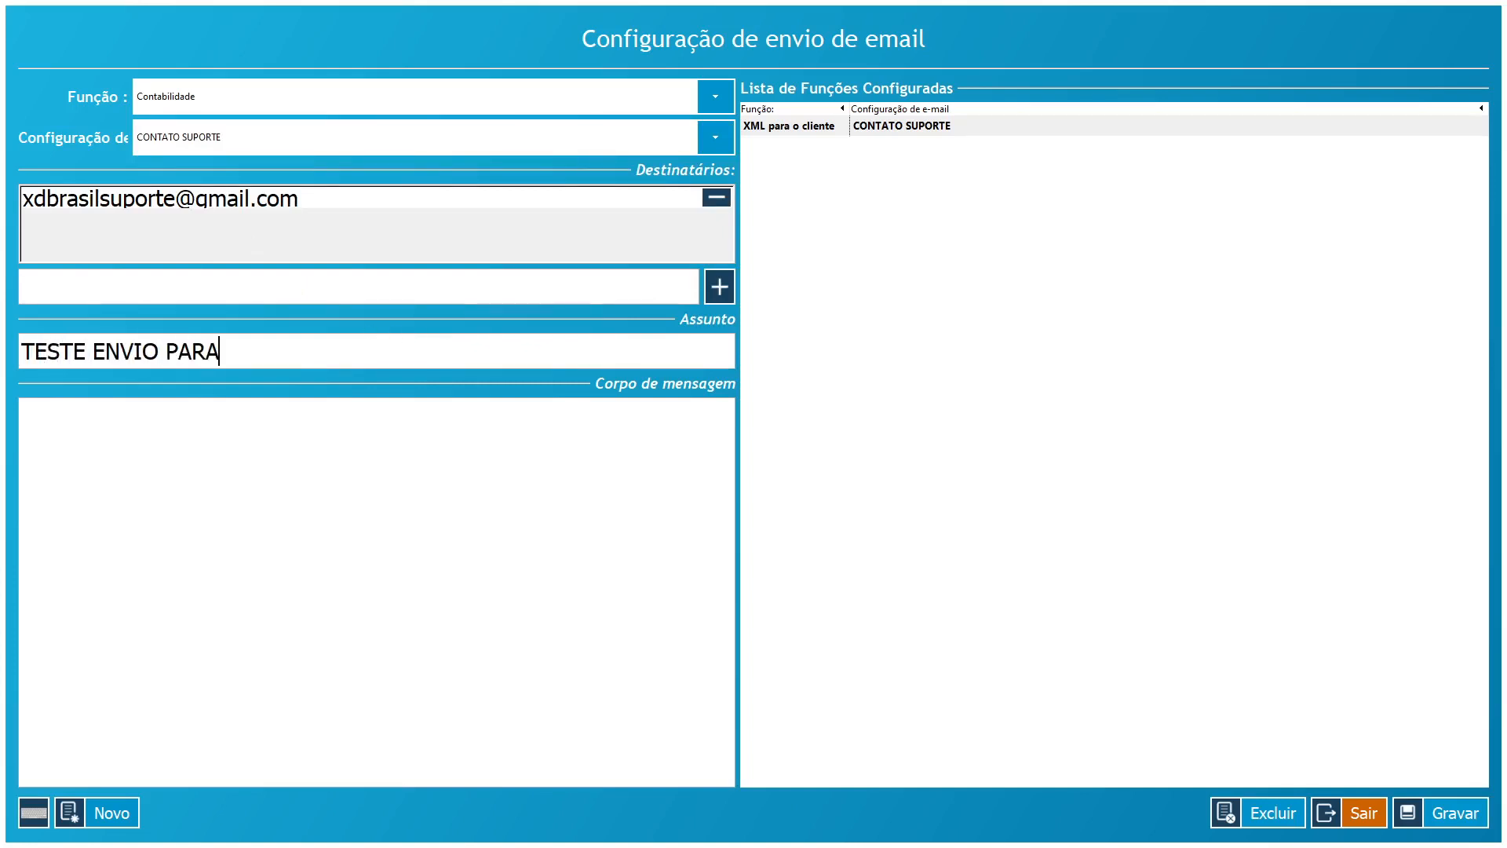
type("CONTABILIDATE")
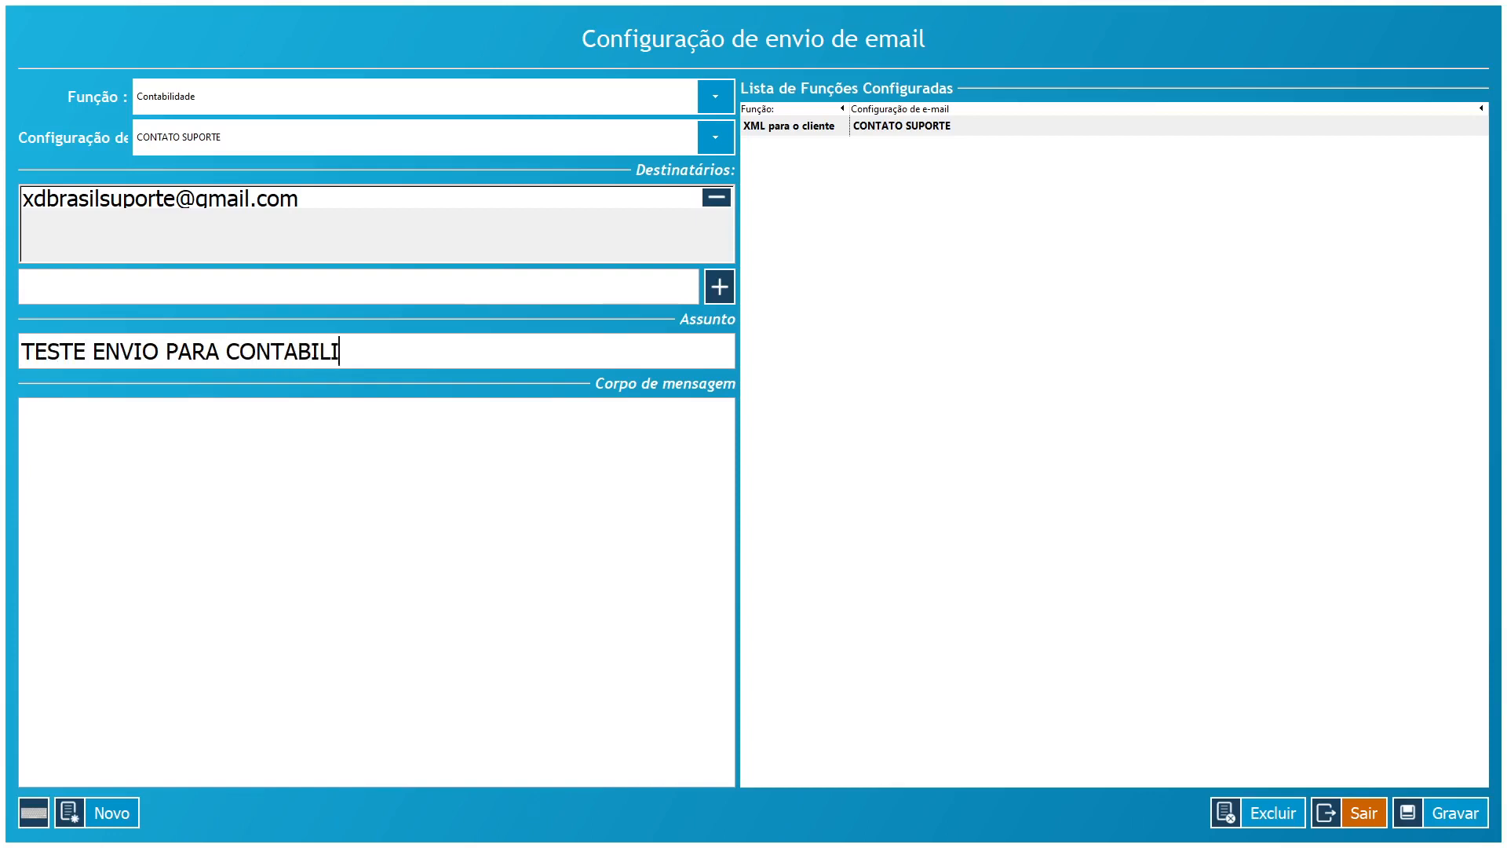
key("BackSpace")
key("BackSpace")
type("DE")
key("ctrl+a")
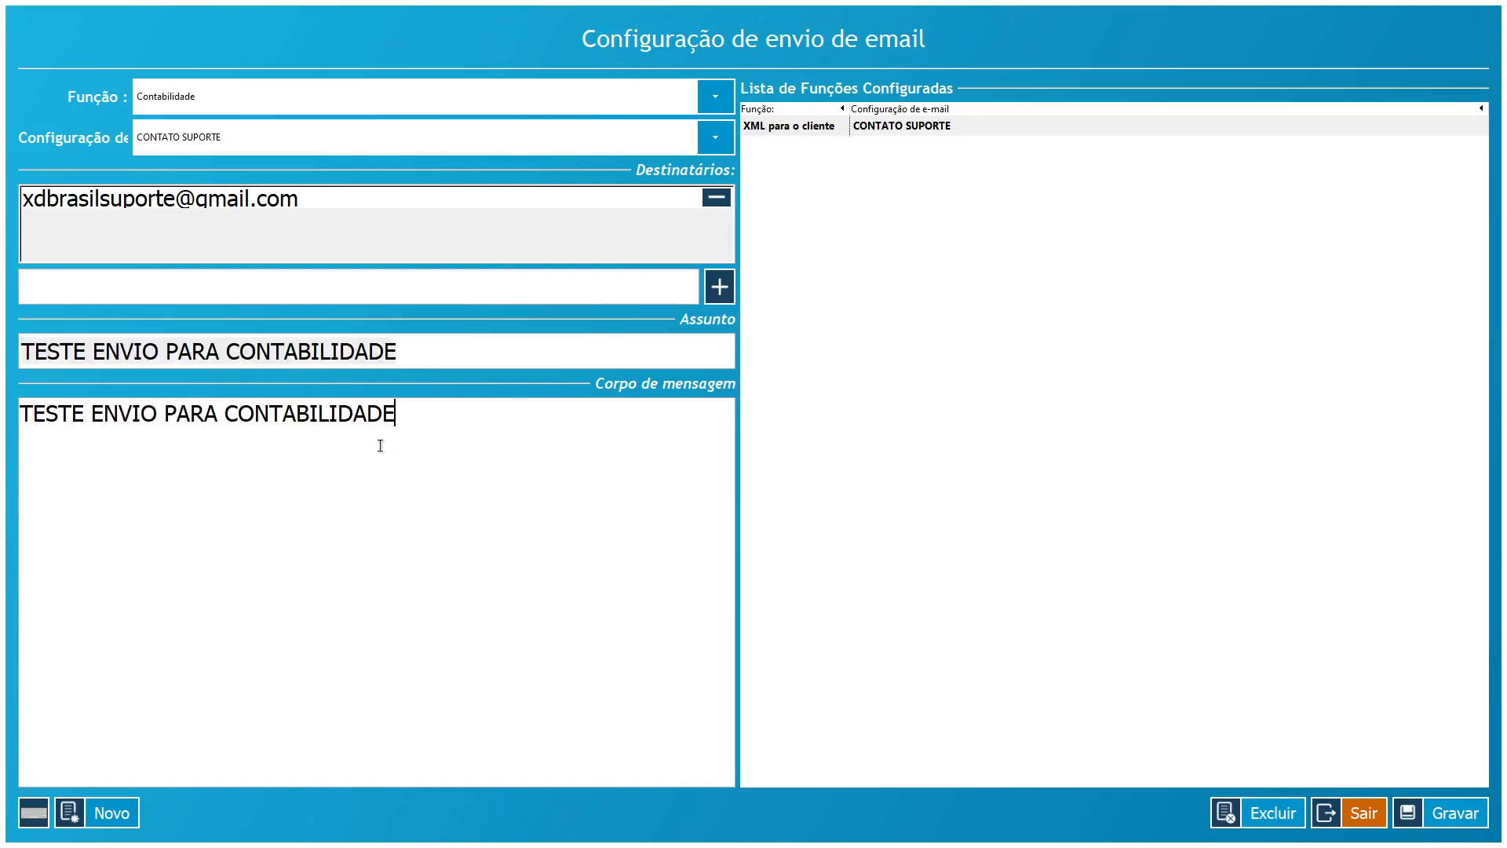
left_click(340, 198)
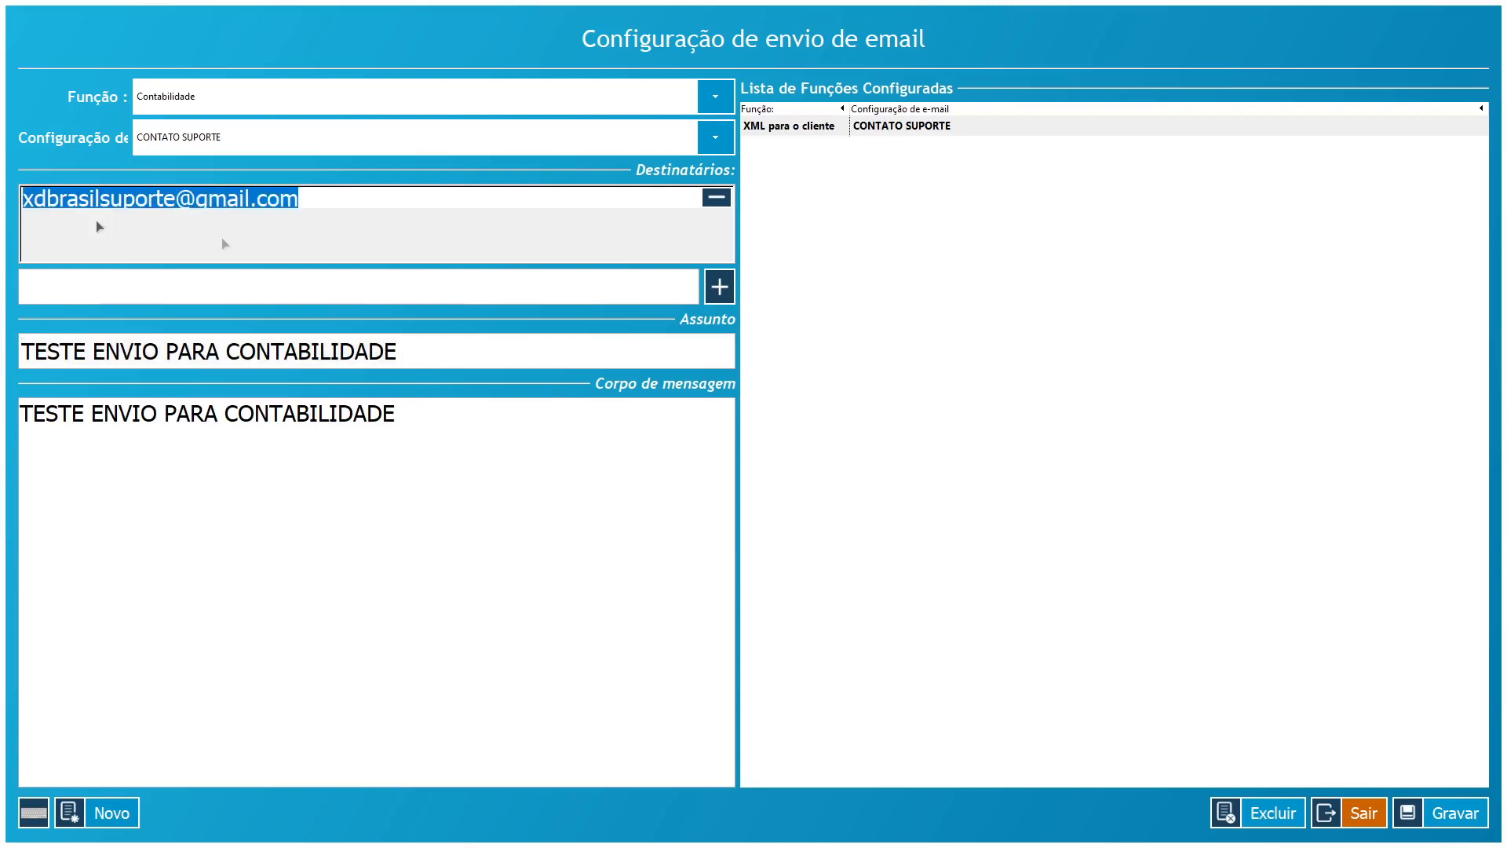
left_click(1441, 816)
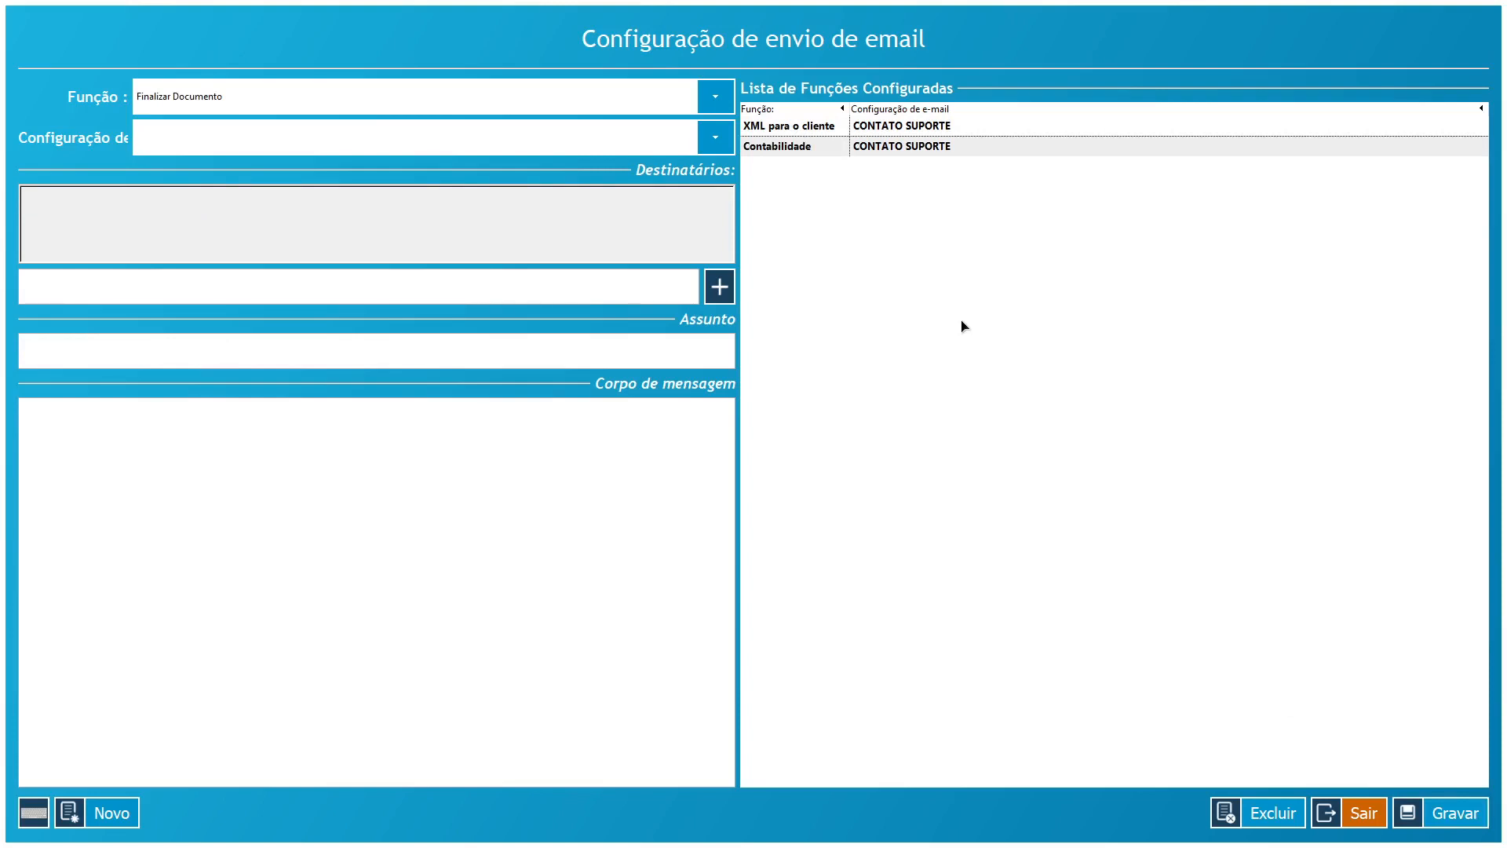
left_click(1365, 816)
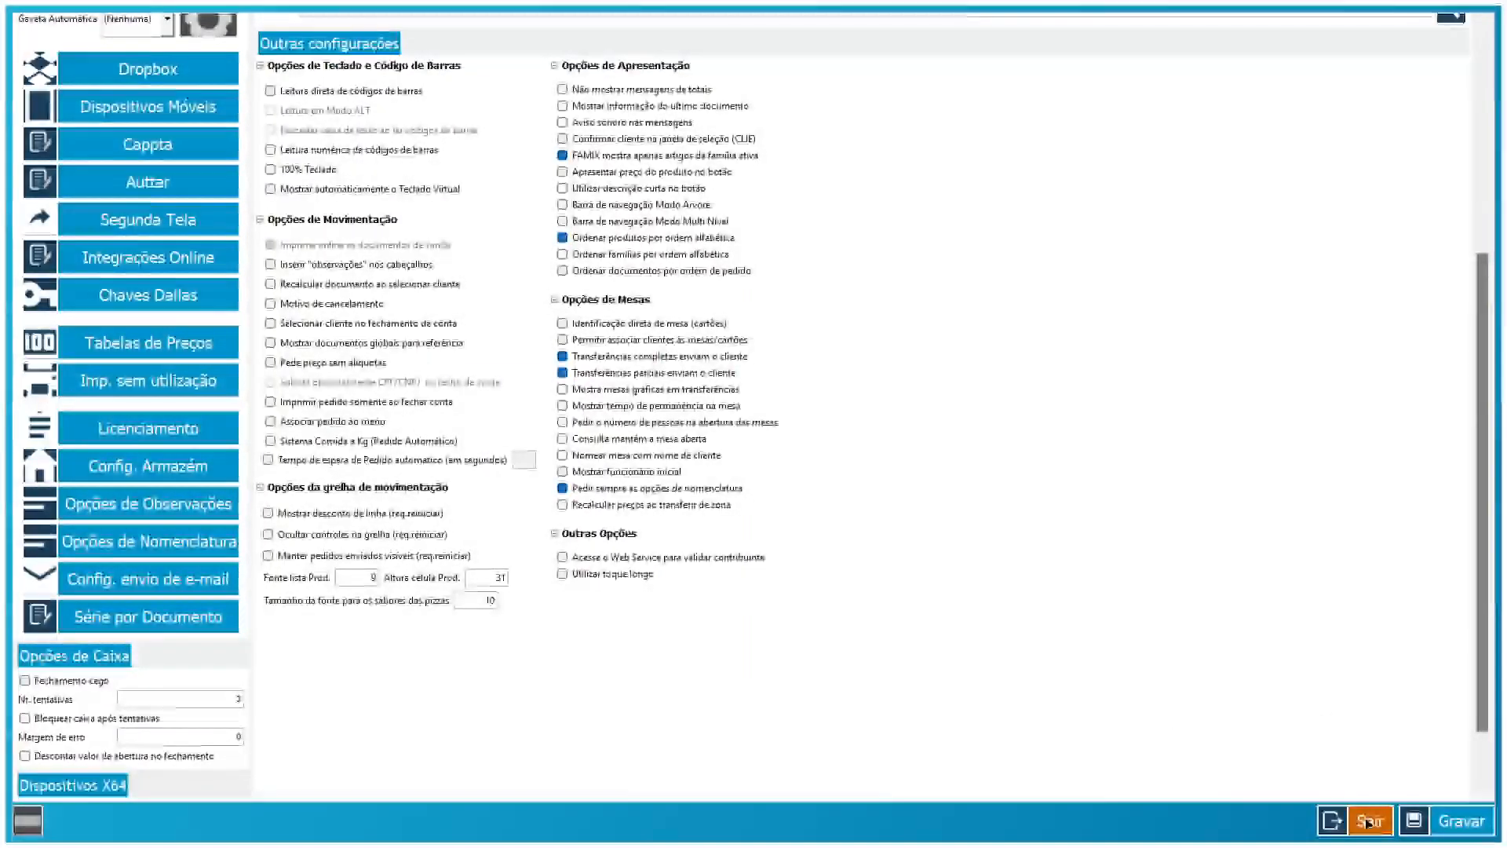
- Leave the settings window and enable 'Enviar email ao fechar o dia/turno' in Gerais
left_click(1367, 821)
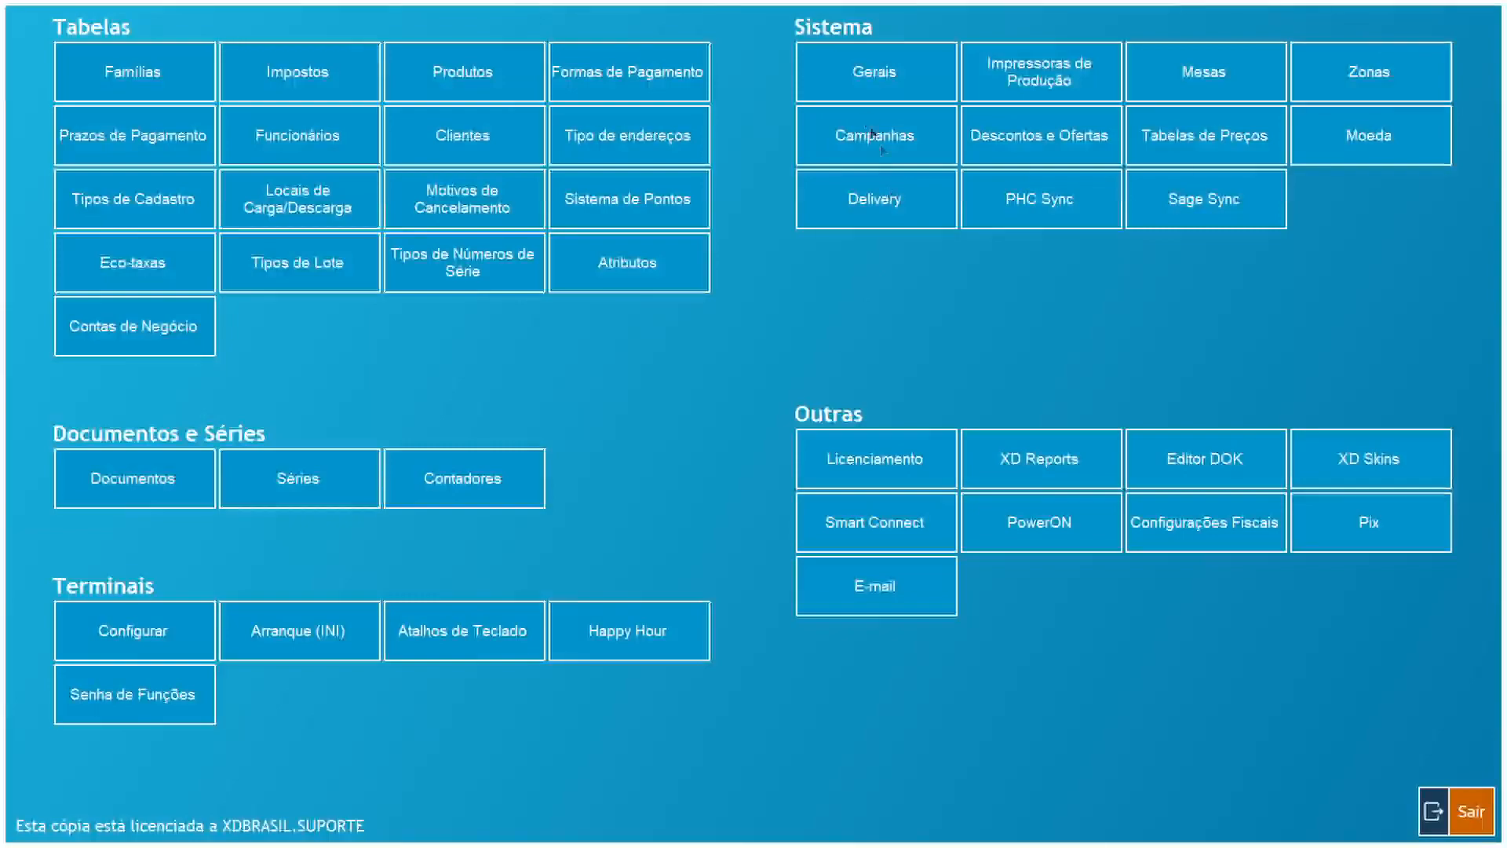
left_click(876, 91)
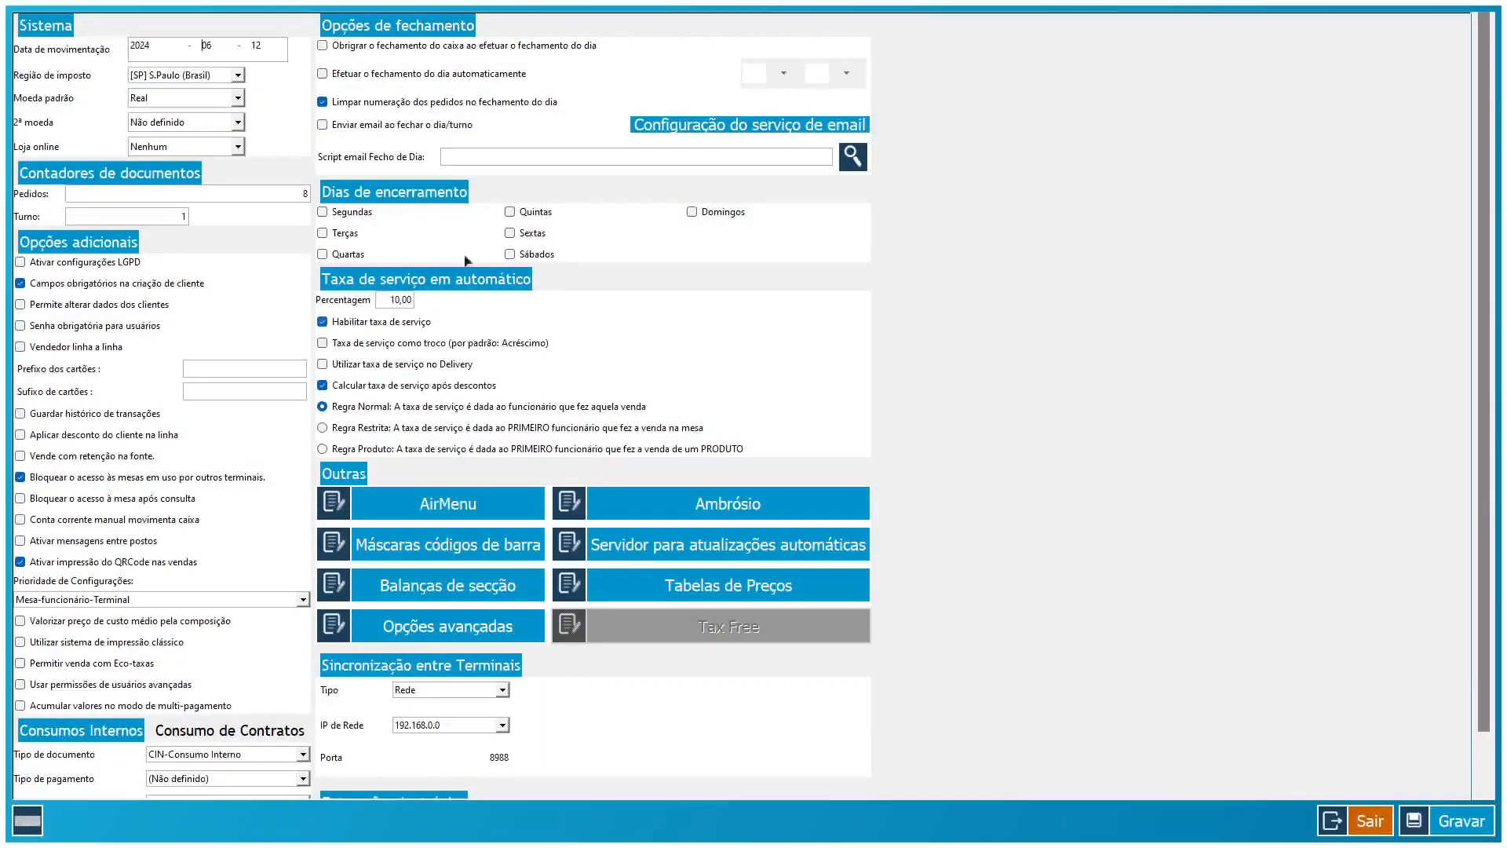
left_click(323, 125)
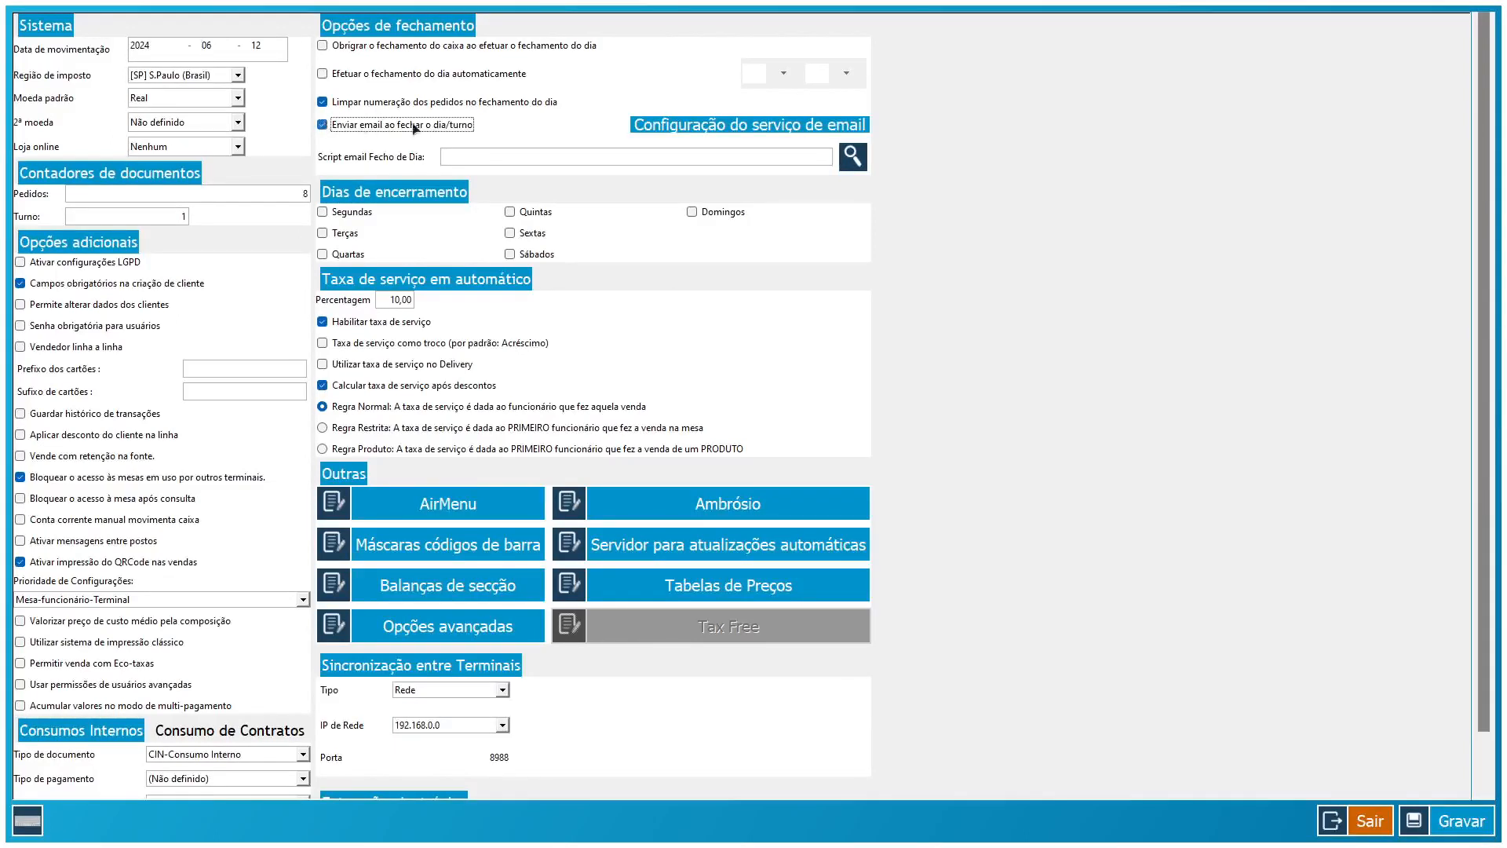
- Review the Fechamento de Dia and Fechamento de Turno rules in the email service configuration
left_click(718, 127)
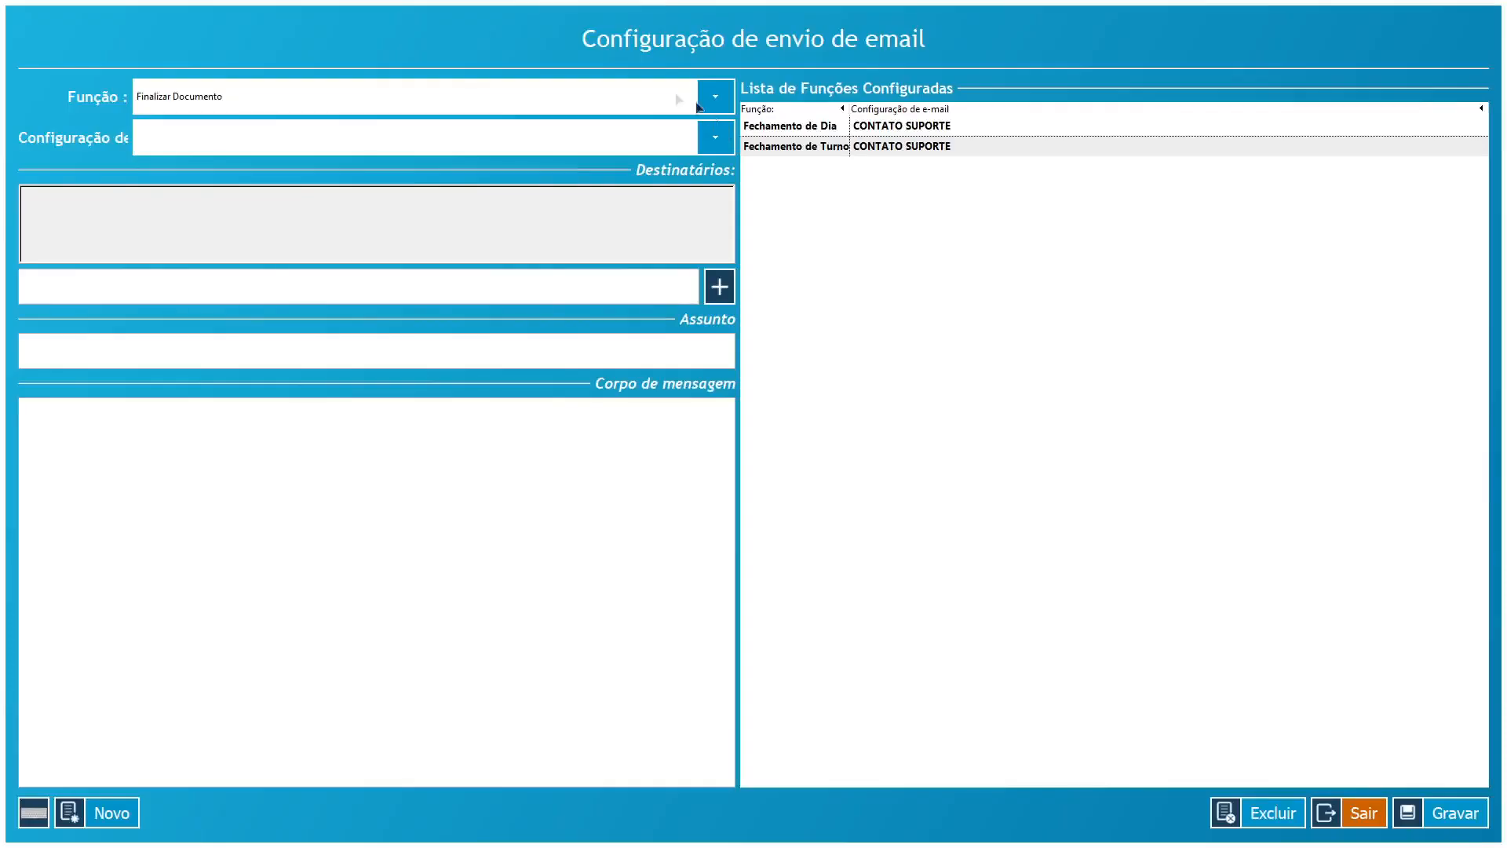
left_click(761, 133)
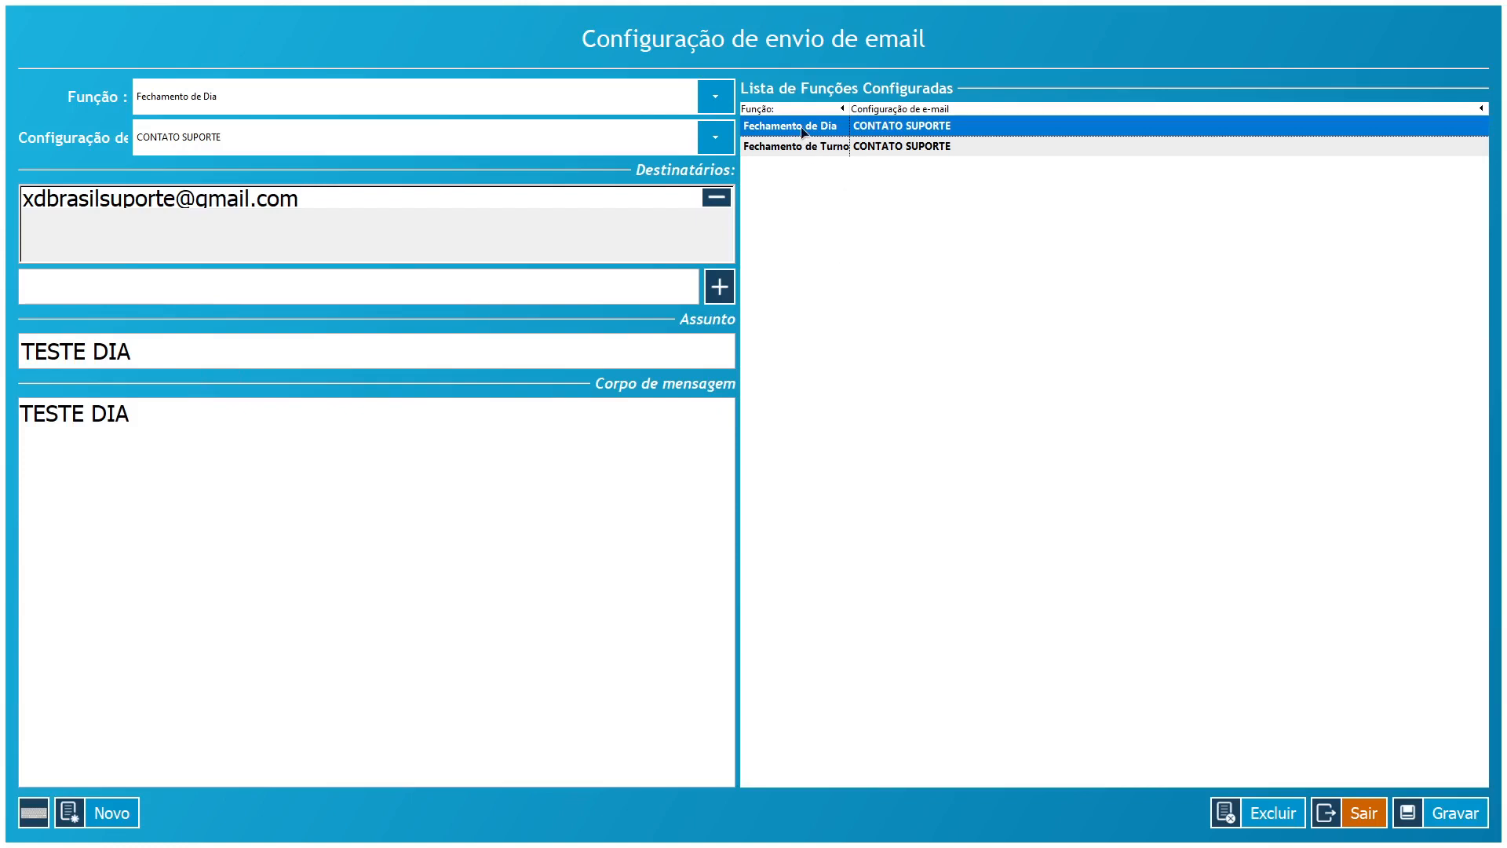
left_click(827, 149)
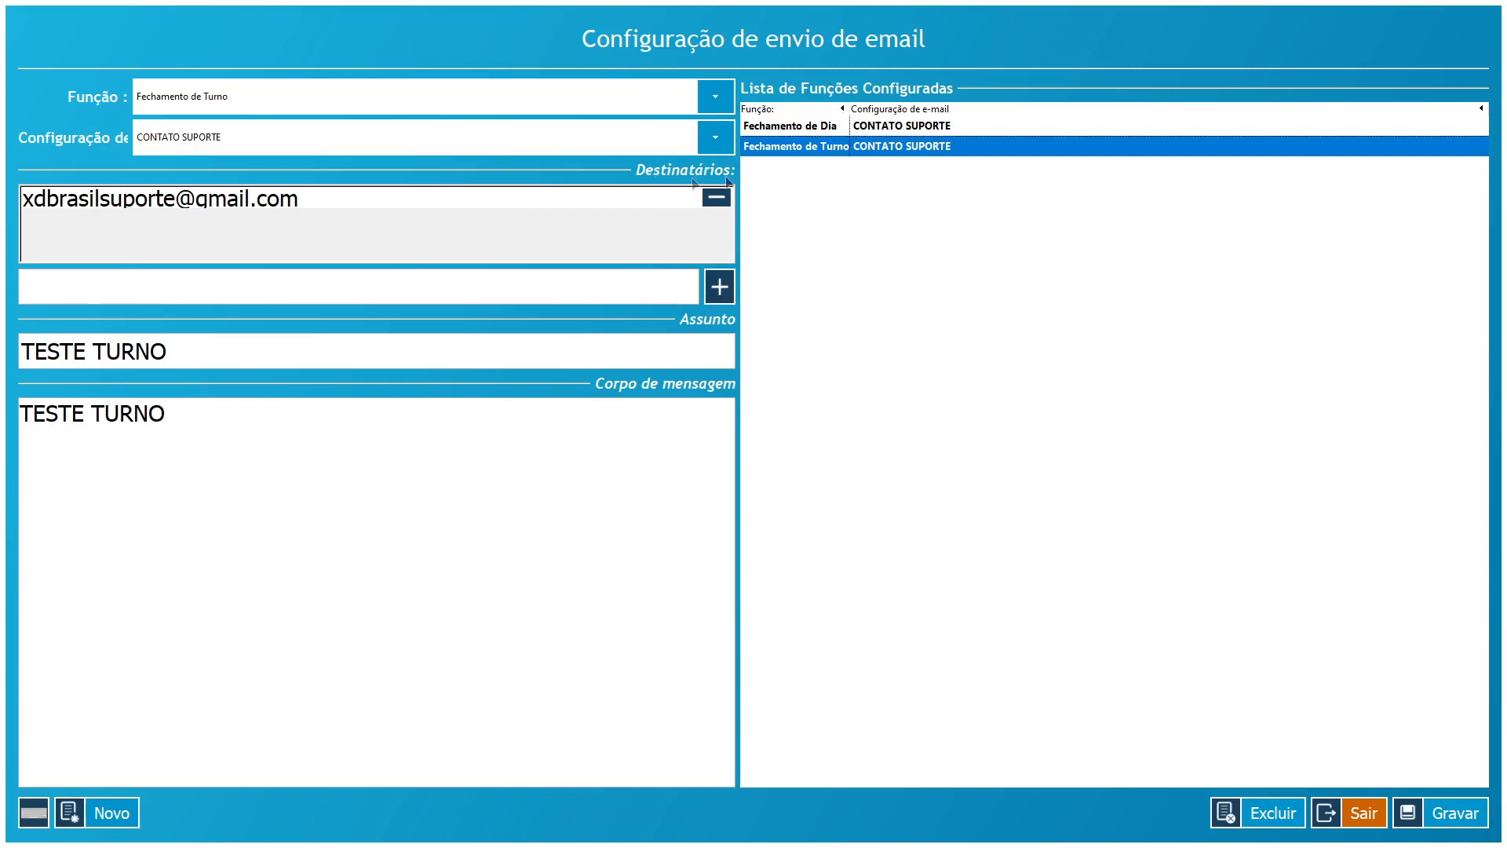
left_click(789, 127)
left_click(793, 146)
left_click(789, 127)
left_click(792, 146)
left_click(793, 127)
left_click(797, 146)
- Save the email configuration and general settings, then exit to the POS screen
left_click(1425, 815)
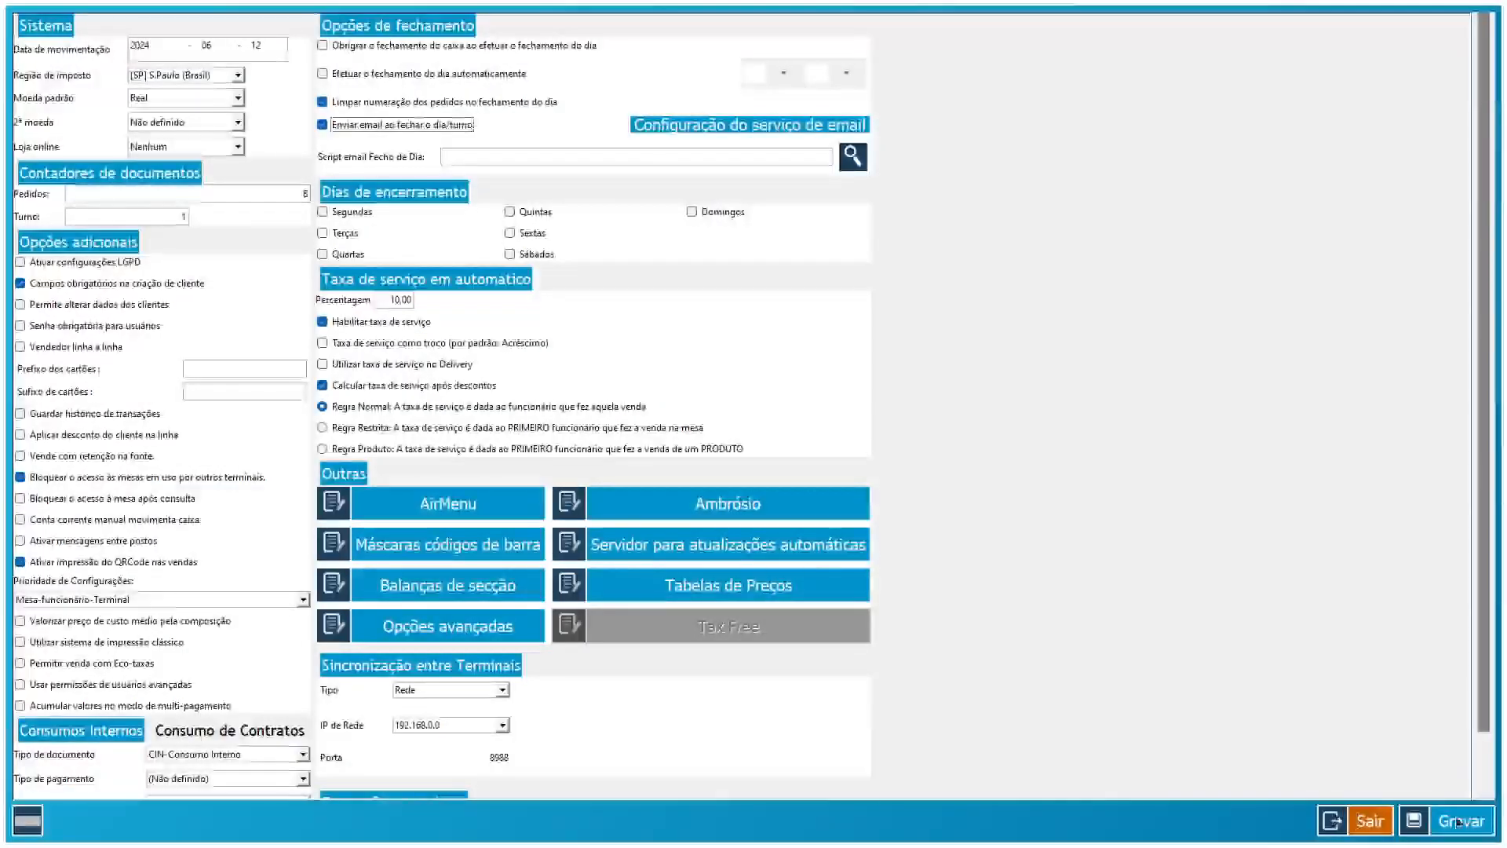
left_click(1458, 821)
left_click(1464, 818)
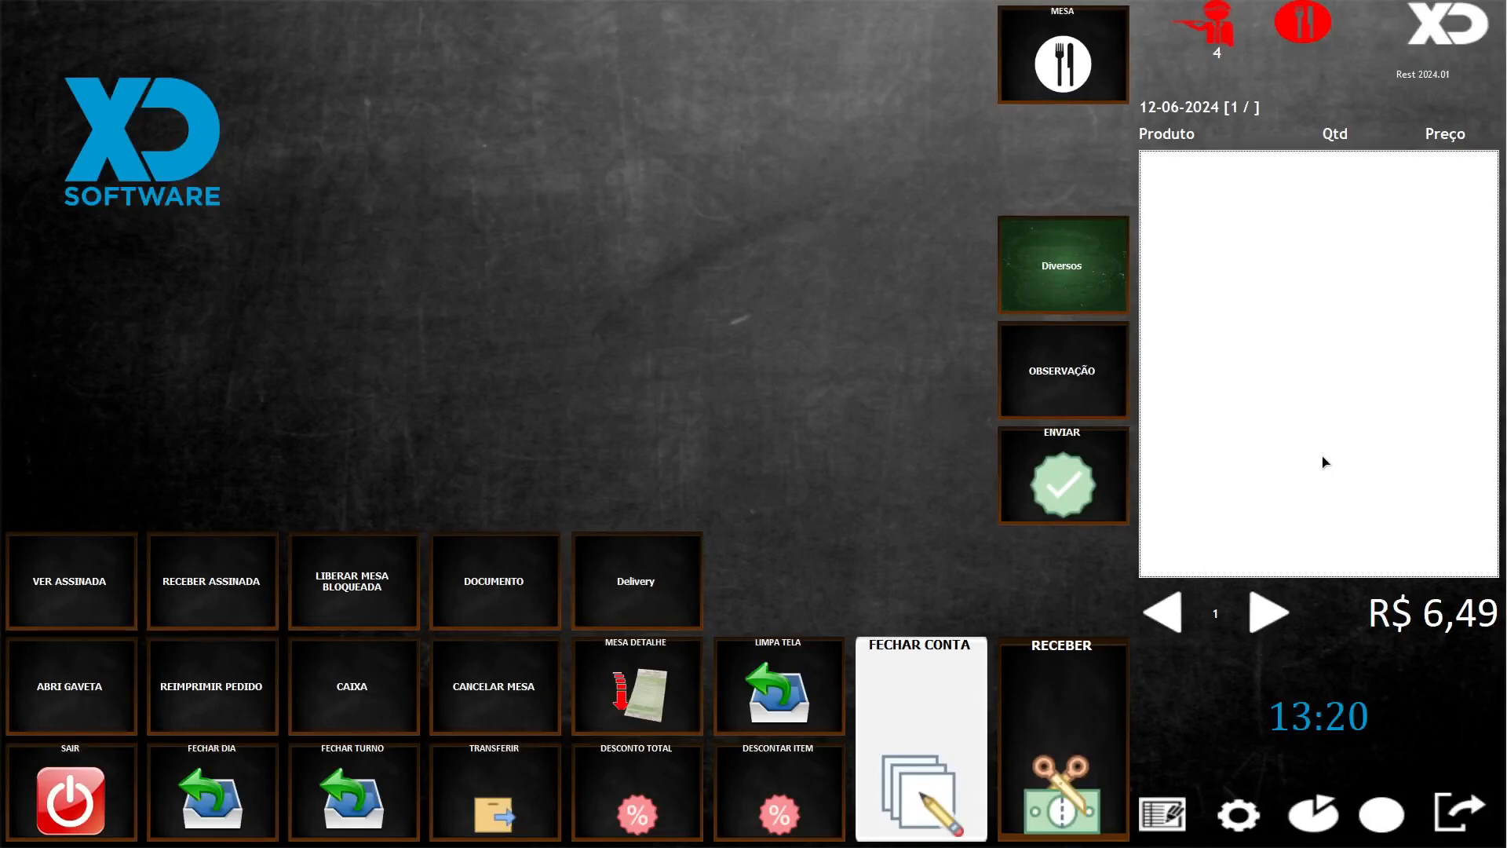
- Close shift 1 (R$ 32,45) with the fturno command, declining the printout, then switch to Gmail
type("f")
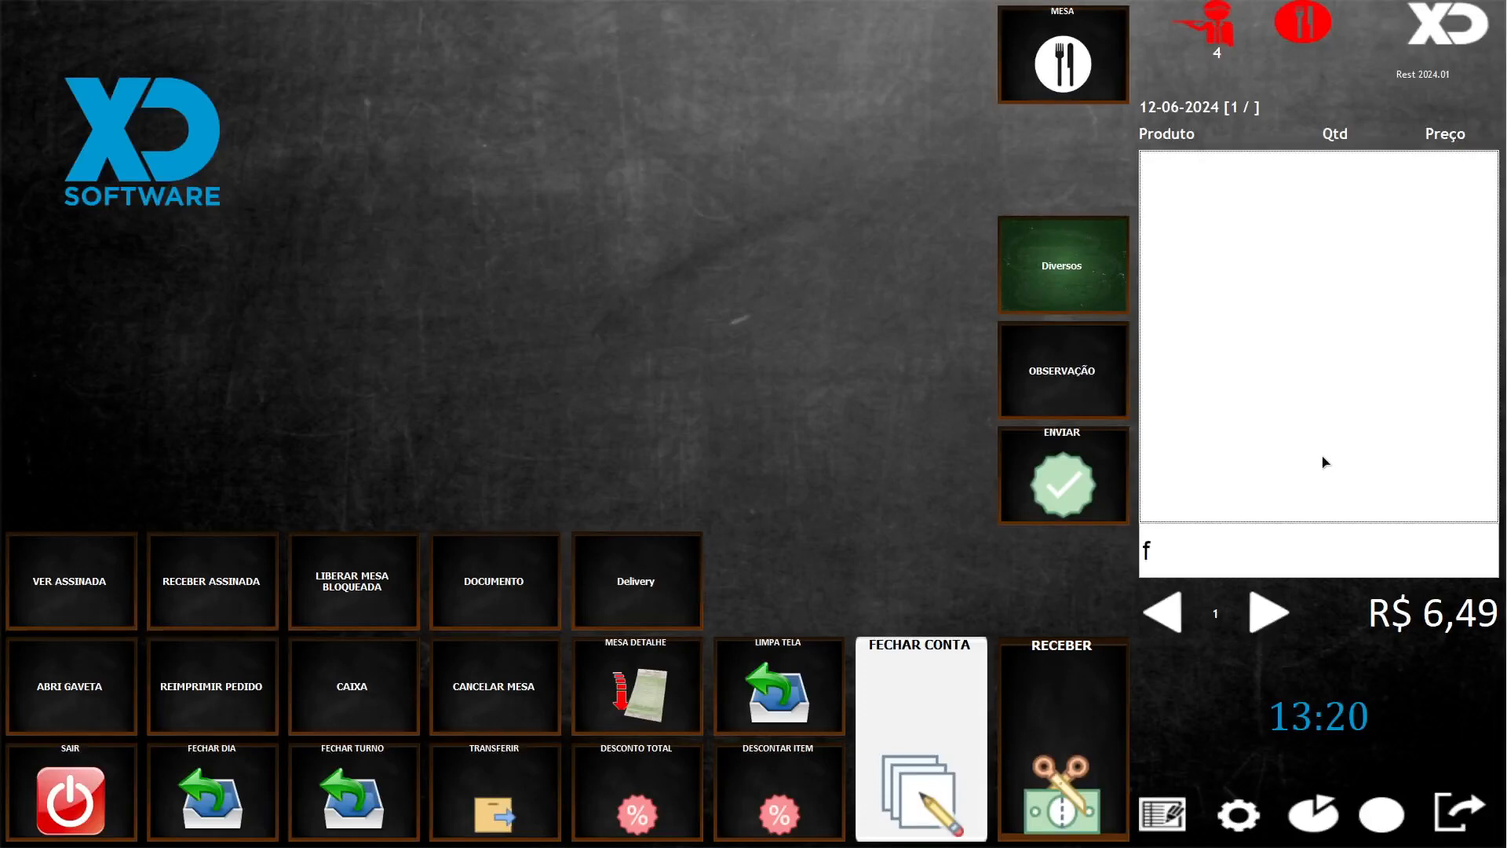
type("turno")
key("Return")
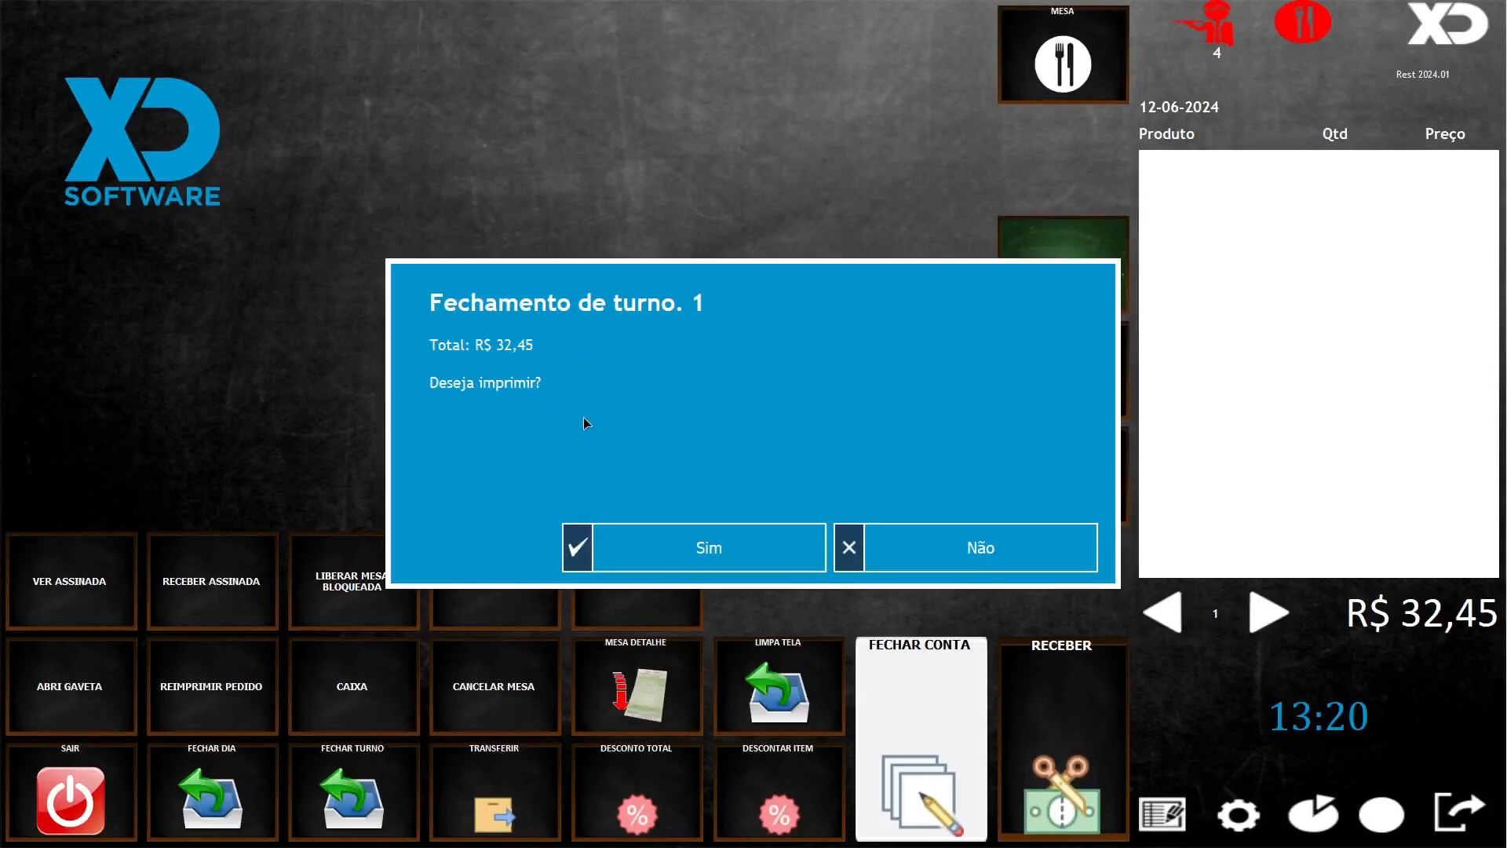
left_click(926, 547)
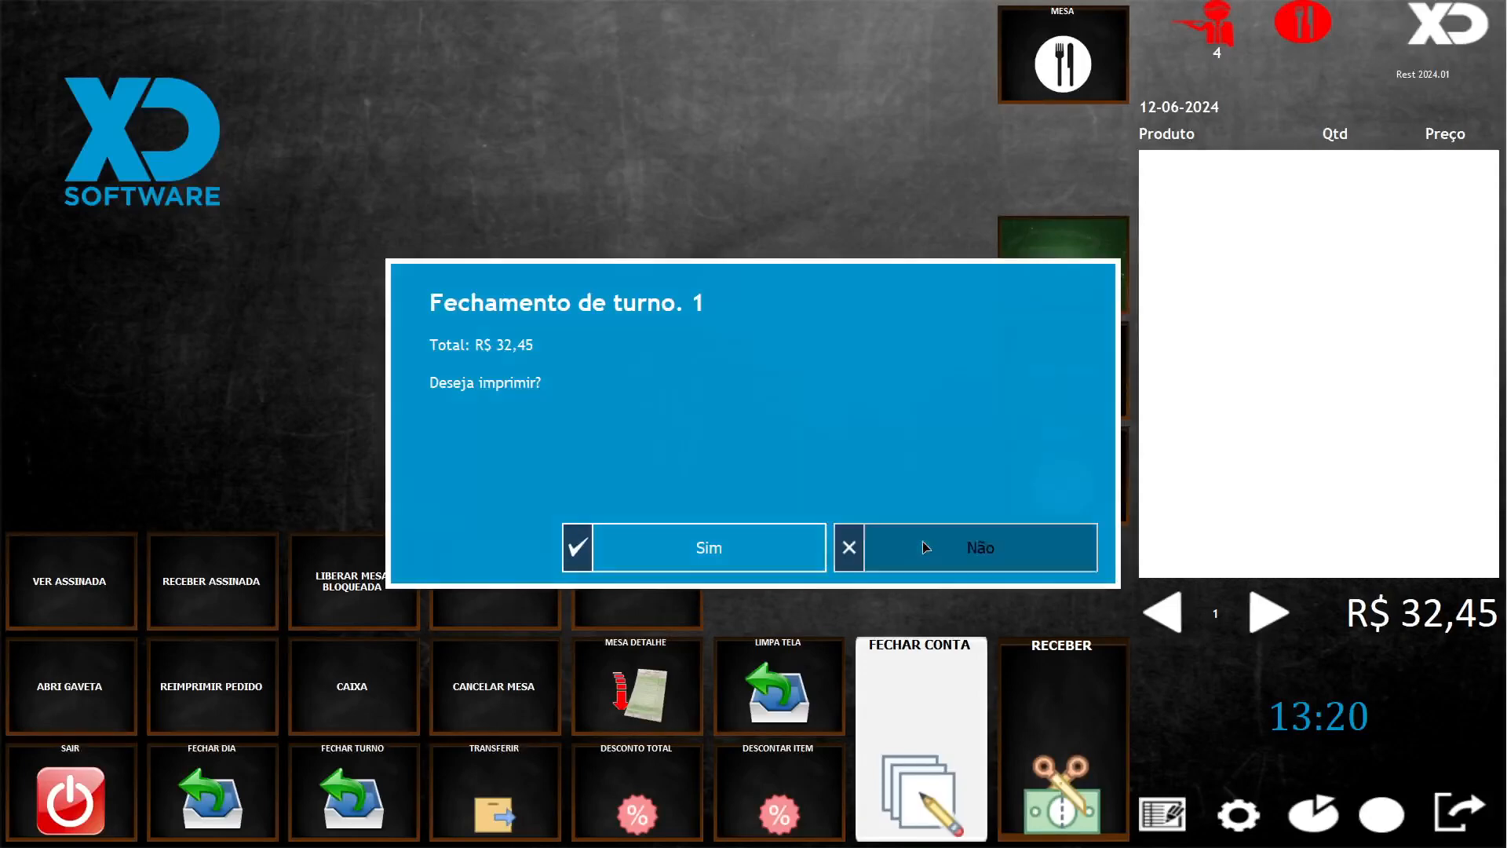
key("alt+Tab")
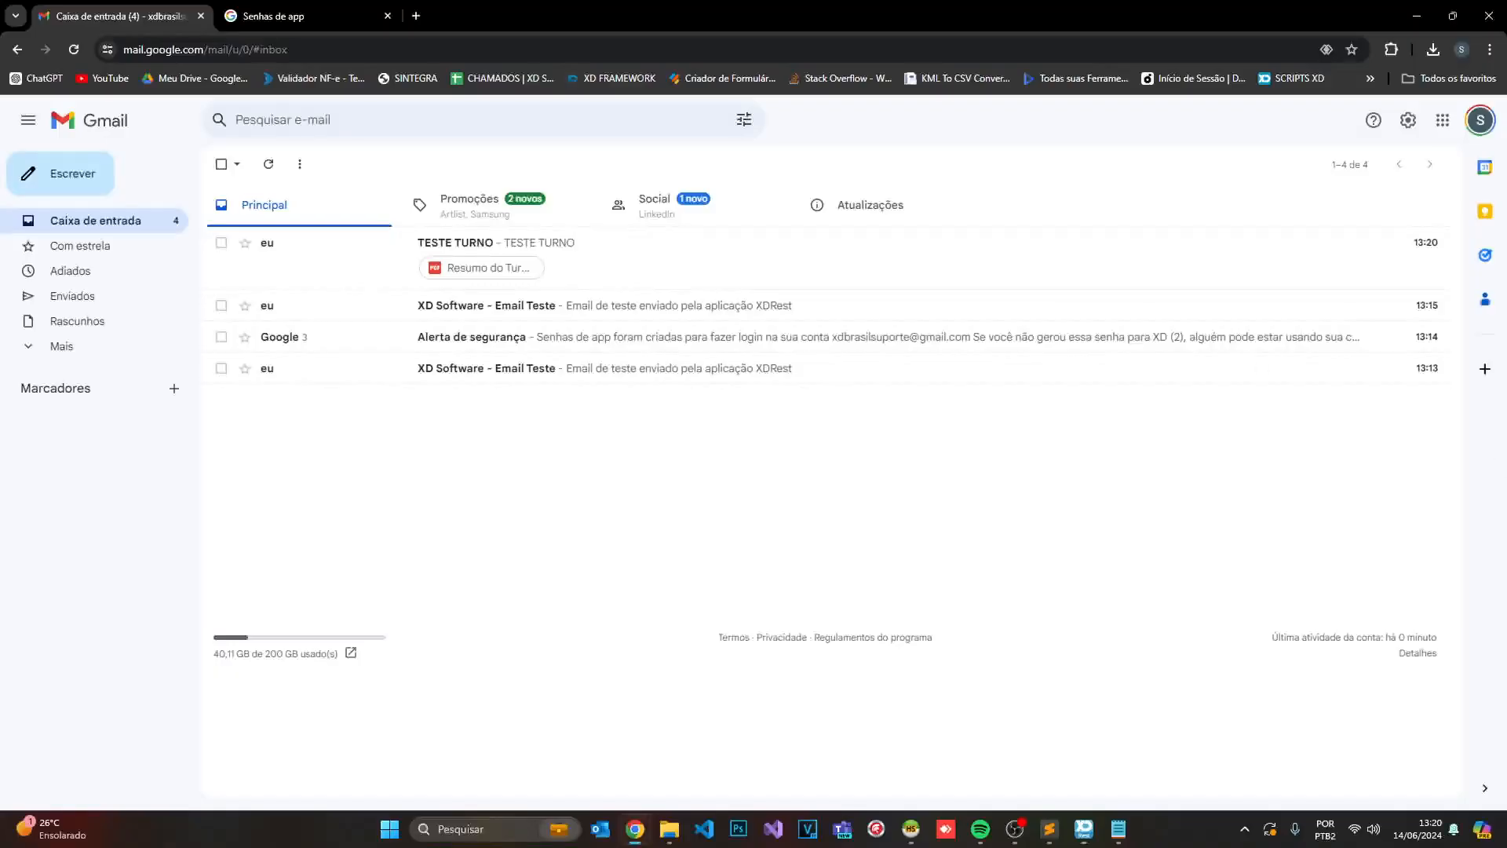
- Open the TESTE TURNO email in Gmail
left_click(506, 251)
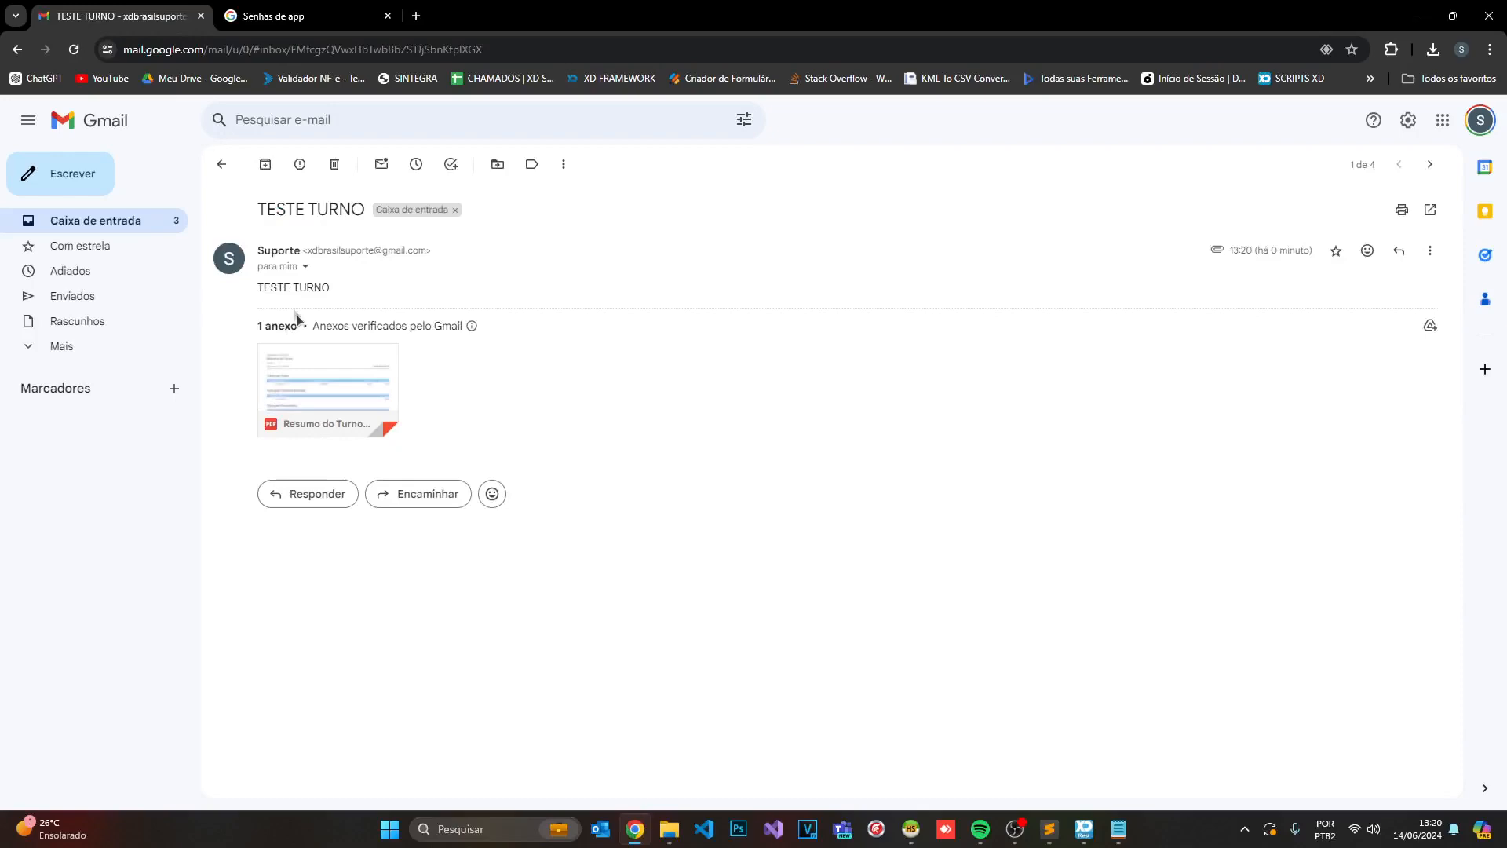
left_click_drag(336, 290, 232, 288)
left_click(345, 288)
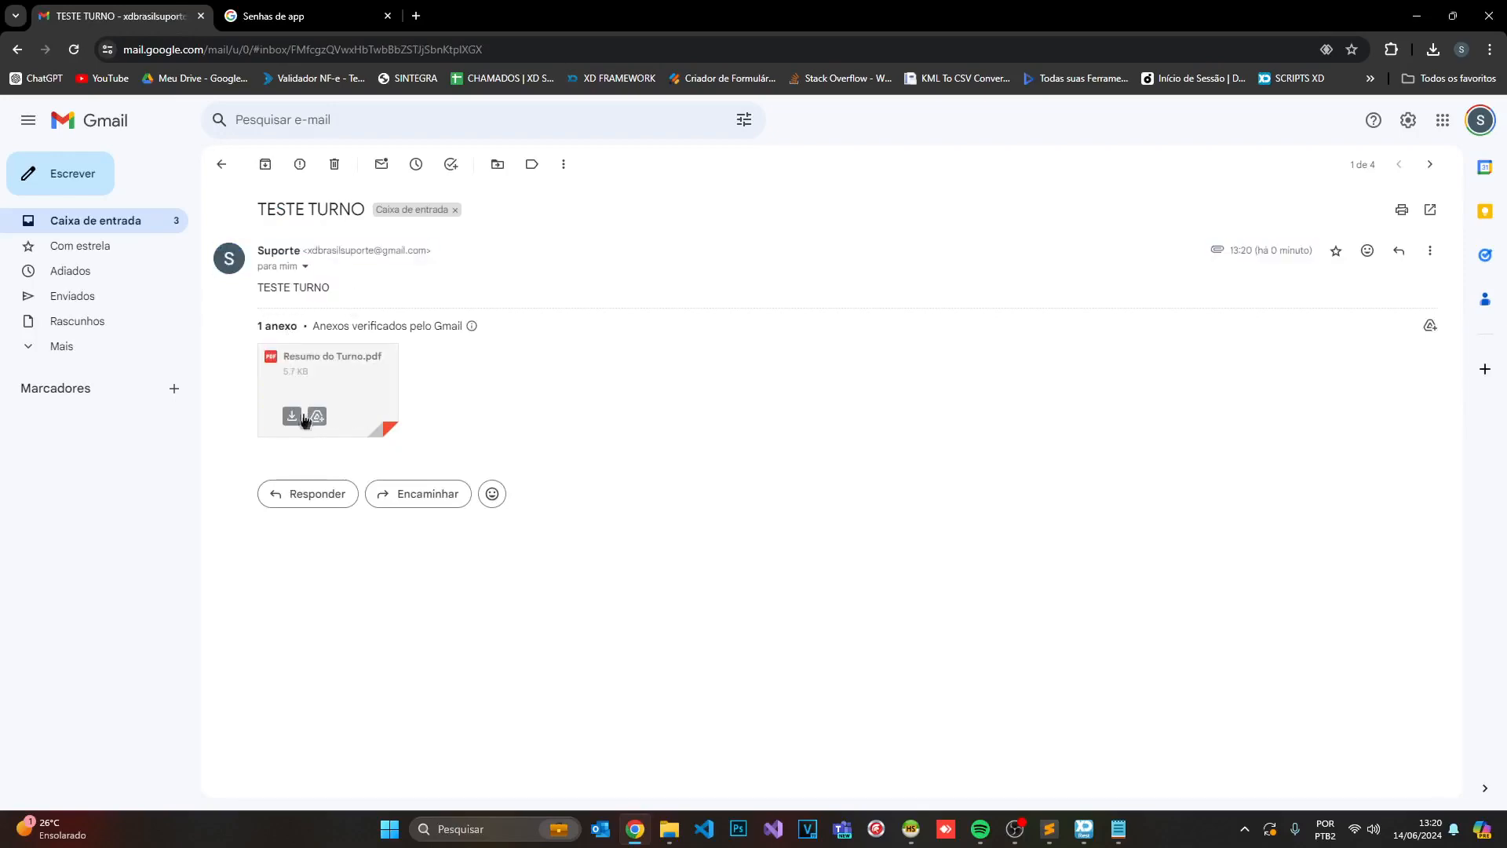
- Save Resumo do Turno.pdf into Downloads and open the downloaded PDF
left_click(293, 417)
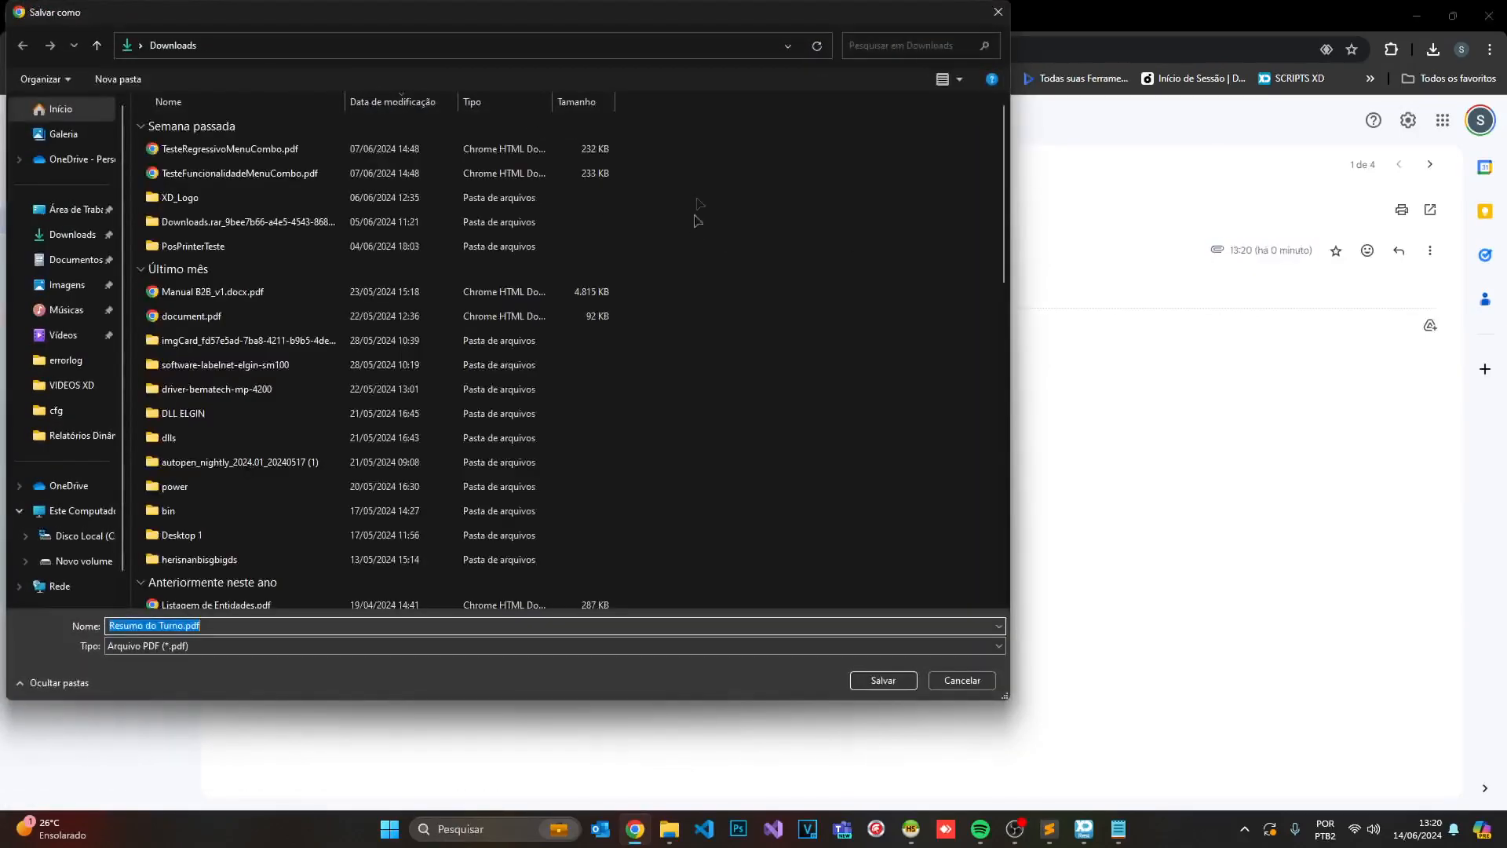
left_click(63, 210)
left_click(72, 234)
left_click(883, 679)
left_click(1288, 90)
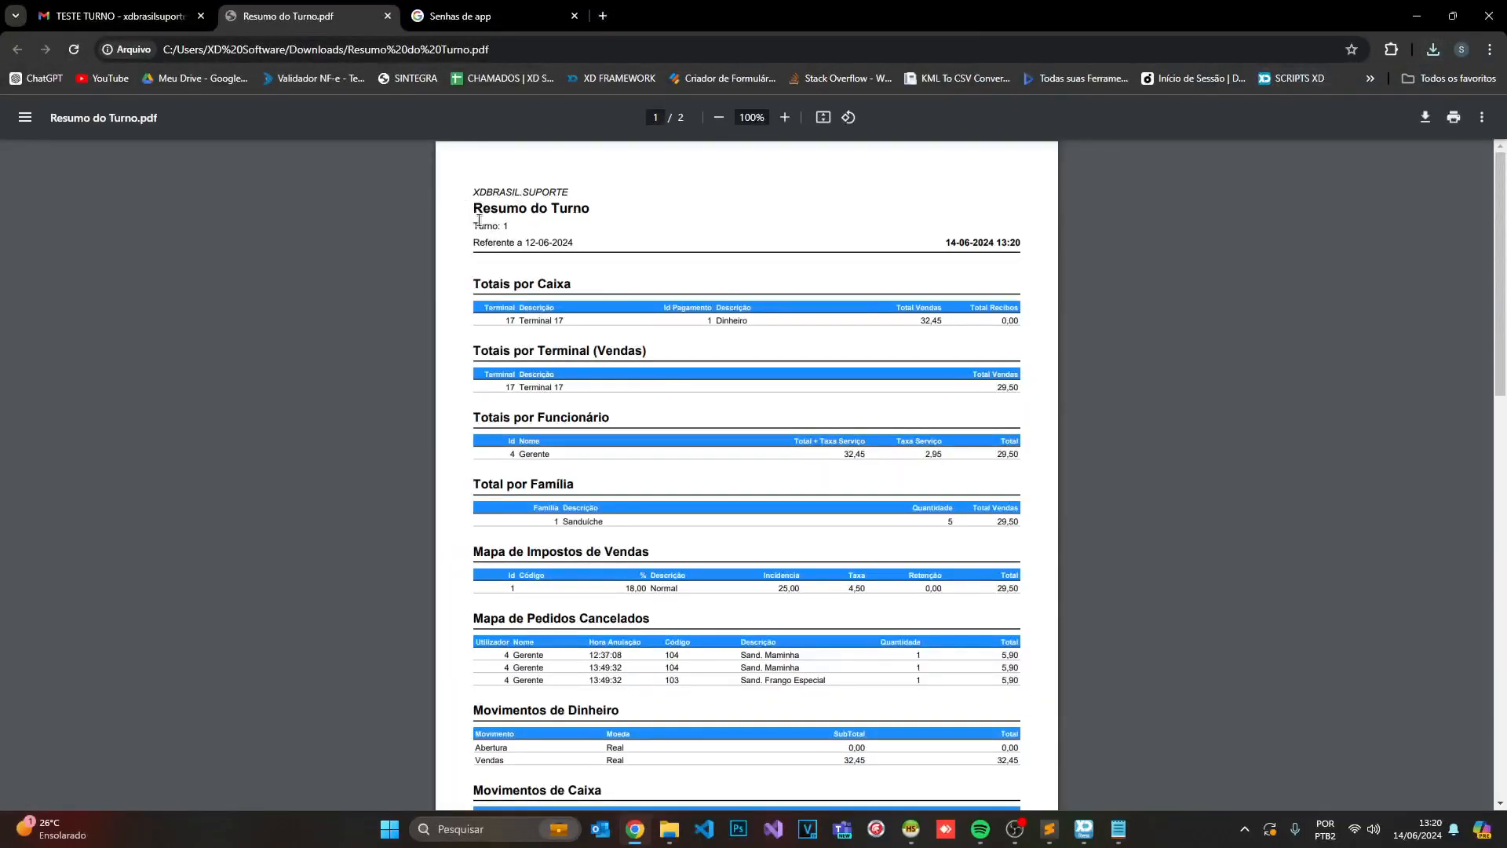
scroll(777, 244, "down", 1)
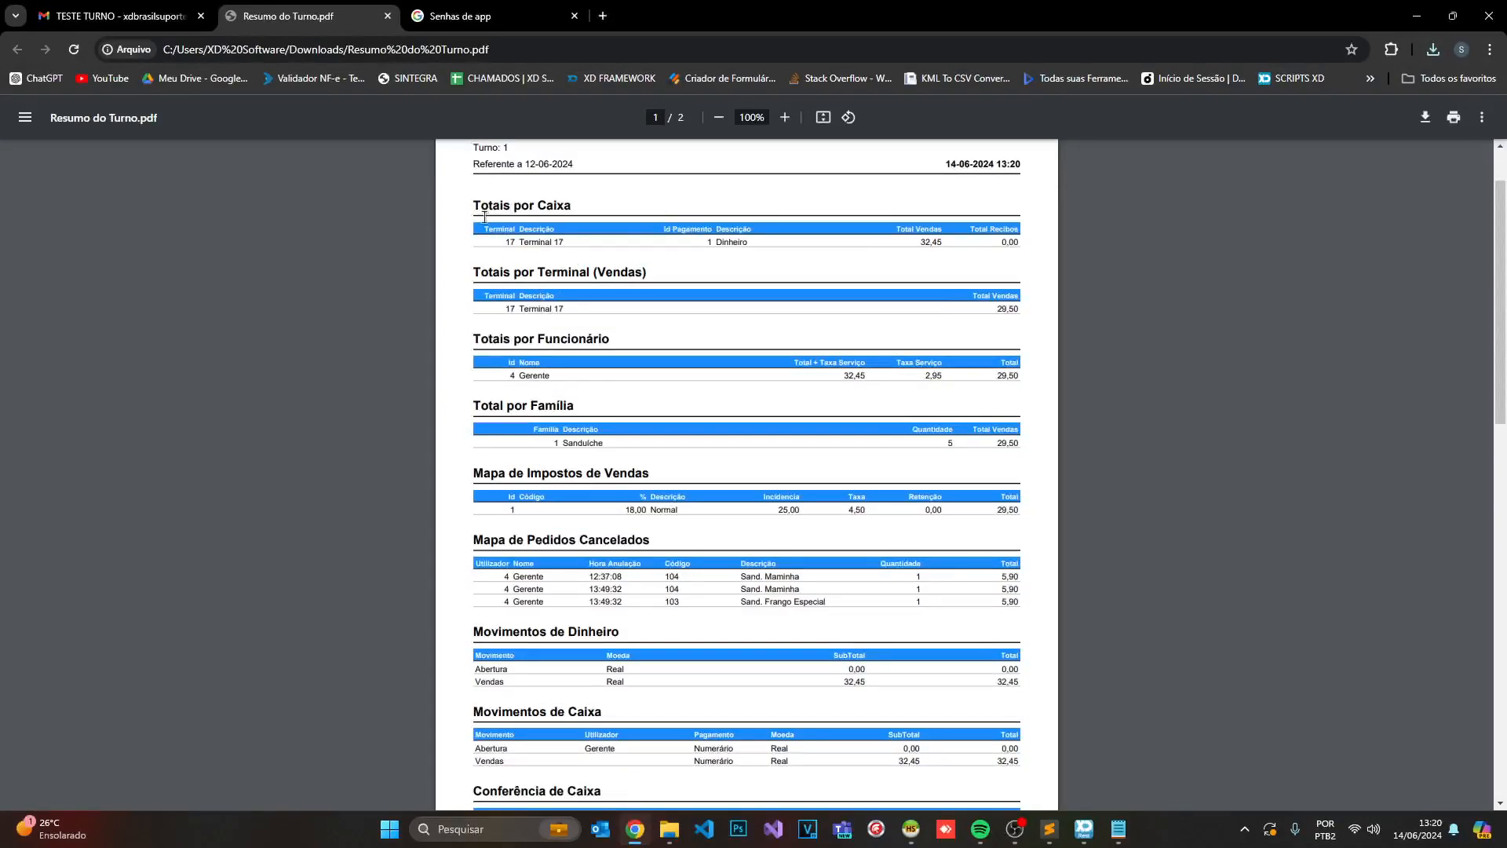
scroll(634, 276, "down", 1)
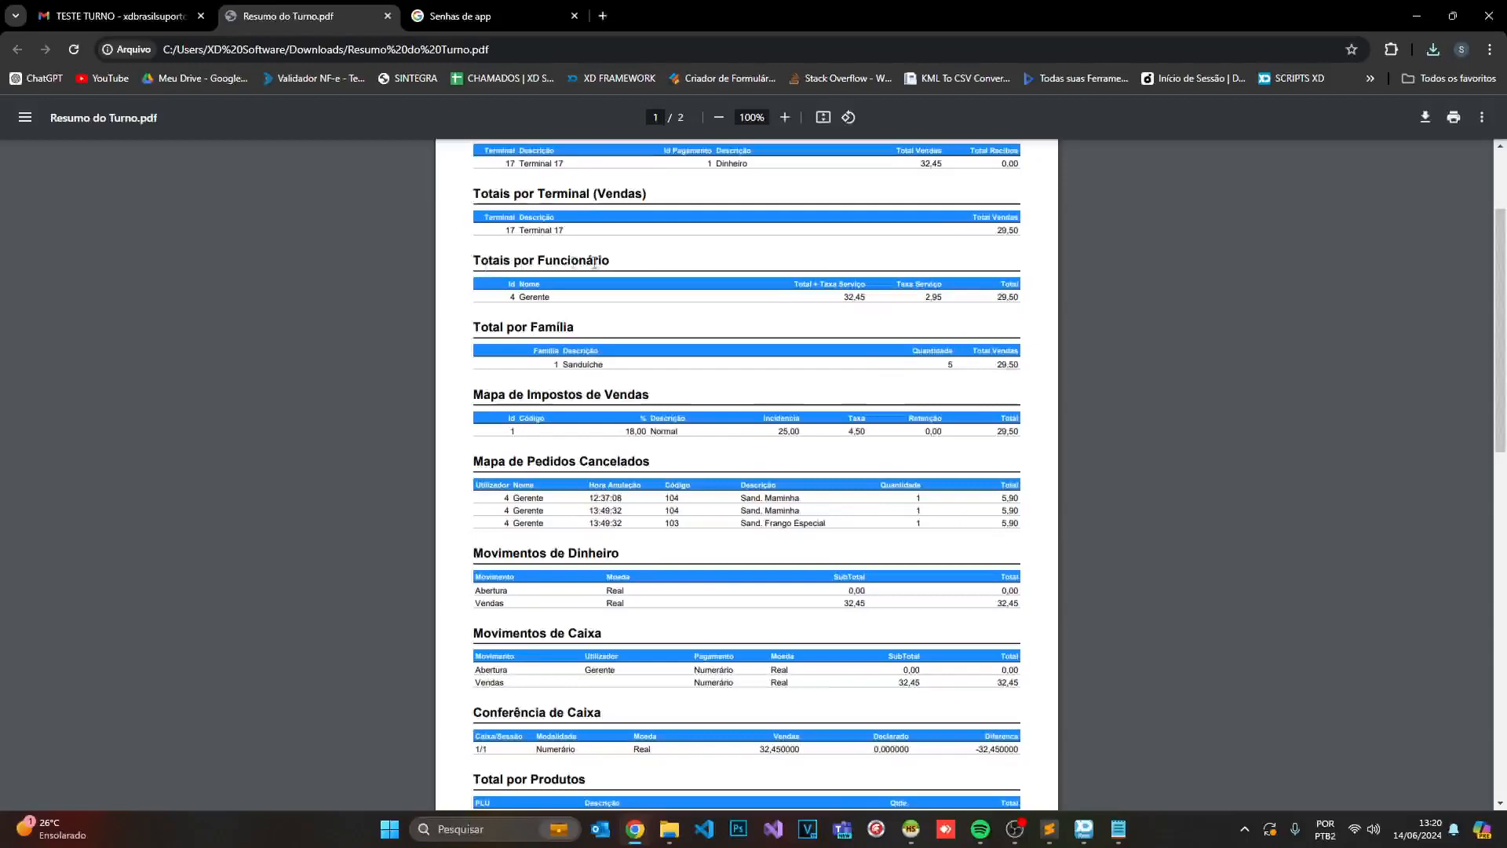
scroll(613, 313, "down", 2)
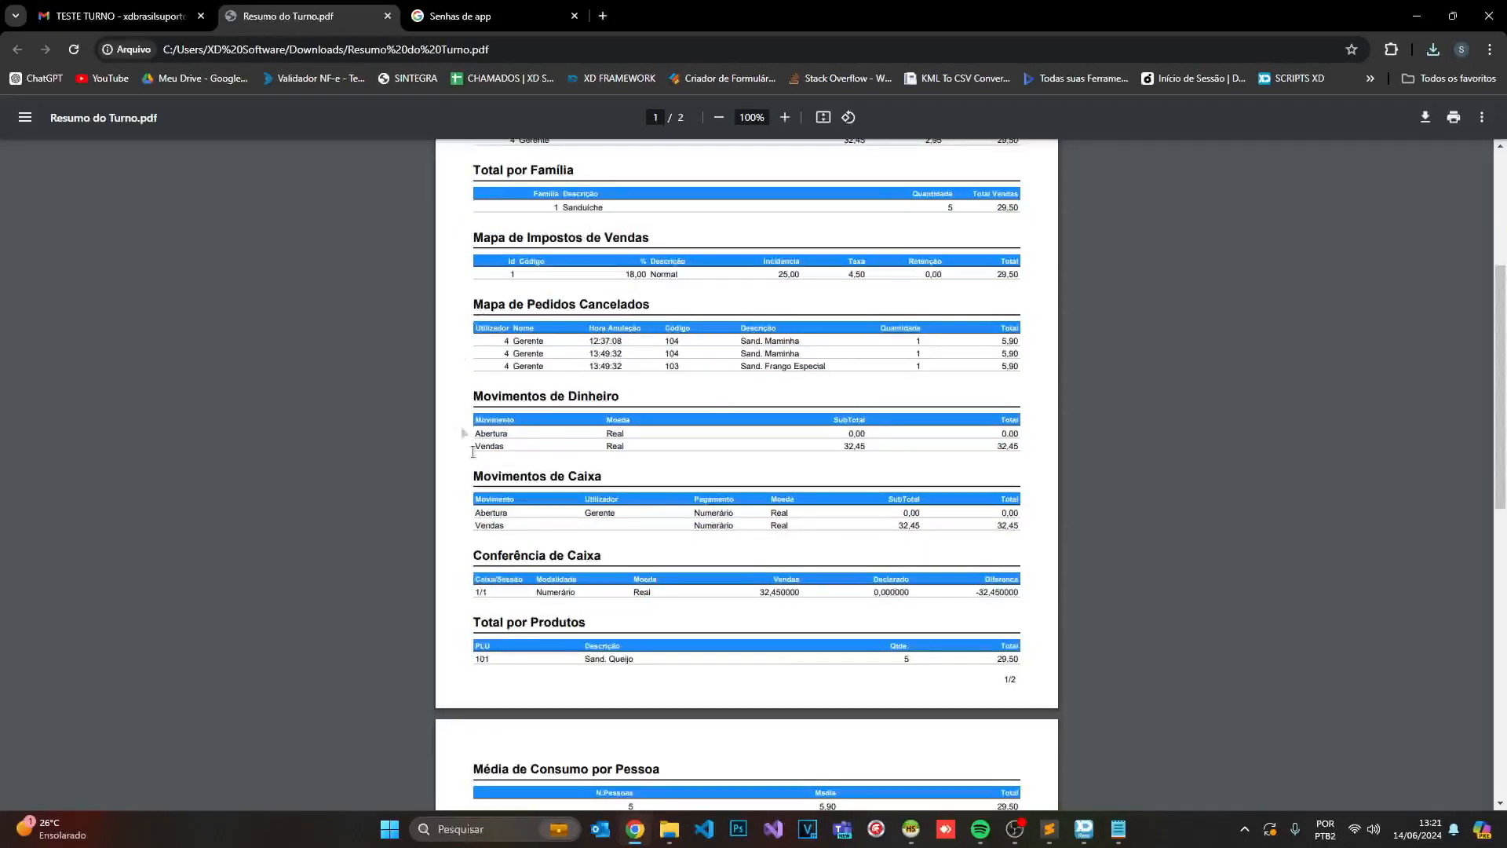
scroll(707, 416, "down", 5)
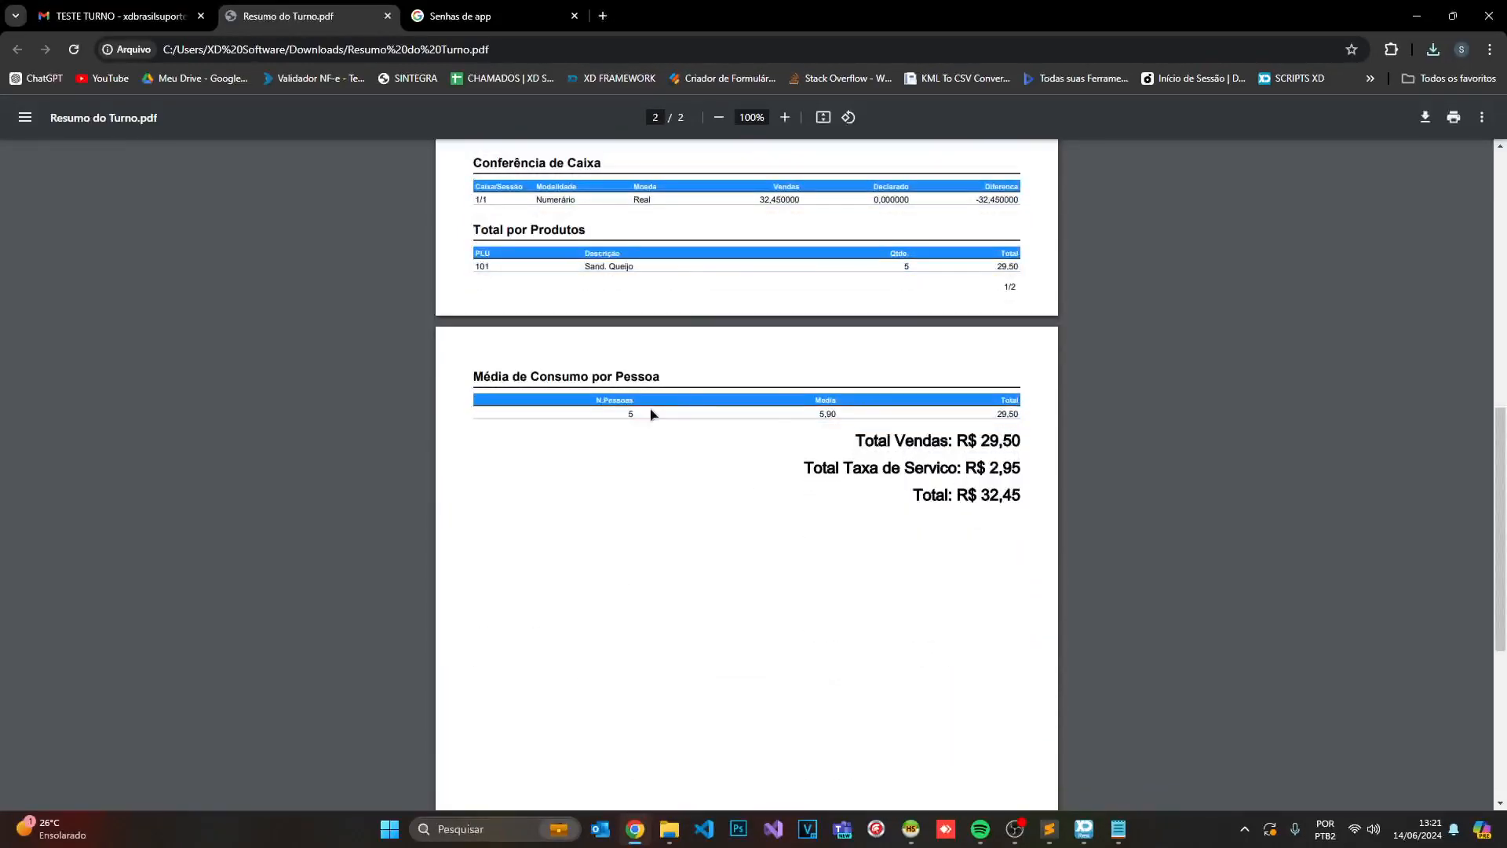
scroll(651, 413, "up", 4)
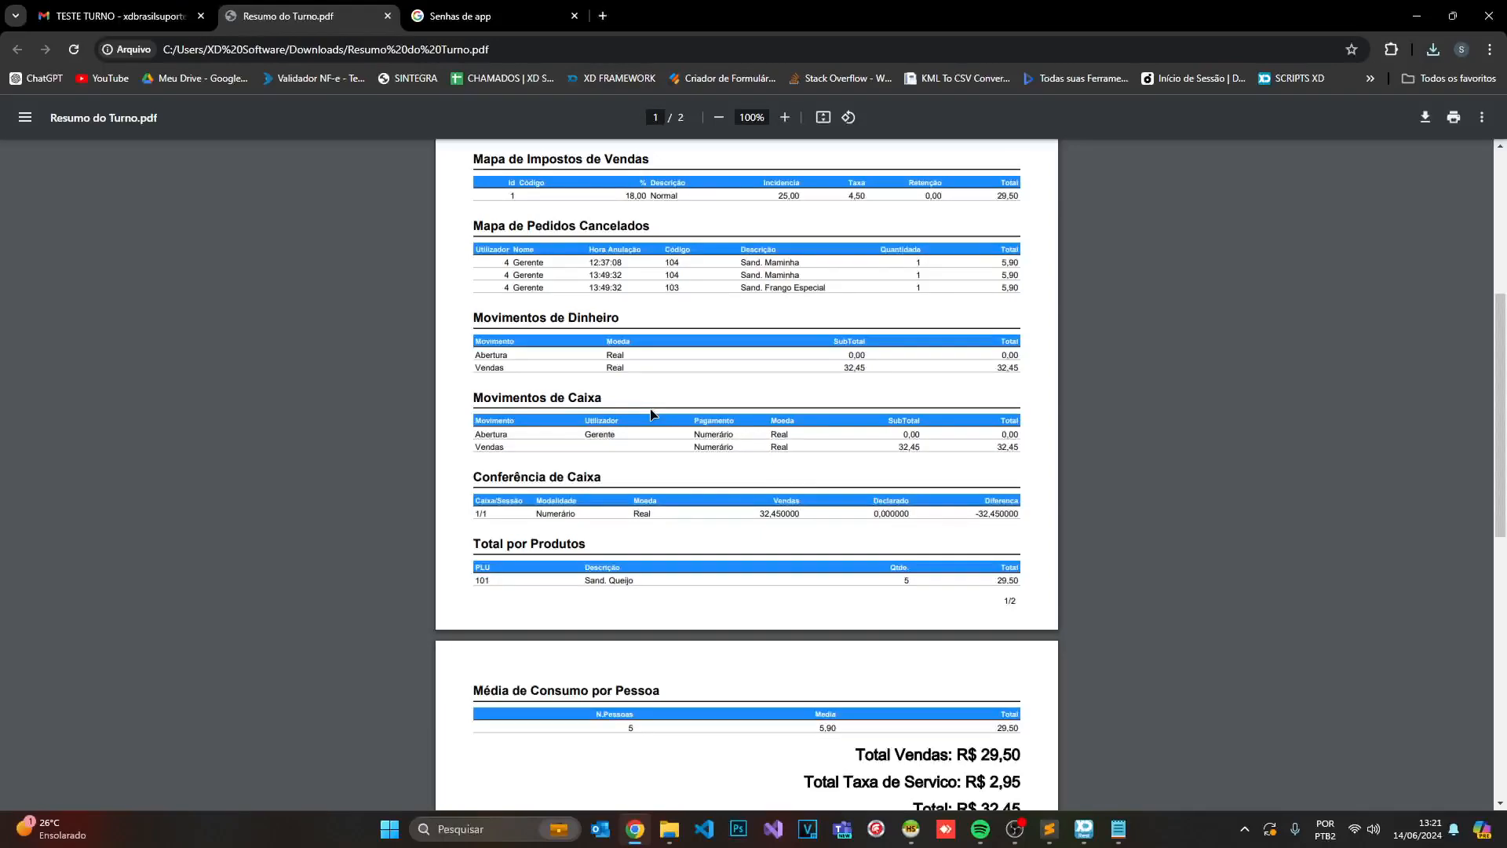
scroll(651, 414, "up", 5)
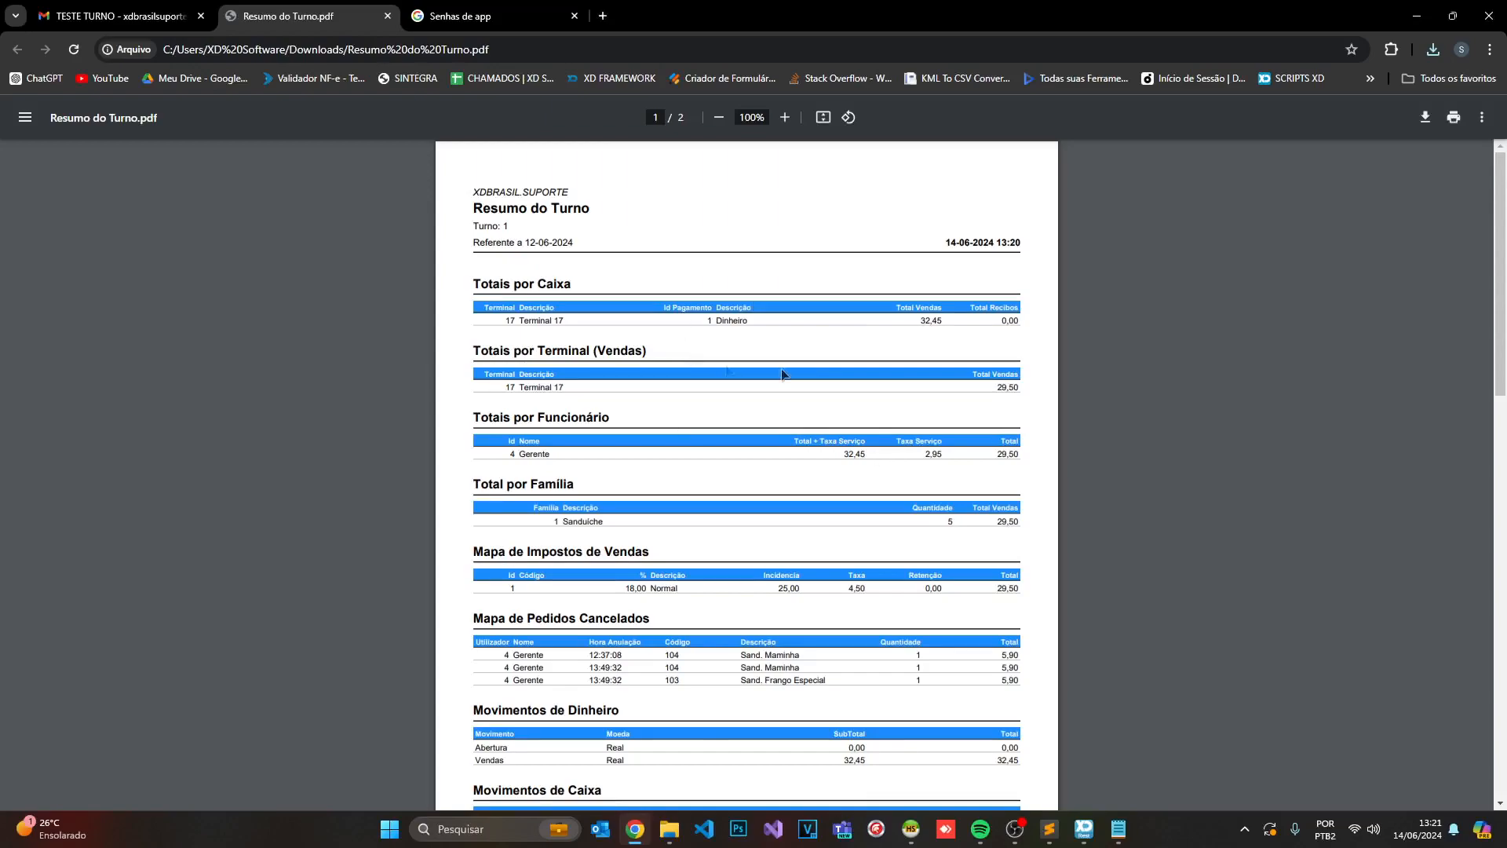
- Bring the XDRest sales screen forward and dismiss the numbered table map
left_click(1416, 16)
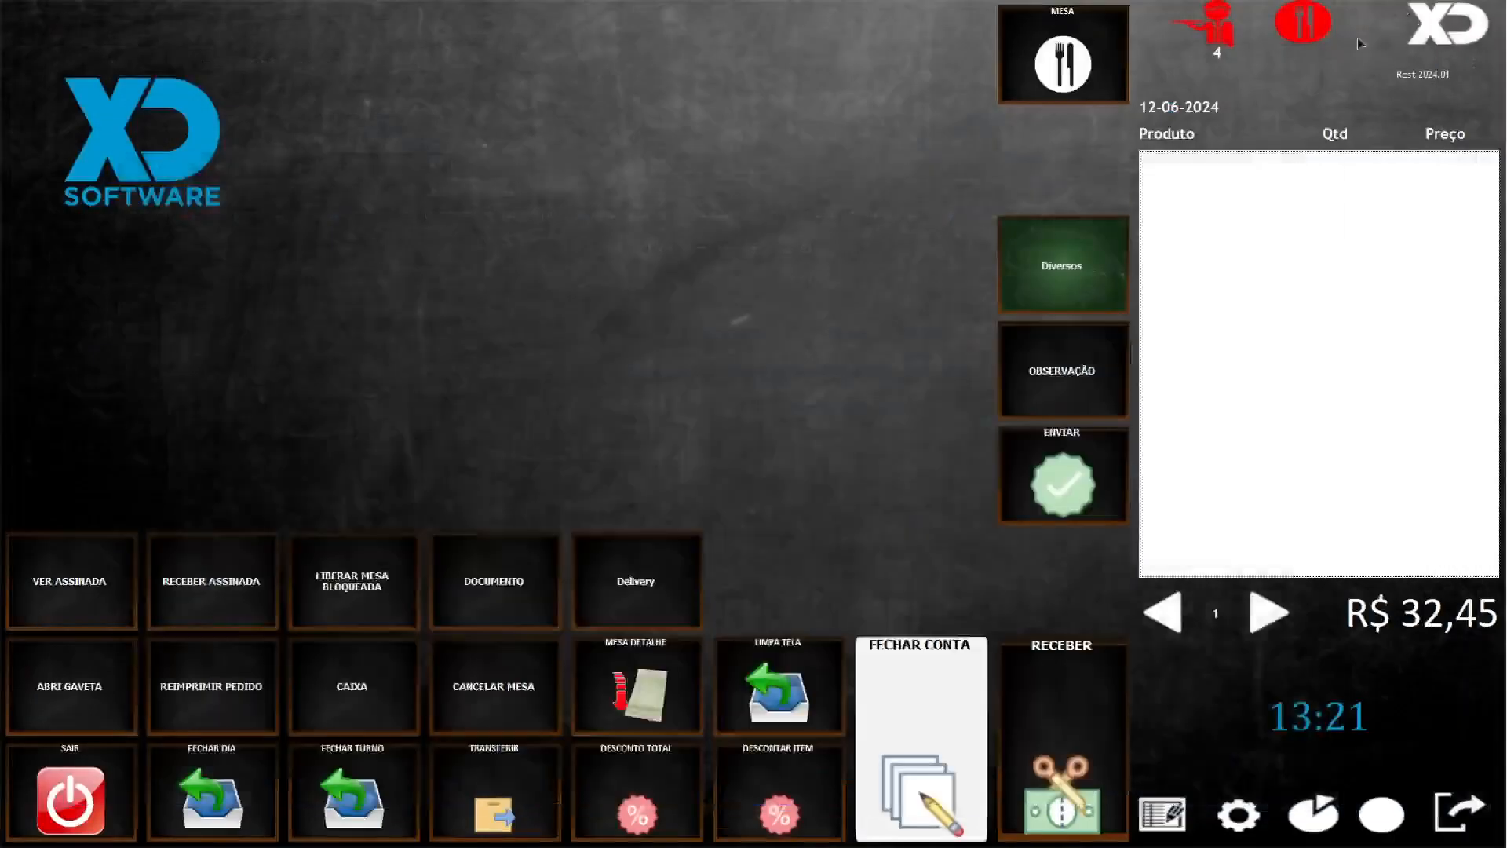
left_click(1303, 31)
left_click(1421, 742)
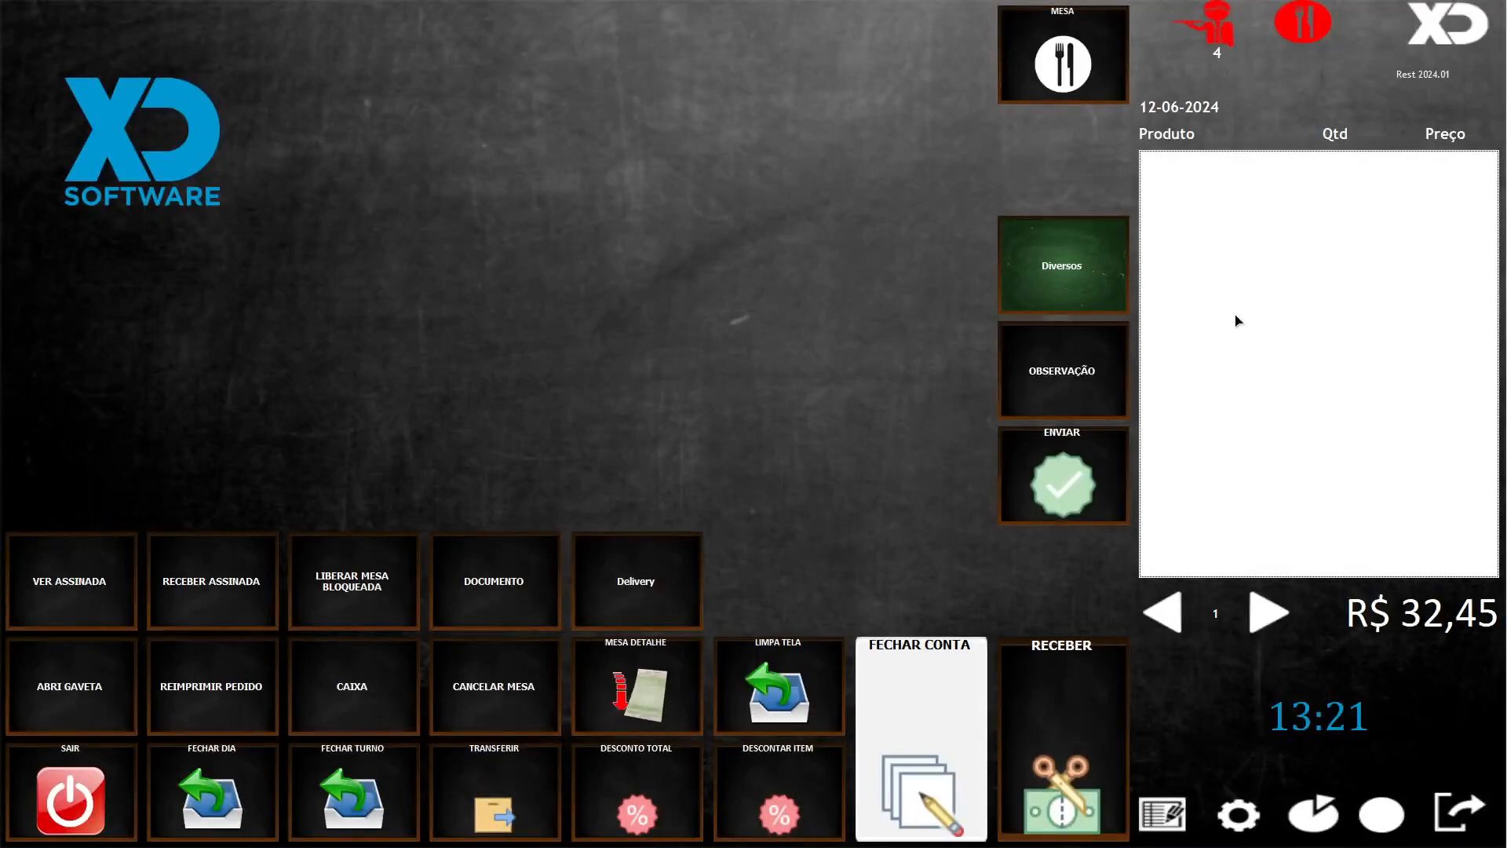
- Close the 12/06/2024 day with FDIA, confirming twice, skipping printing and keeping XDRest open
type("DIA")
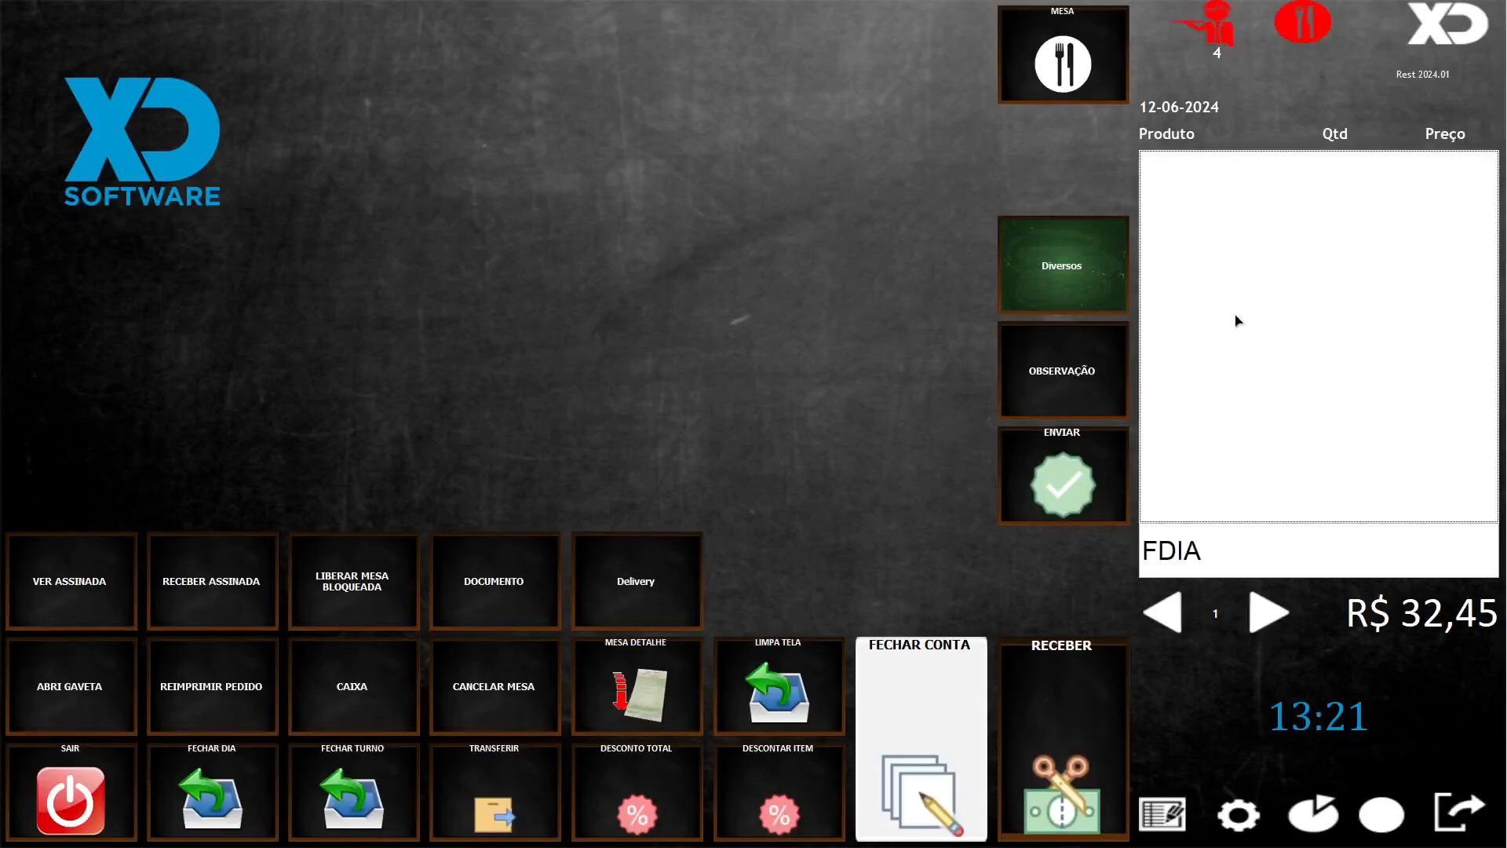
key("Return")
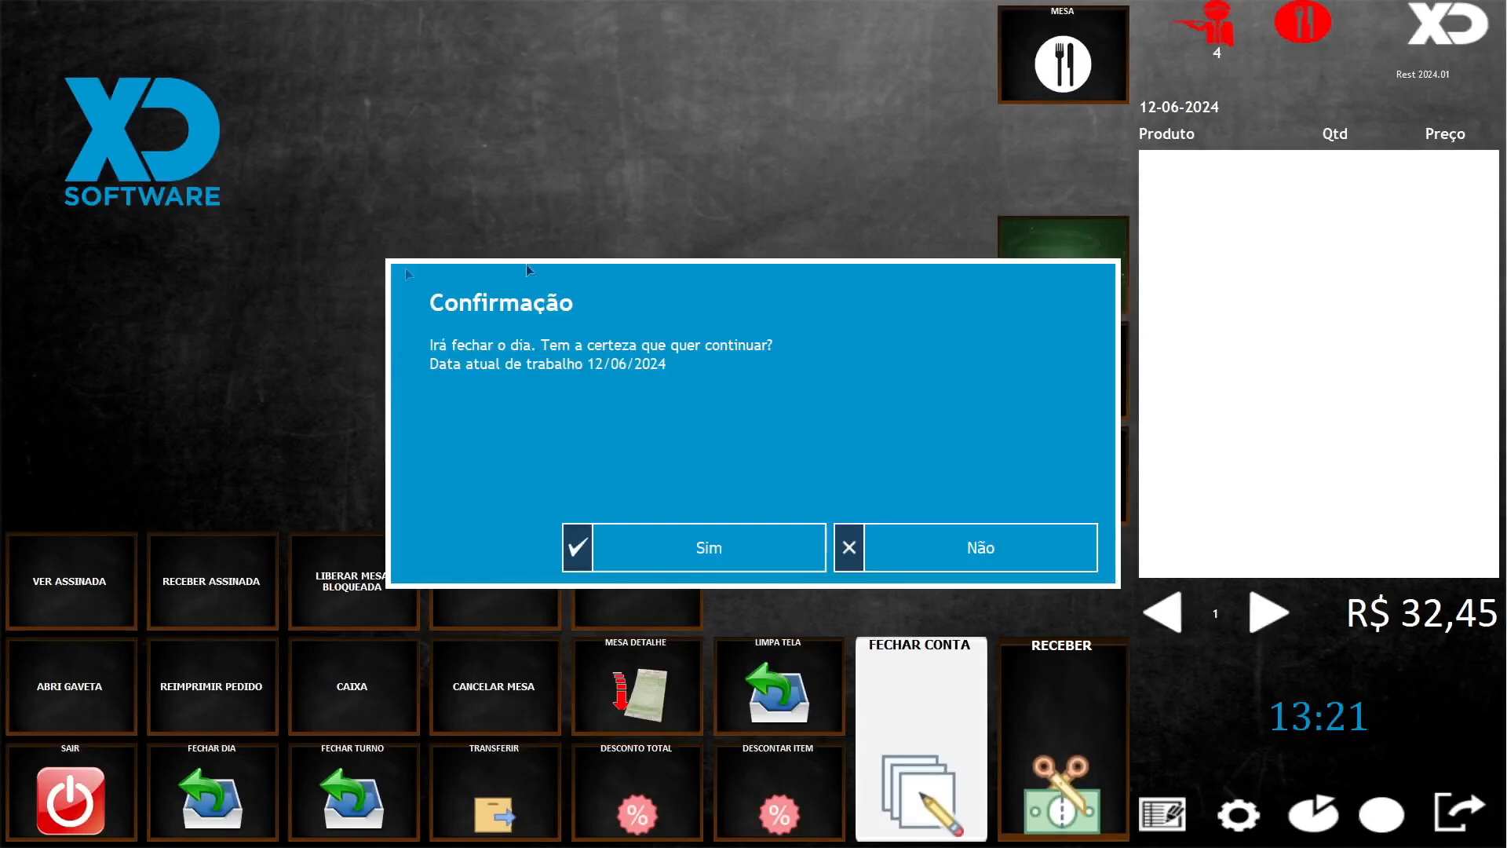
left_click(736, 540)
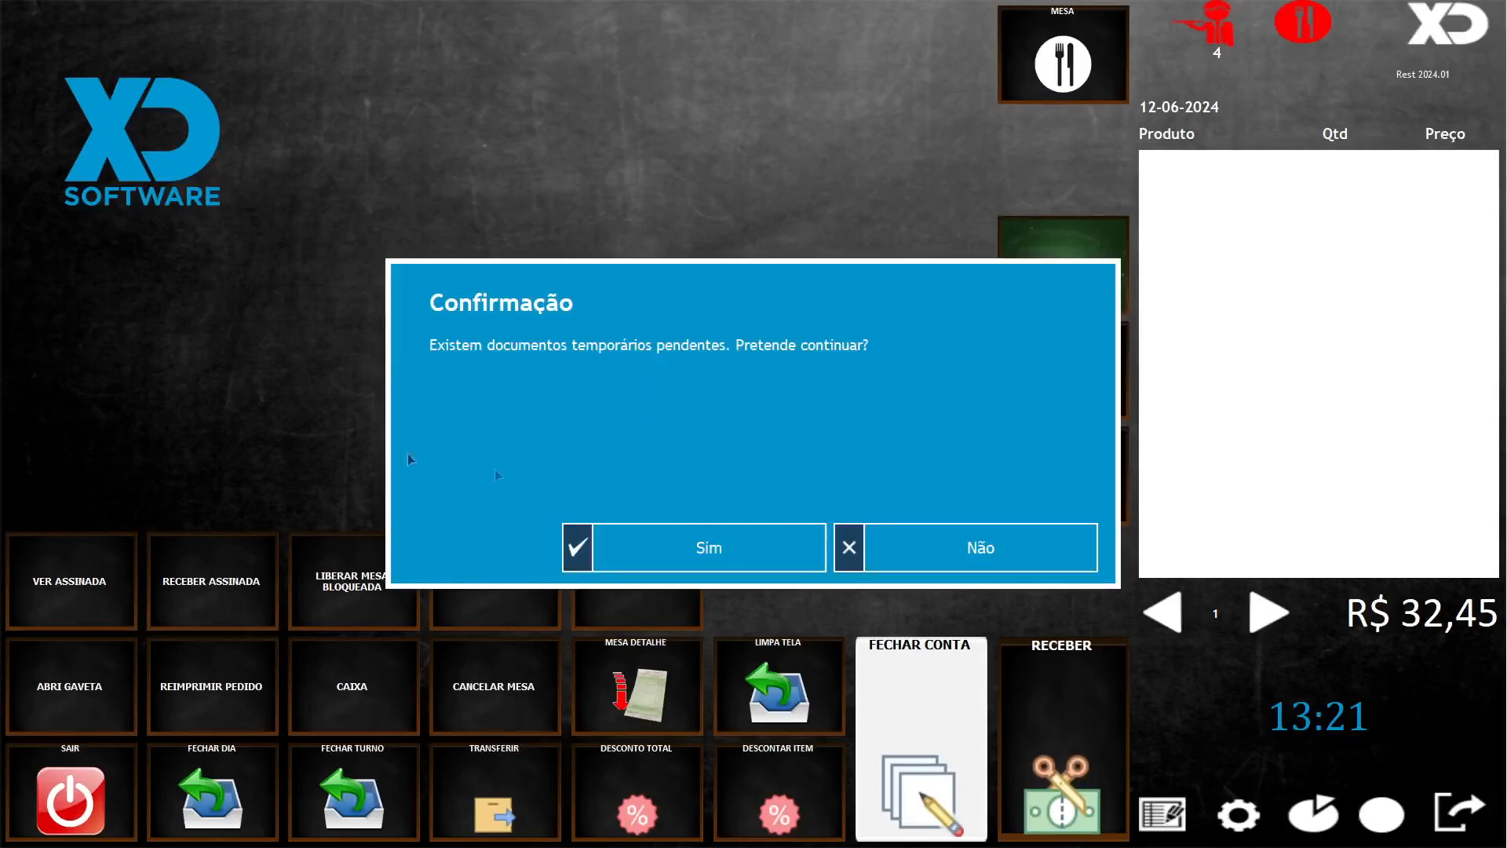
left_click(702, 541)
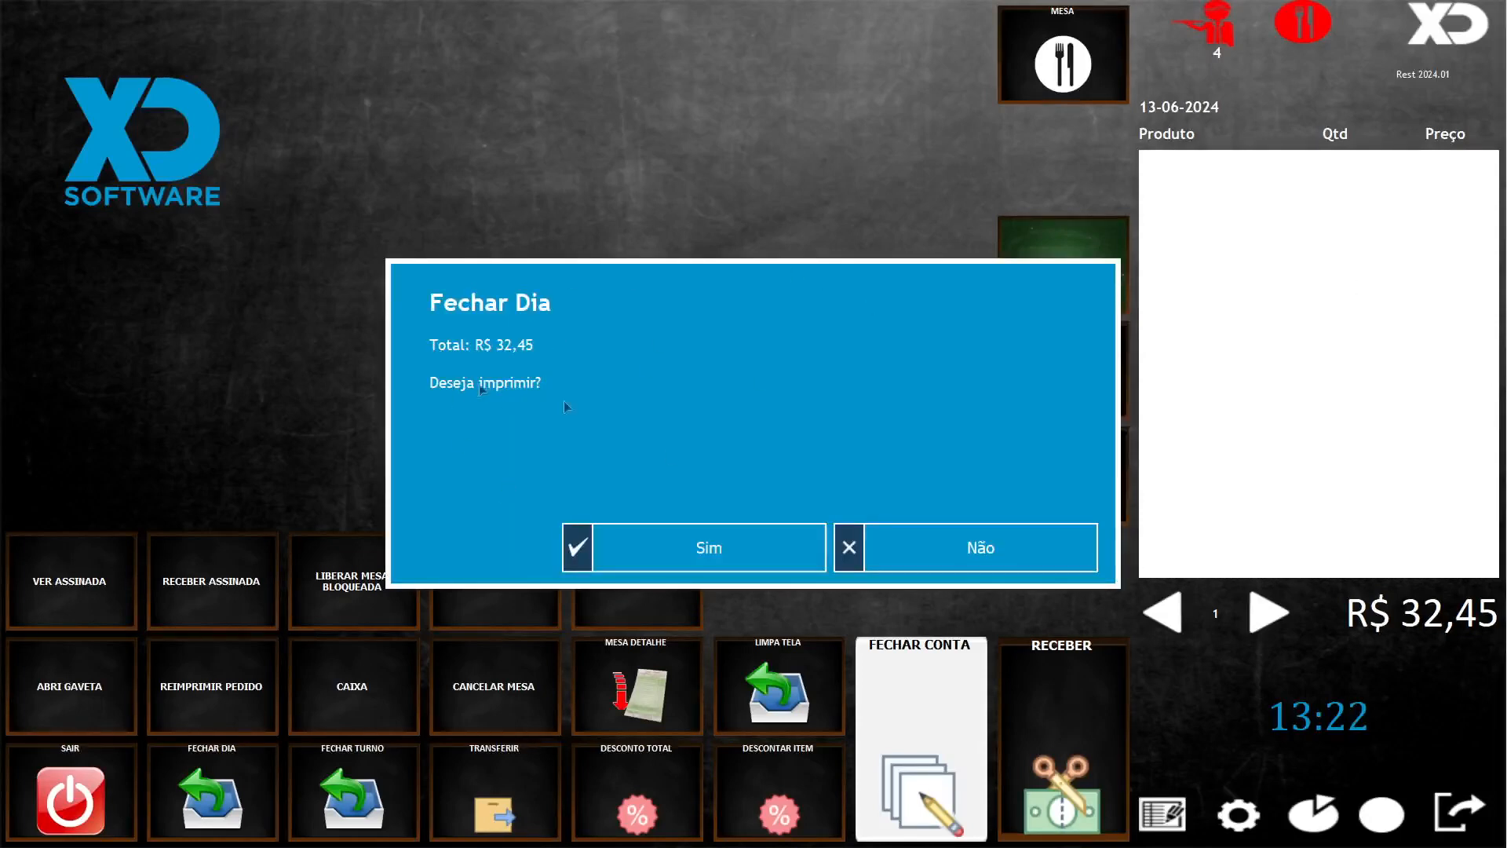
left_click(912, 550)
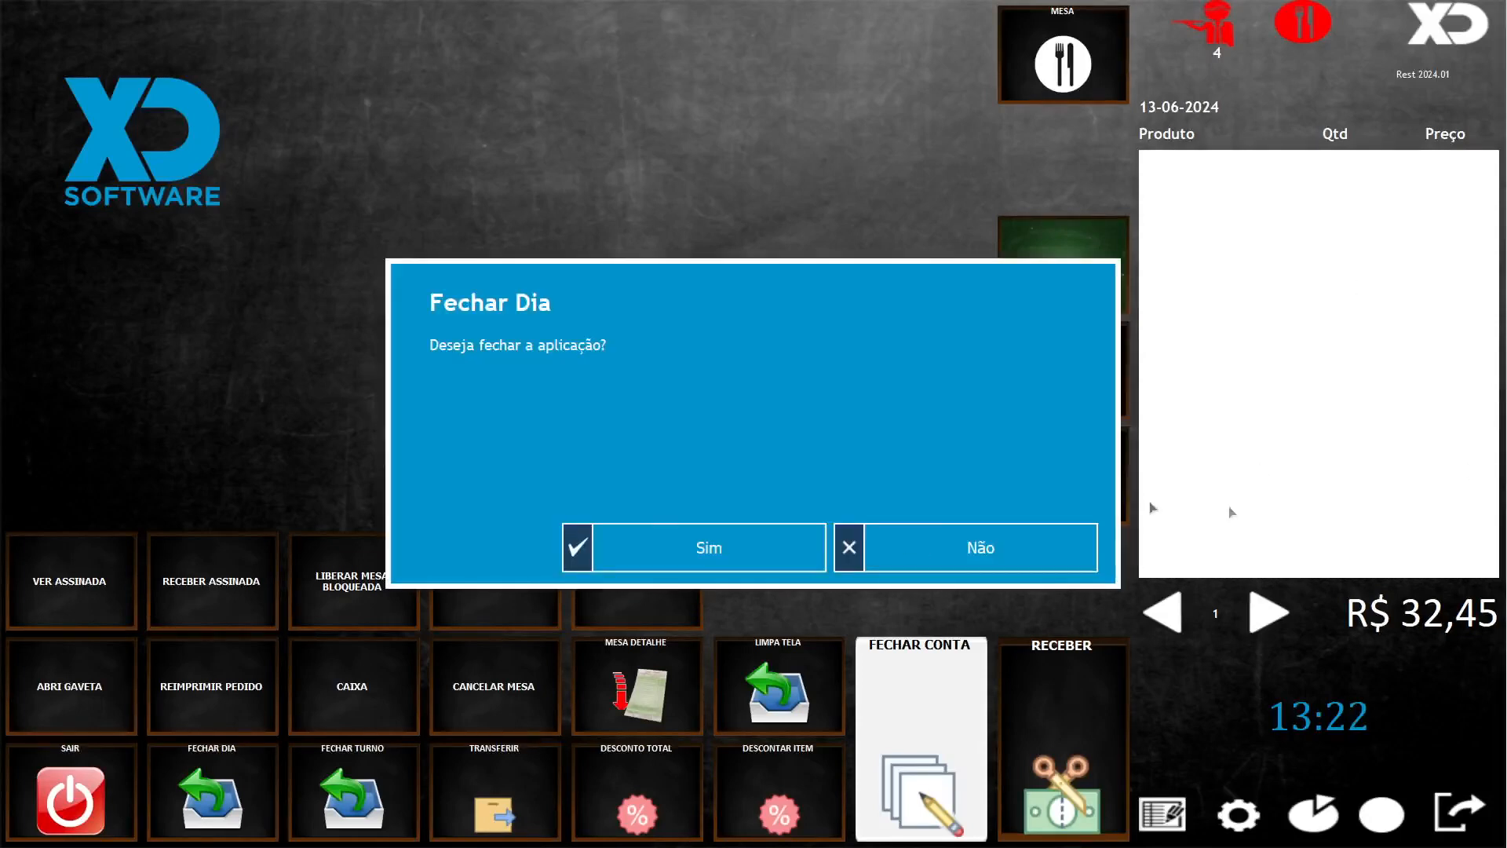
left_click(898, 549)
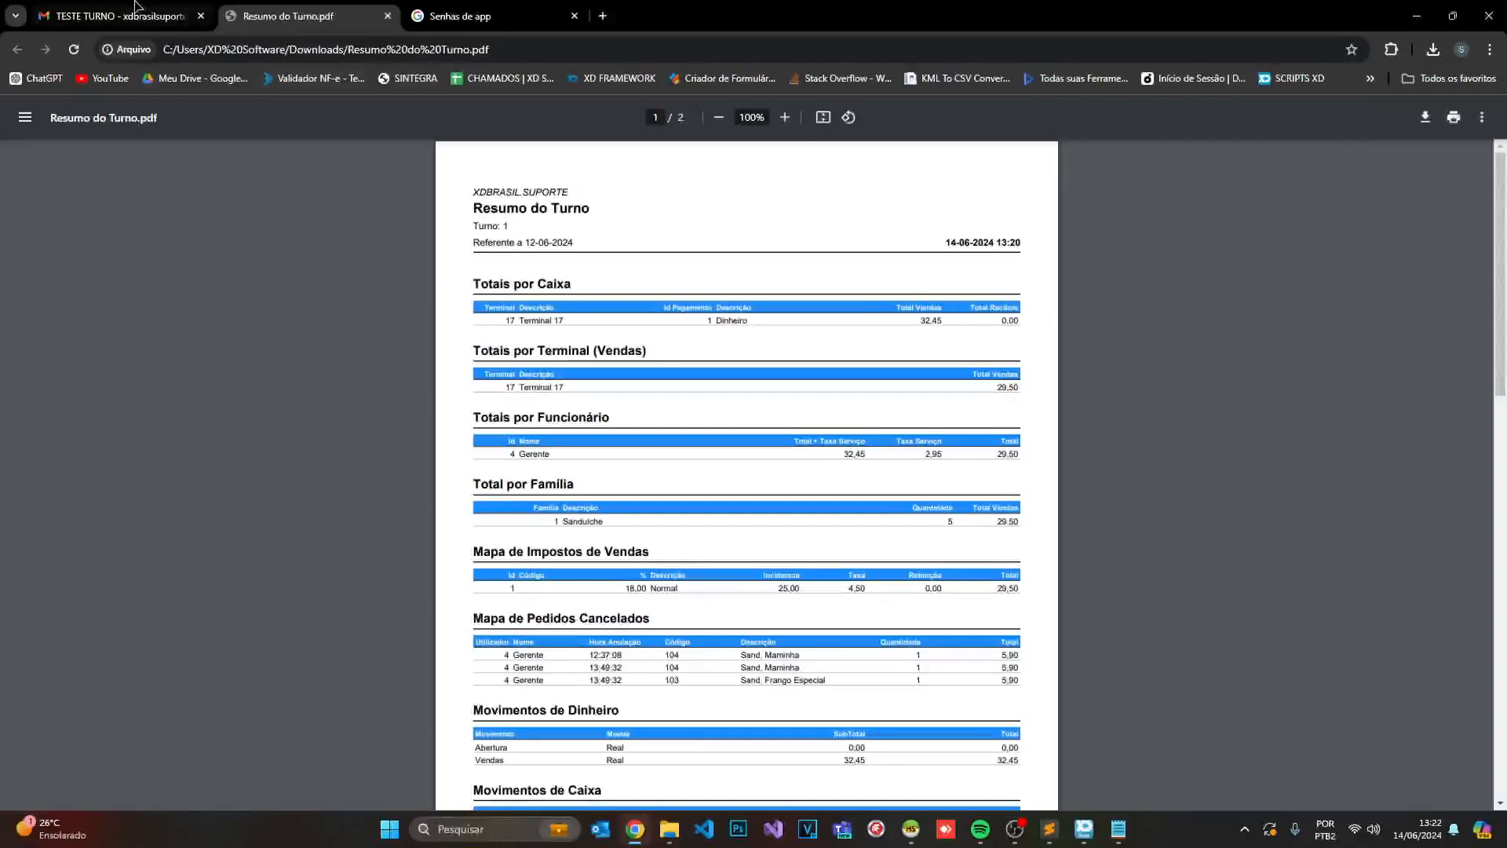
left_click(146, 24)
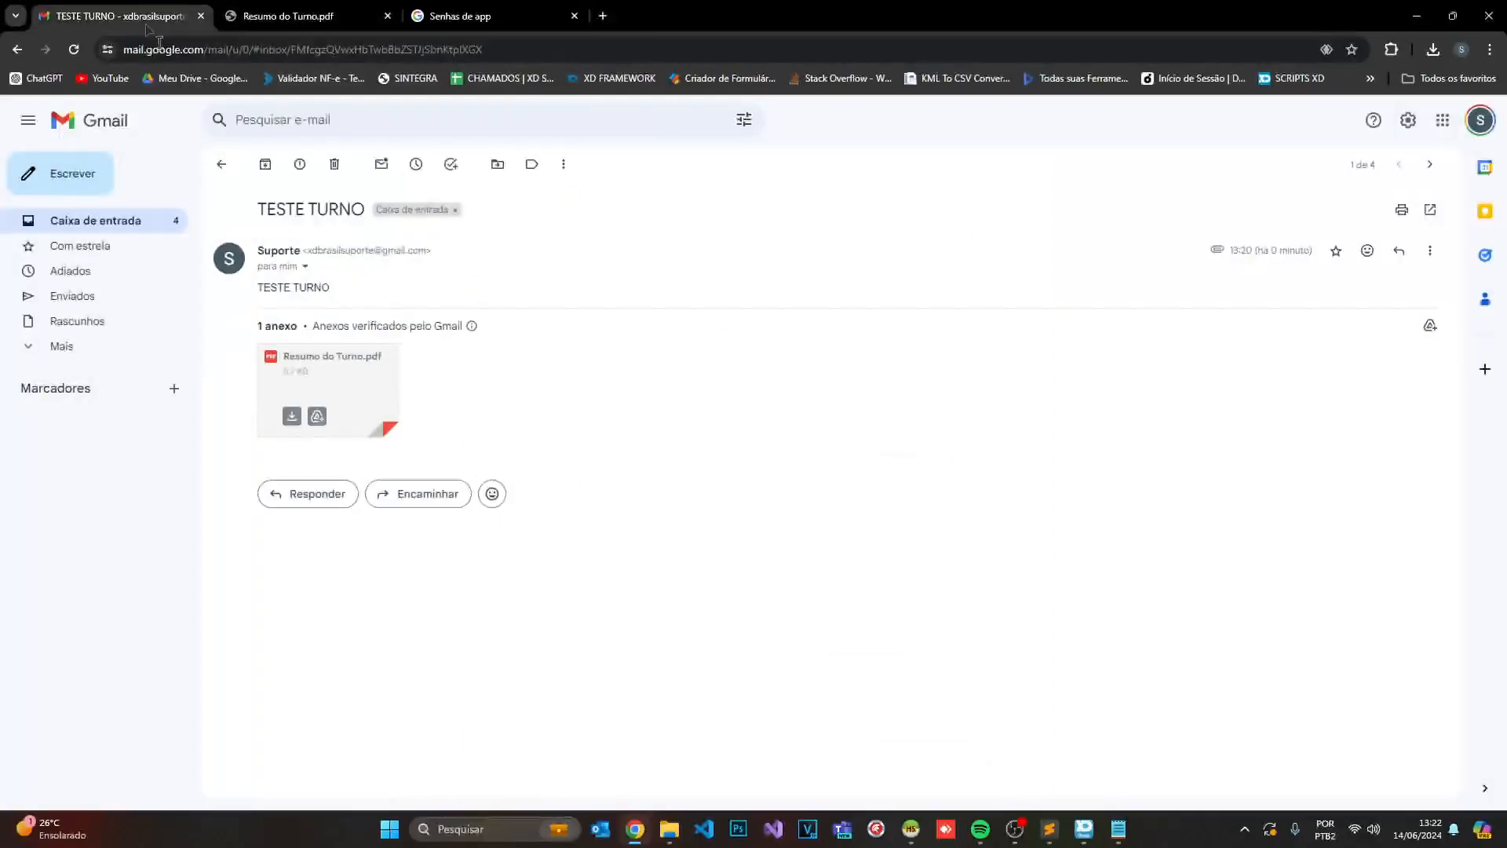
- Open the TESTE DIA email, save Resumo do Dia.pdf into Downloads, and open the saved file
left_click(16, 49)
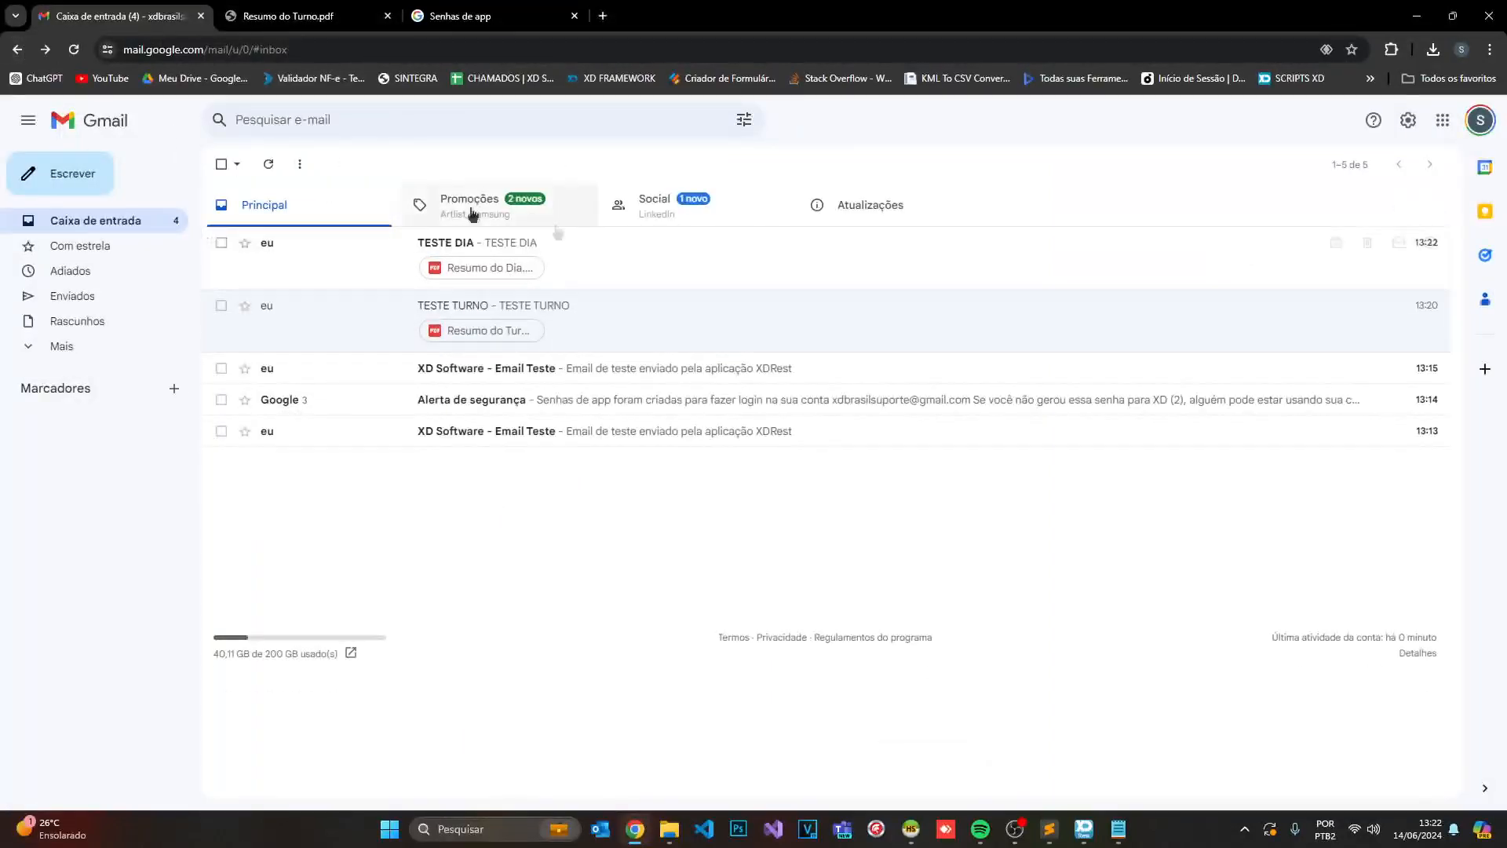
left_click(493, 250)
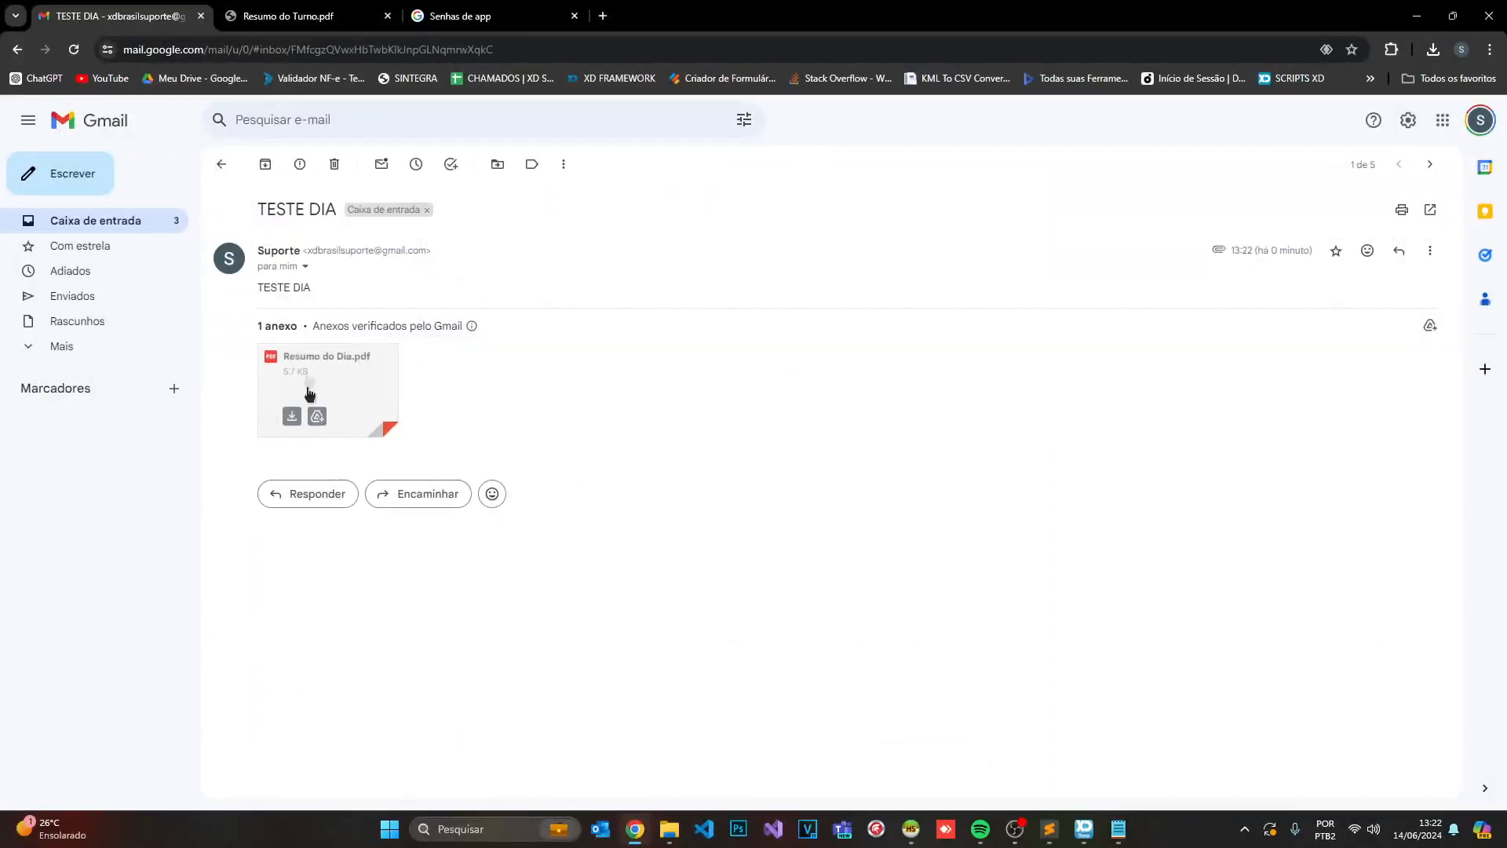
left_click(291, 416)
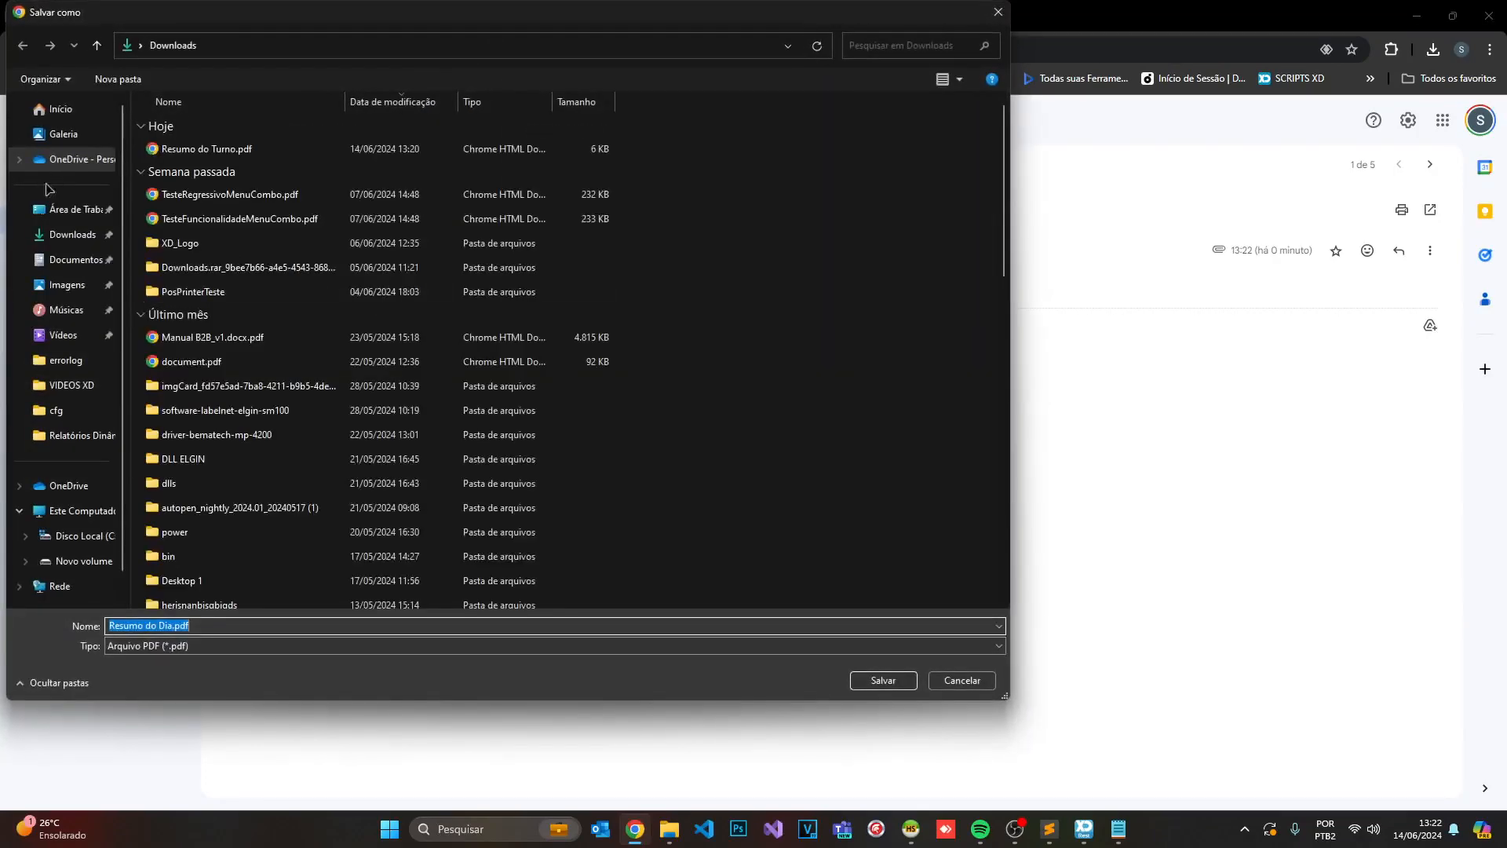
left_click(72, 209)
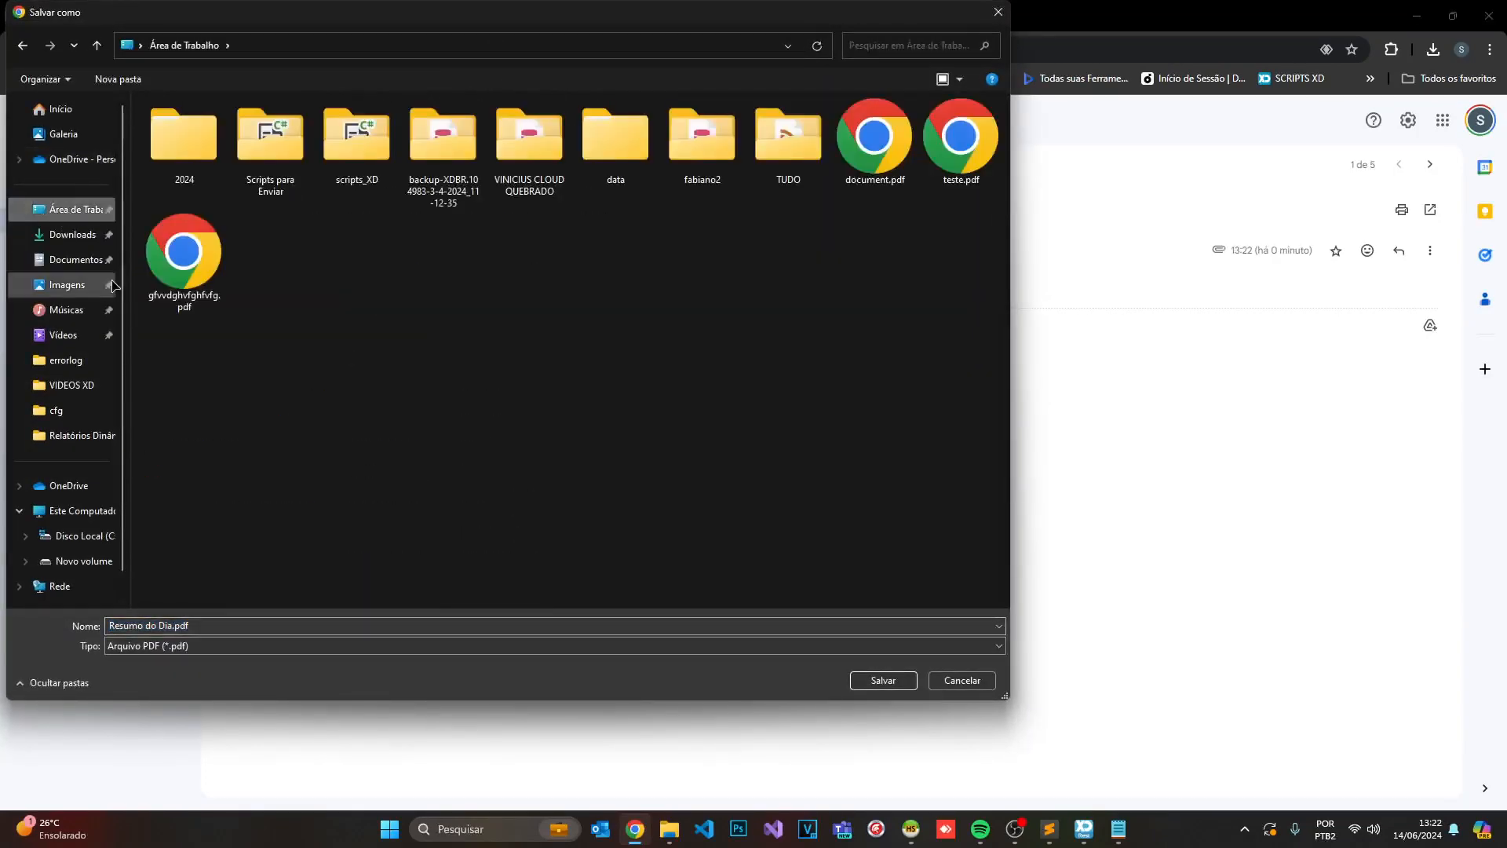
left_click(72, 234)
left_click(883, 680)
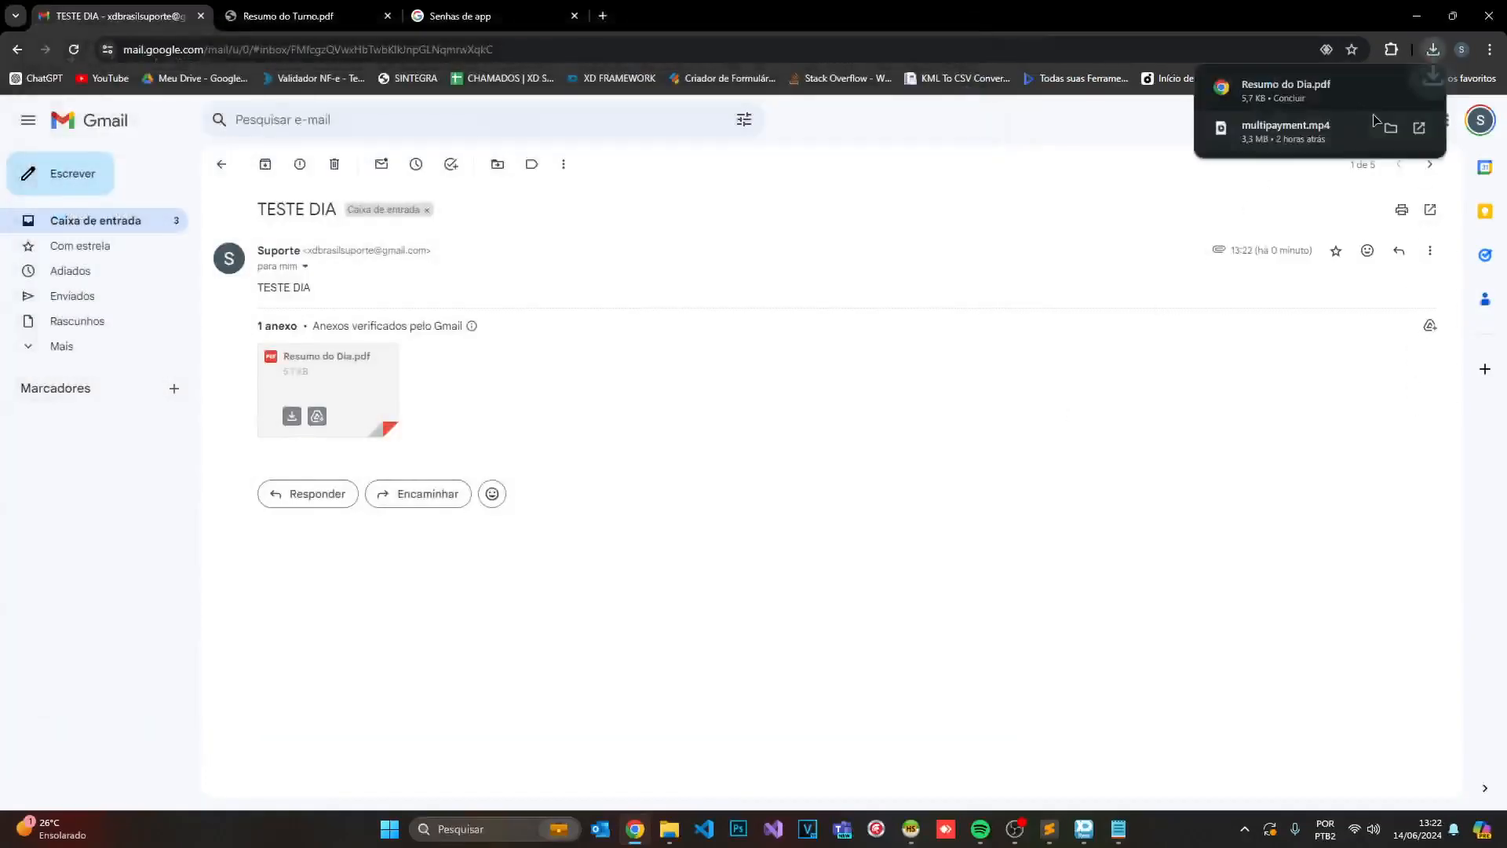
left_click(1287, 89)
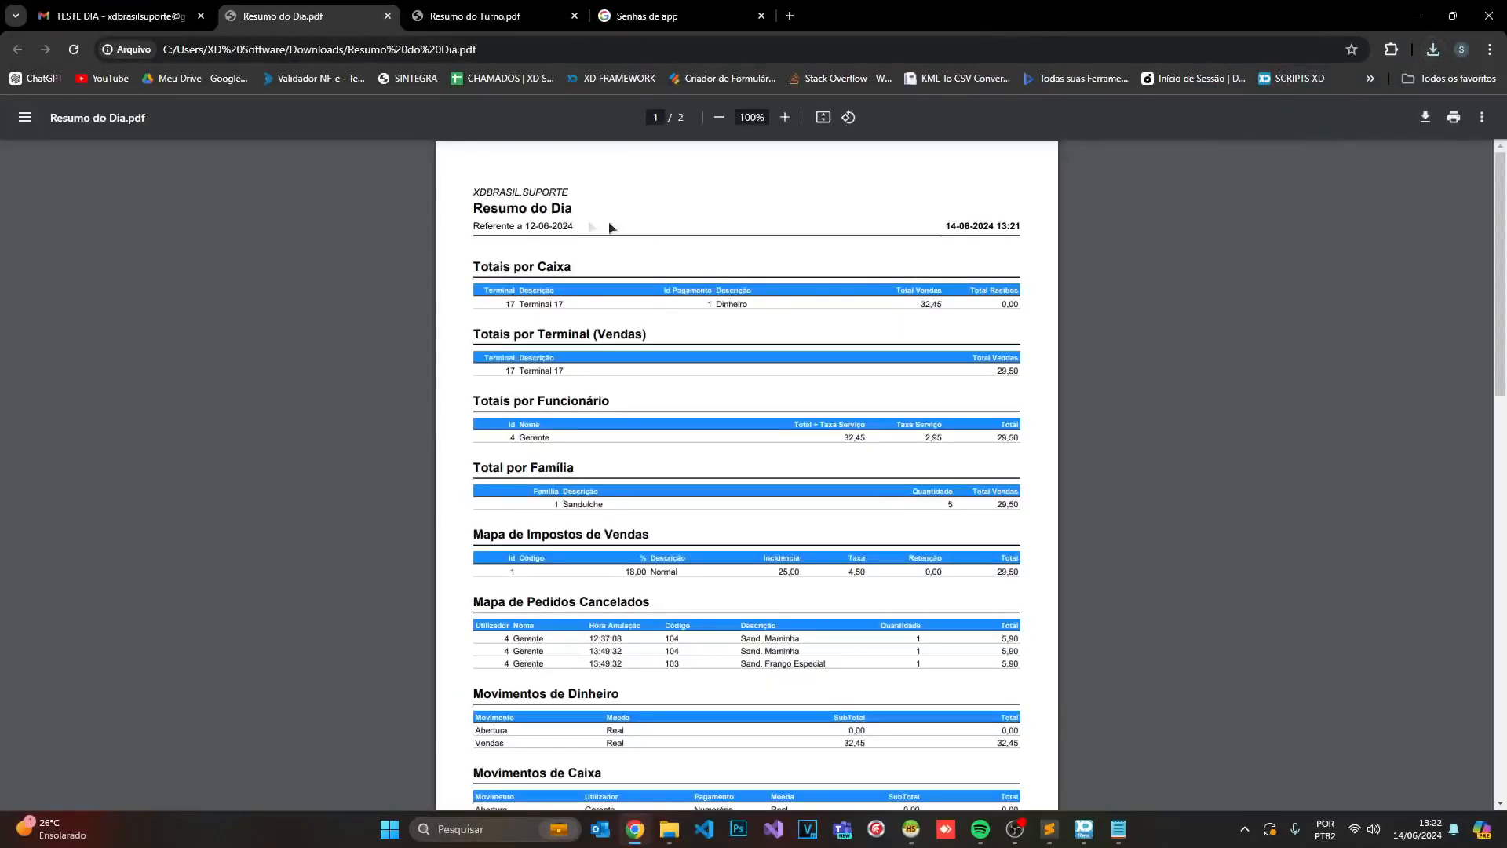
- Scroll through the Resumo do Dia PDF showing Total R$ 32,45, then minimise Chrome
scroll(549, 236, "down", 5)
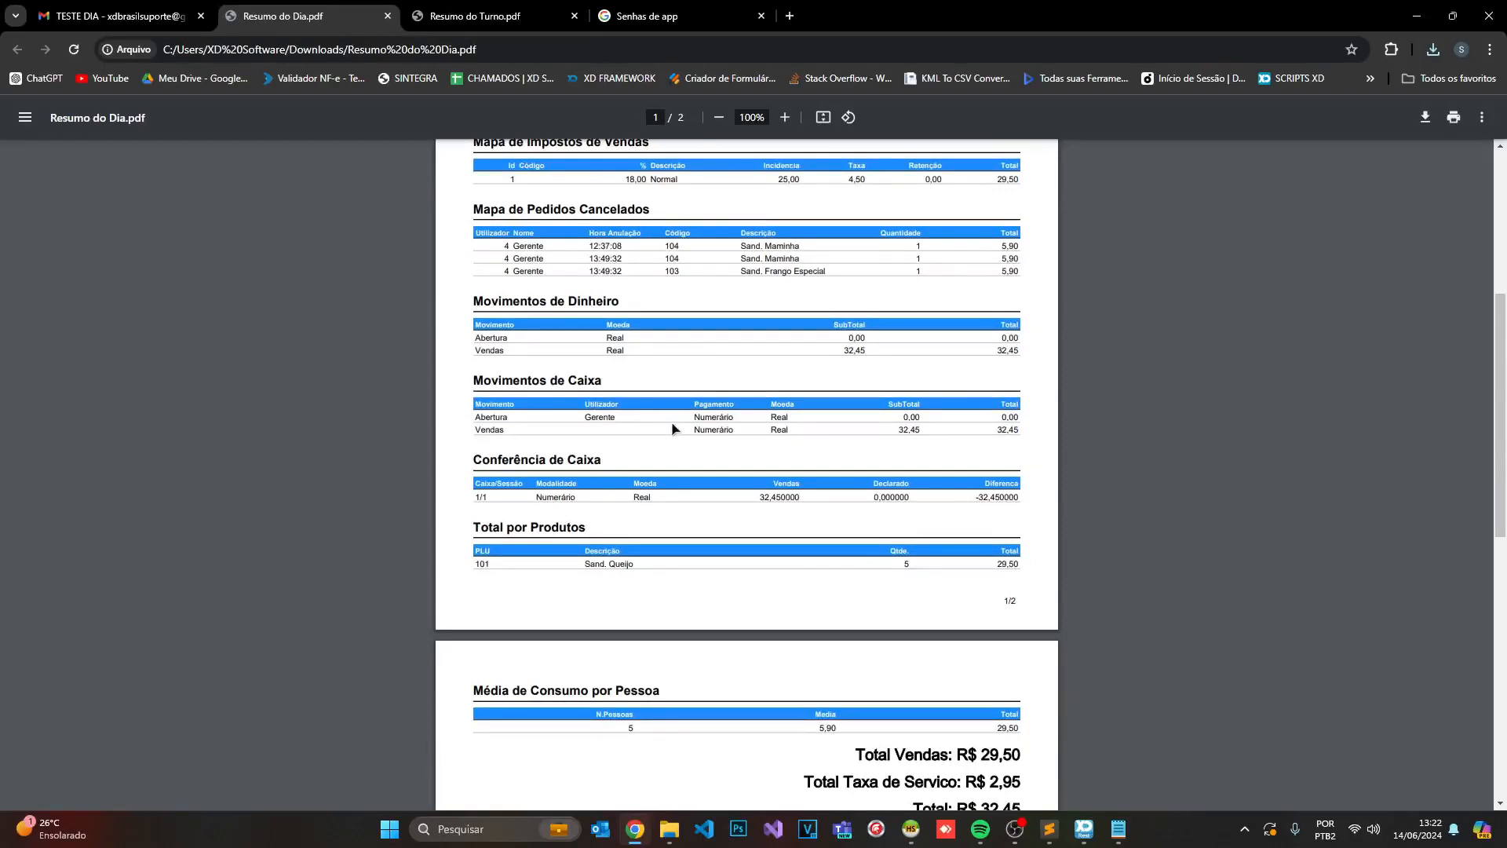
scroll(662, 461, "down", 1)
scroll(656, 351, "up", 2)
scroll(699, 542, "up", 4)
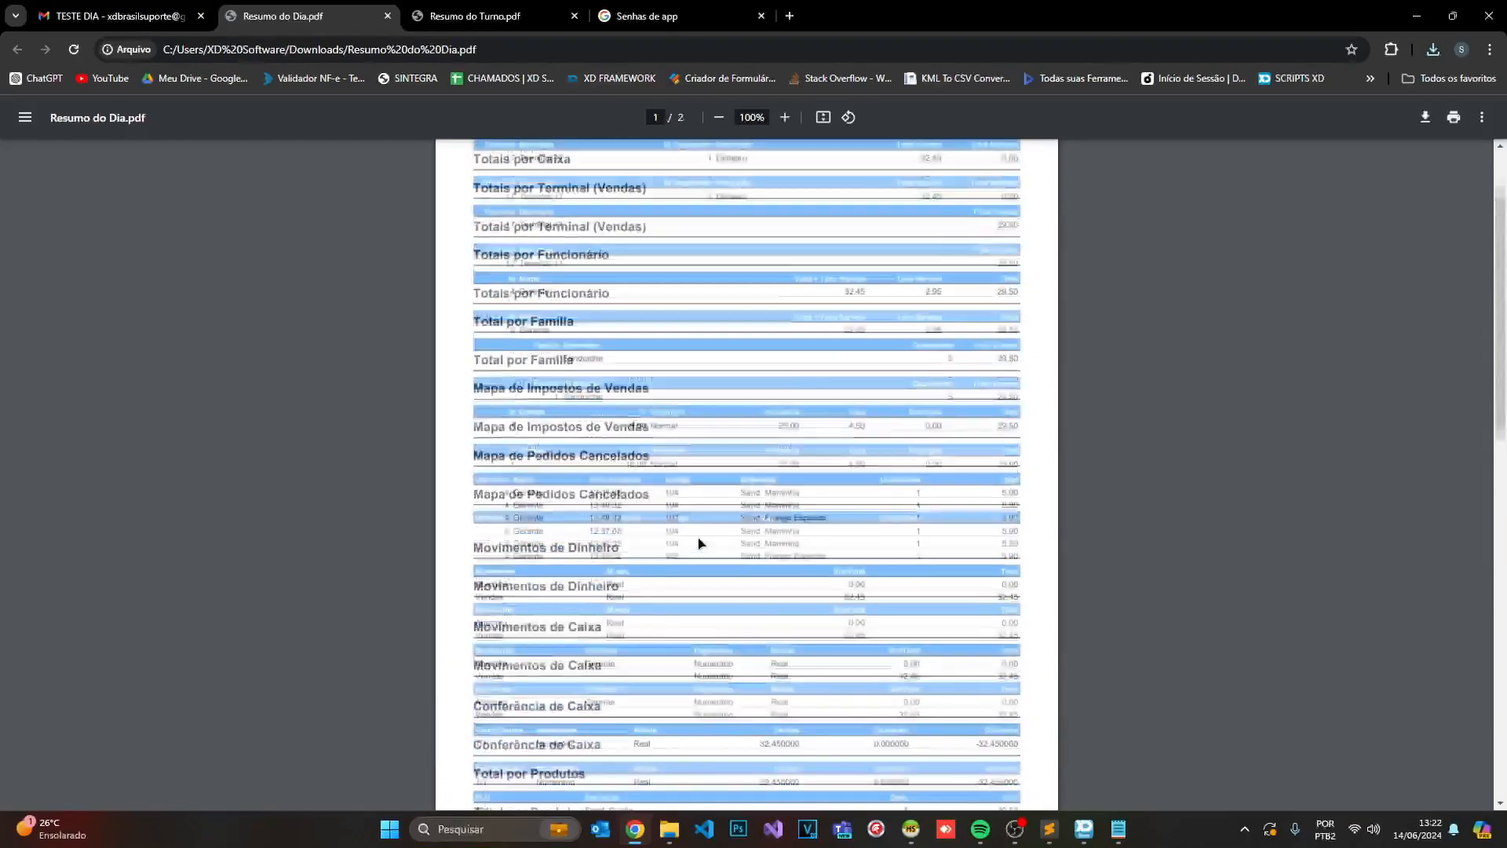
left_click(1417, 16)
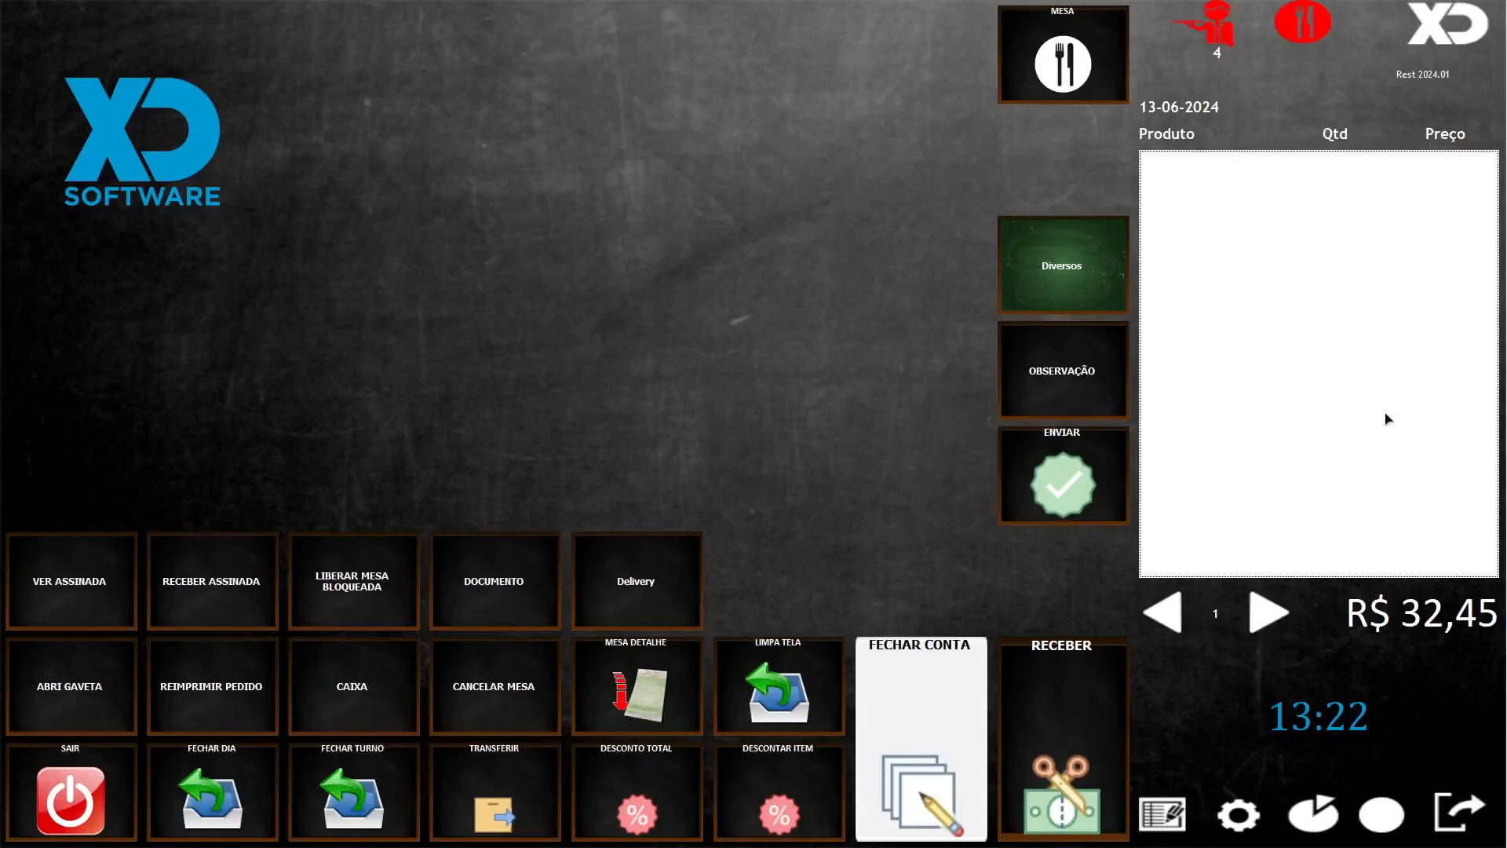
- Open the NFCe statement with br_extrato, select all five notes, and send their XMLs to the accountant
type("br")
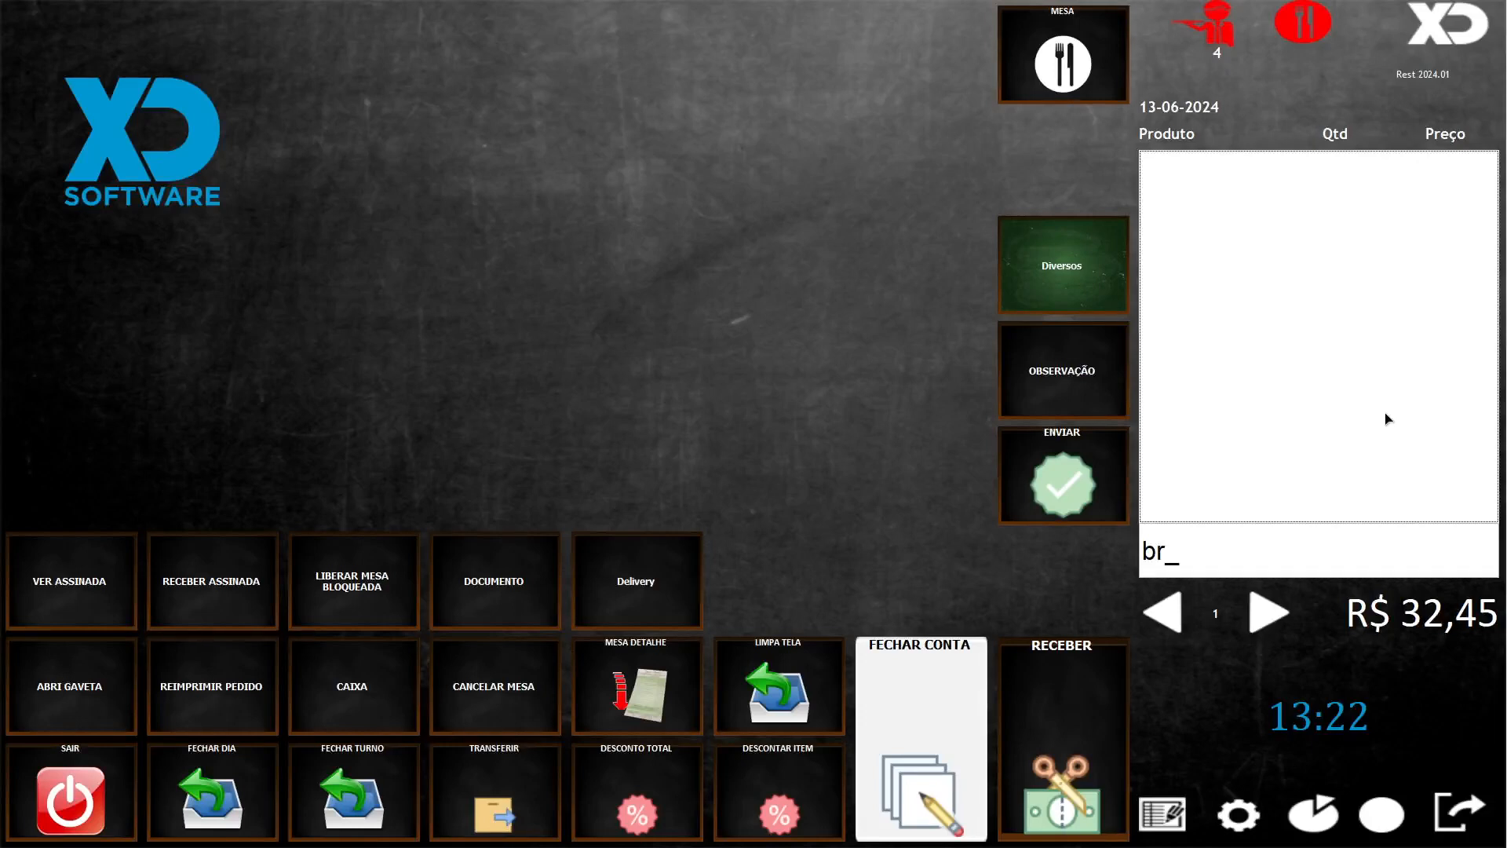
type("_extrato")
key("Return")
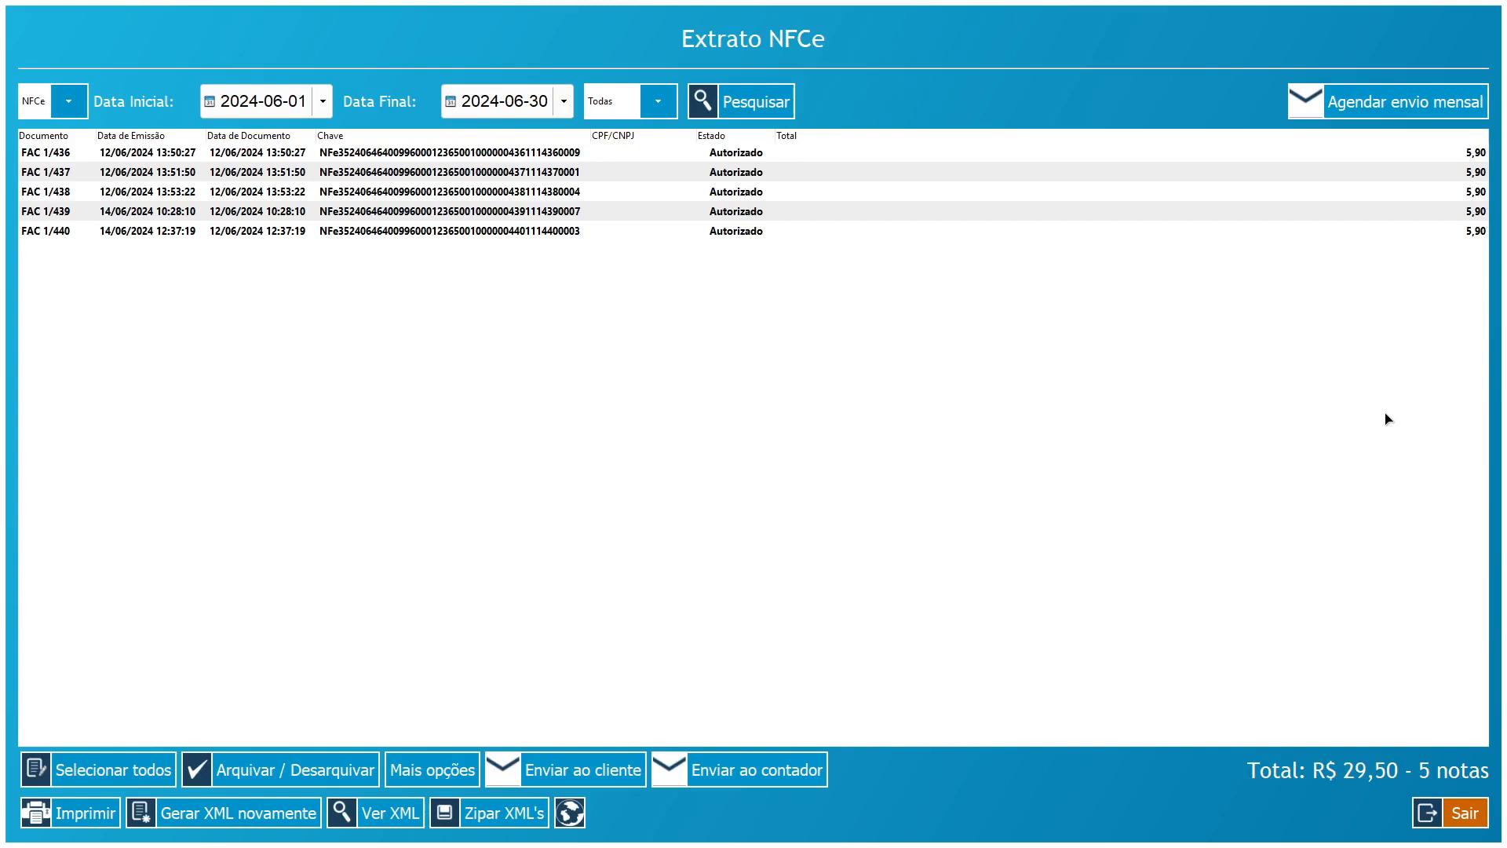
left_click(341, 233)
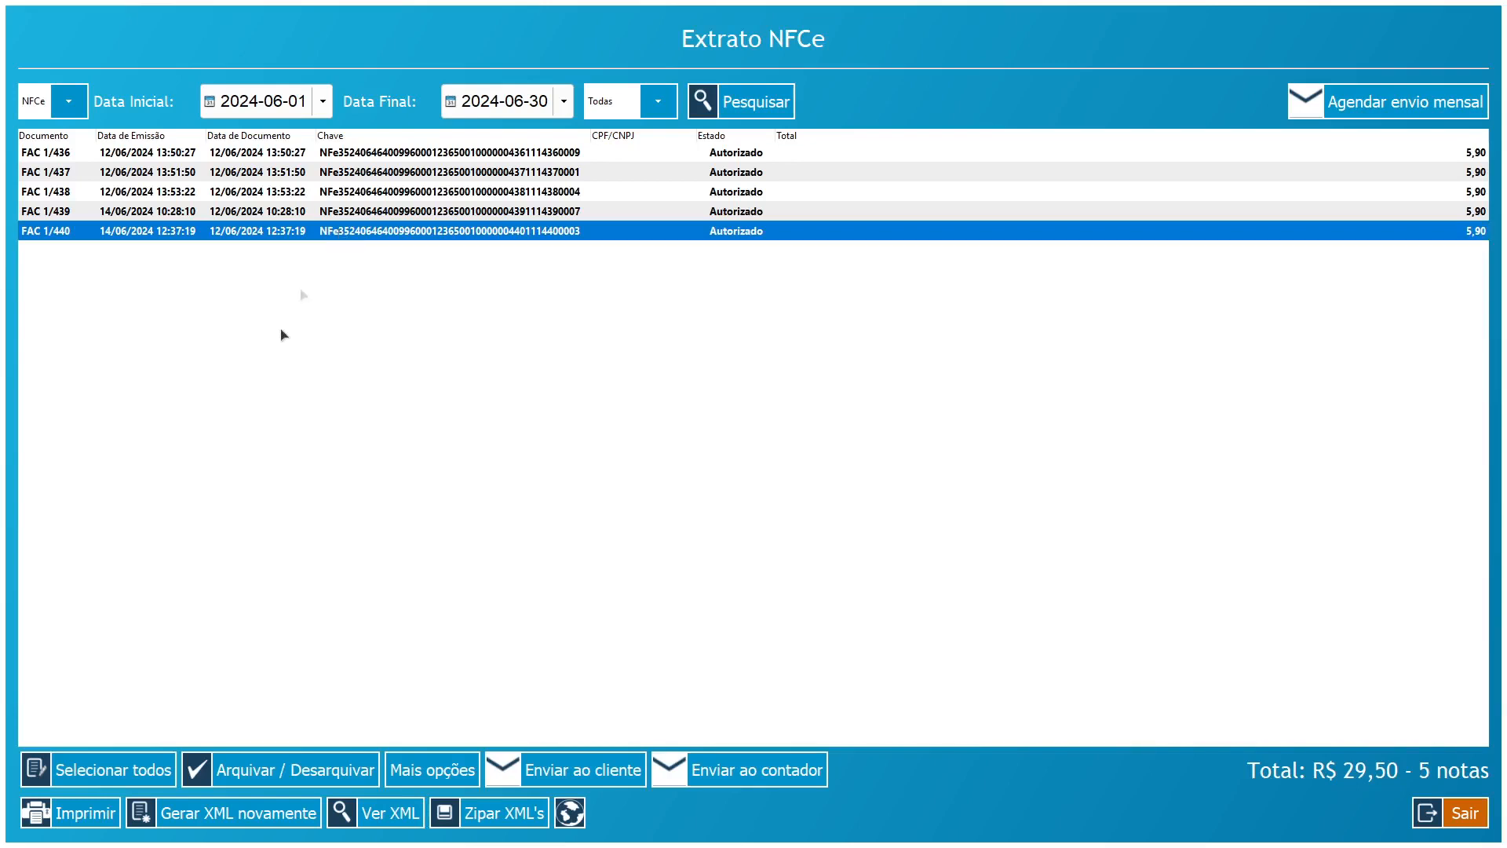
left_click(65, 771)
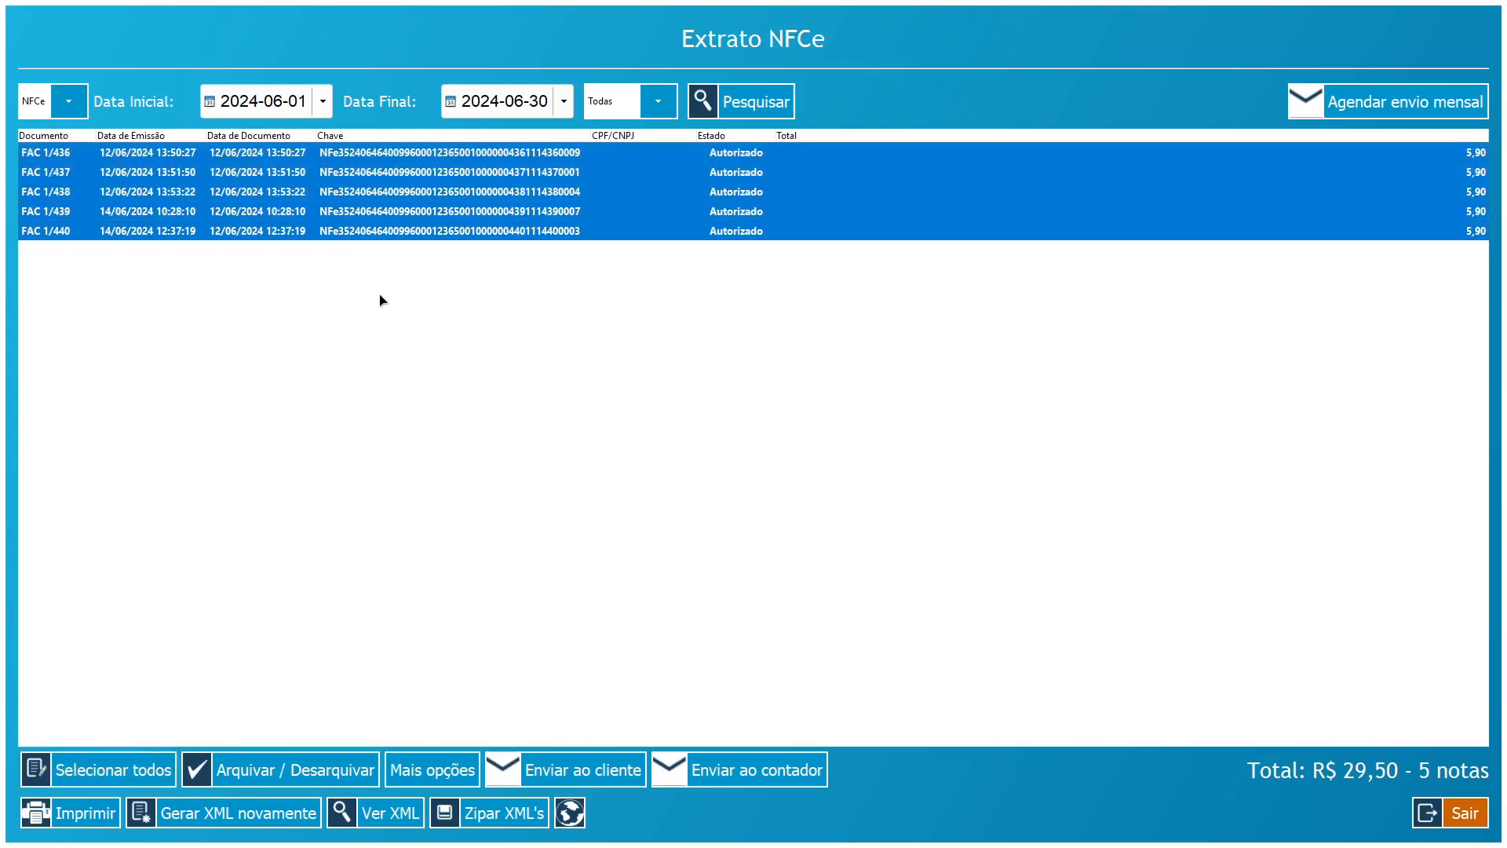
left_click(543, 234)
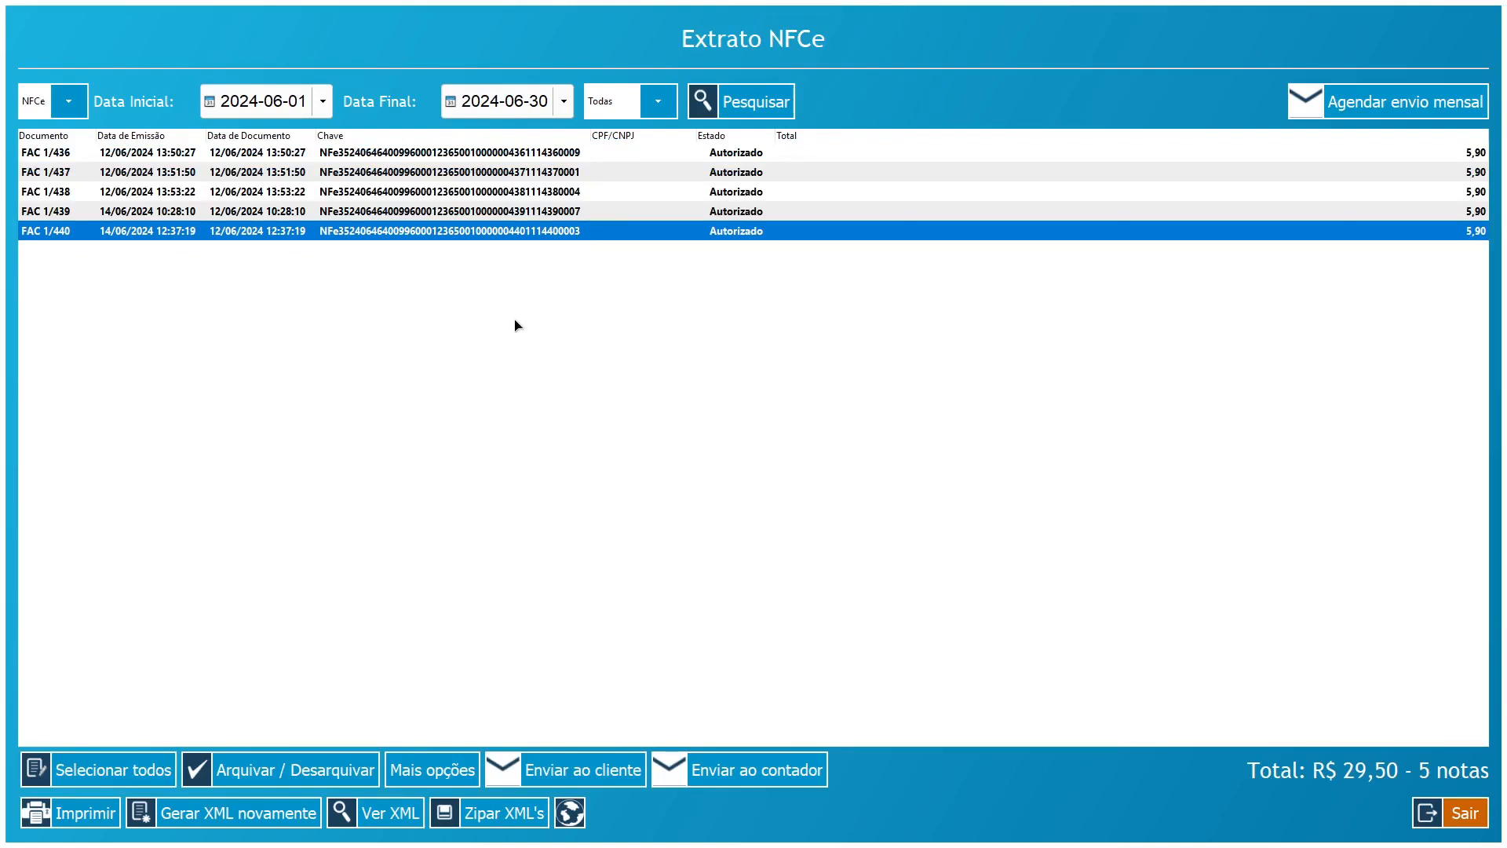
key("ctrl+a")
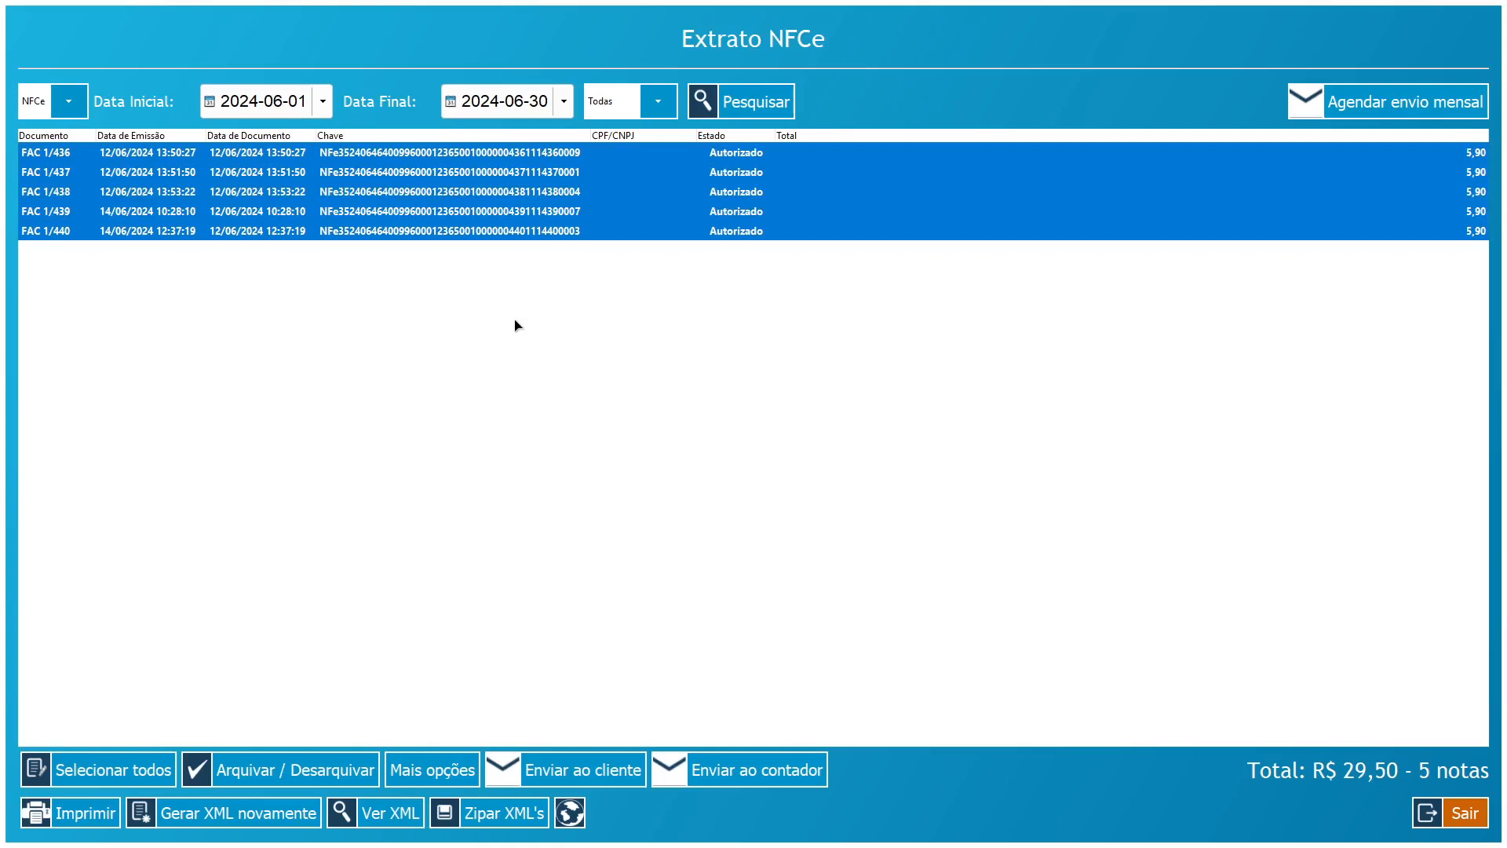
left_click(565, 216)
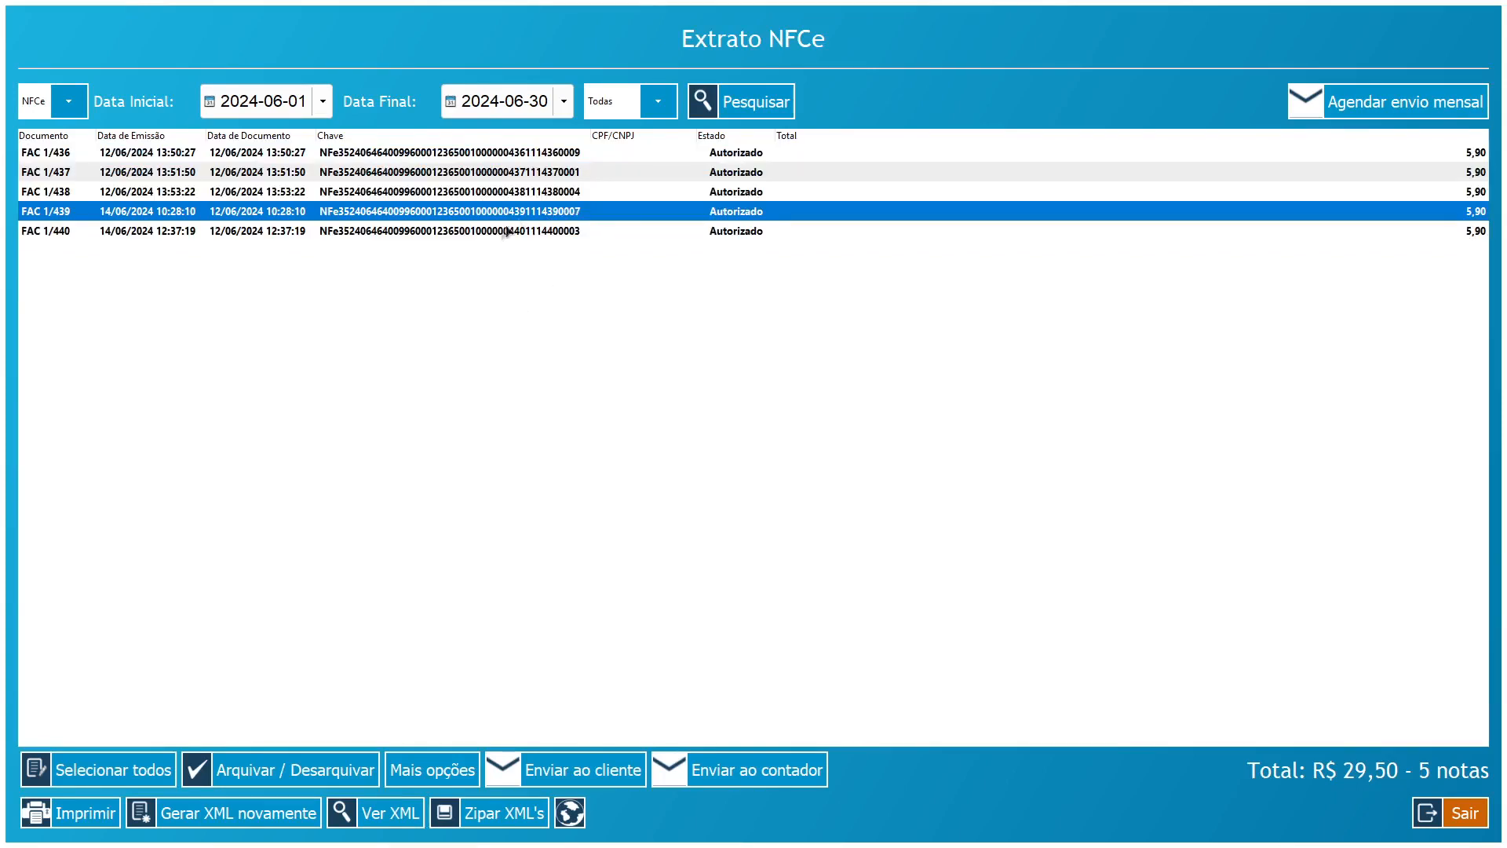
left_click(502, 231)
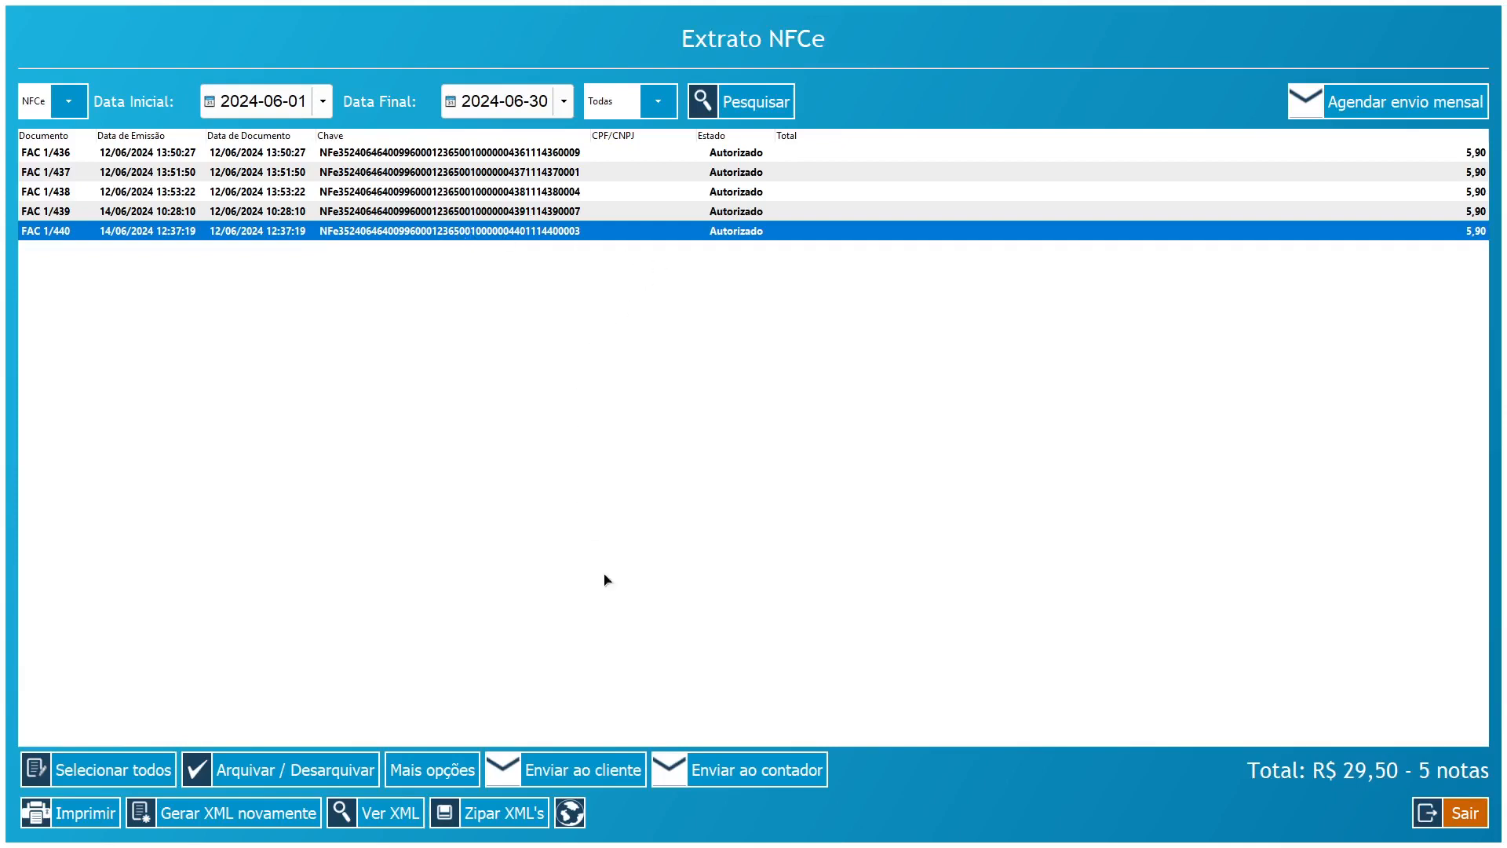
left_click(727, 767)
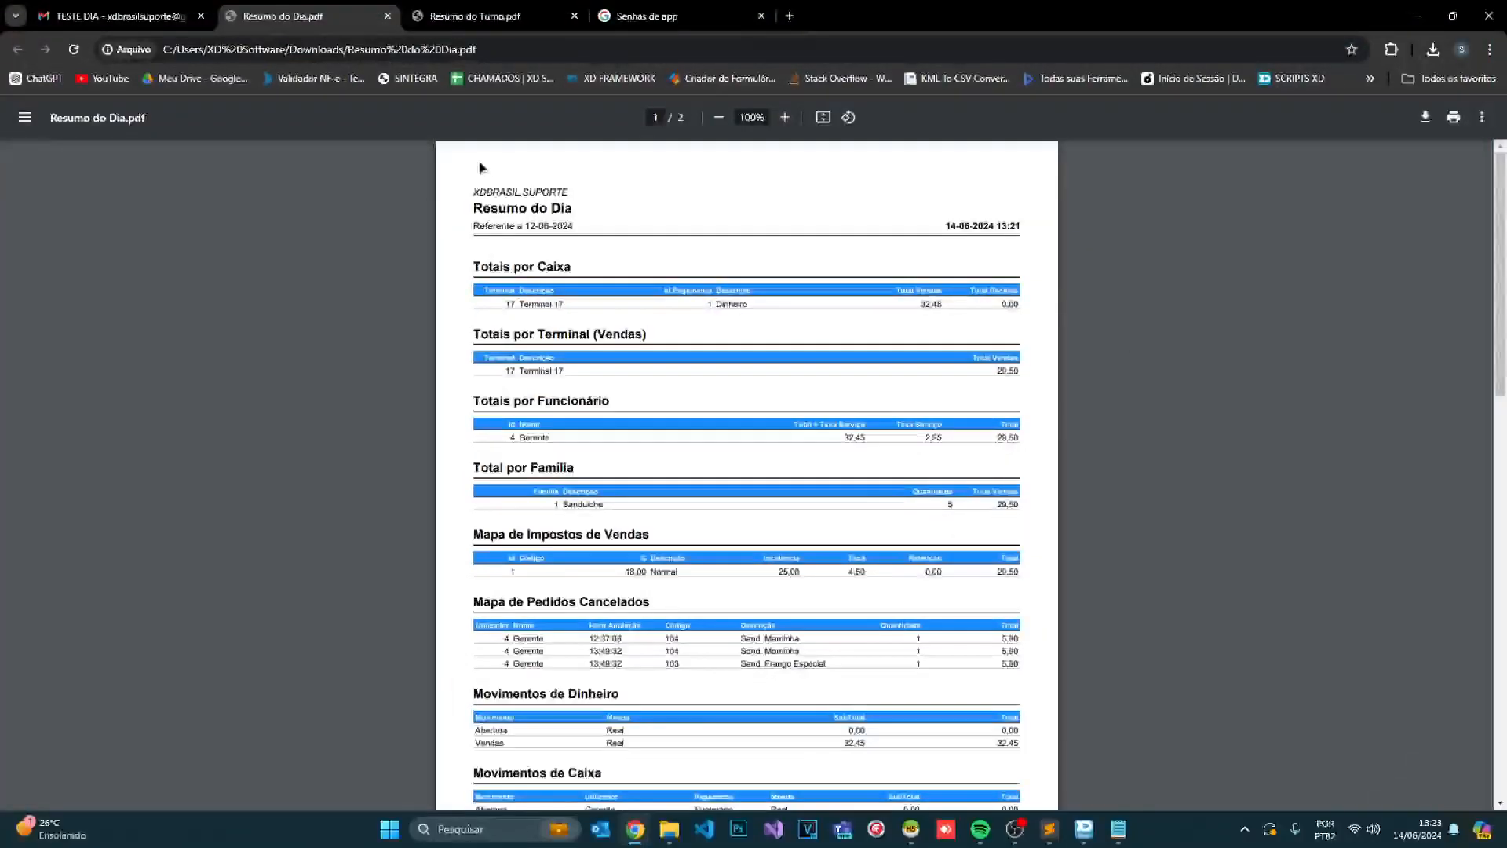
- Open TESTE ENVIO PARA CONTABILIDADE, save its 6.2024-6.2024.zip to Downloads, and open the archive
left_click(51, 15)
left_click(16, 49)
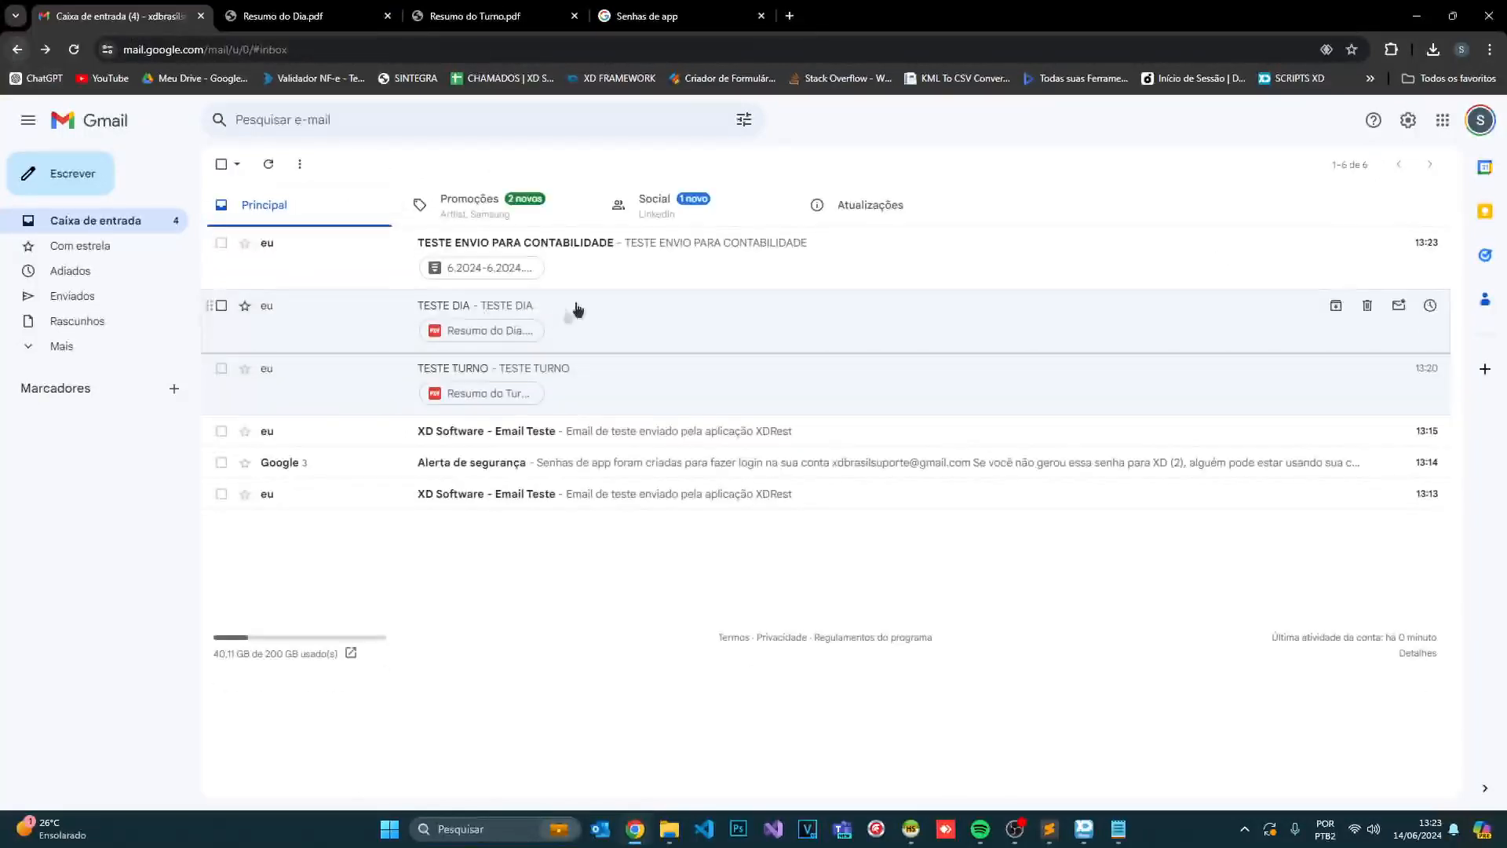
left_click(586, 260)
mouse_move(291, 416)
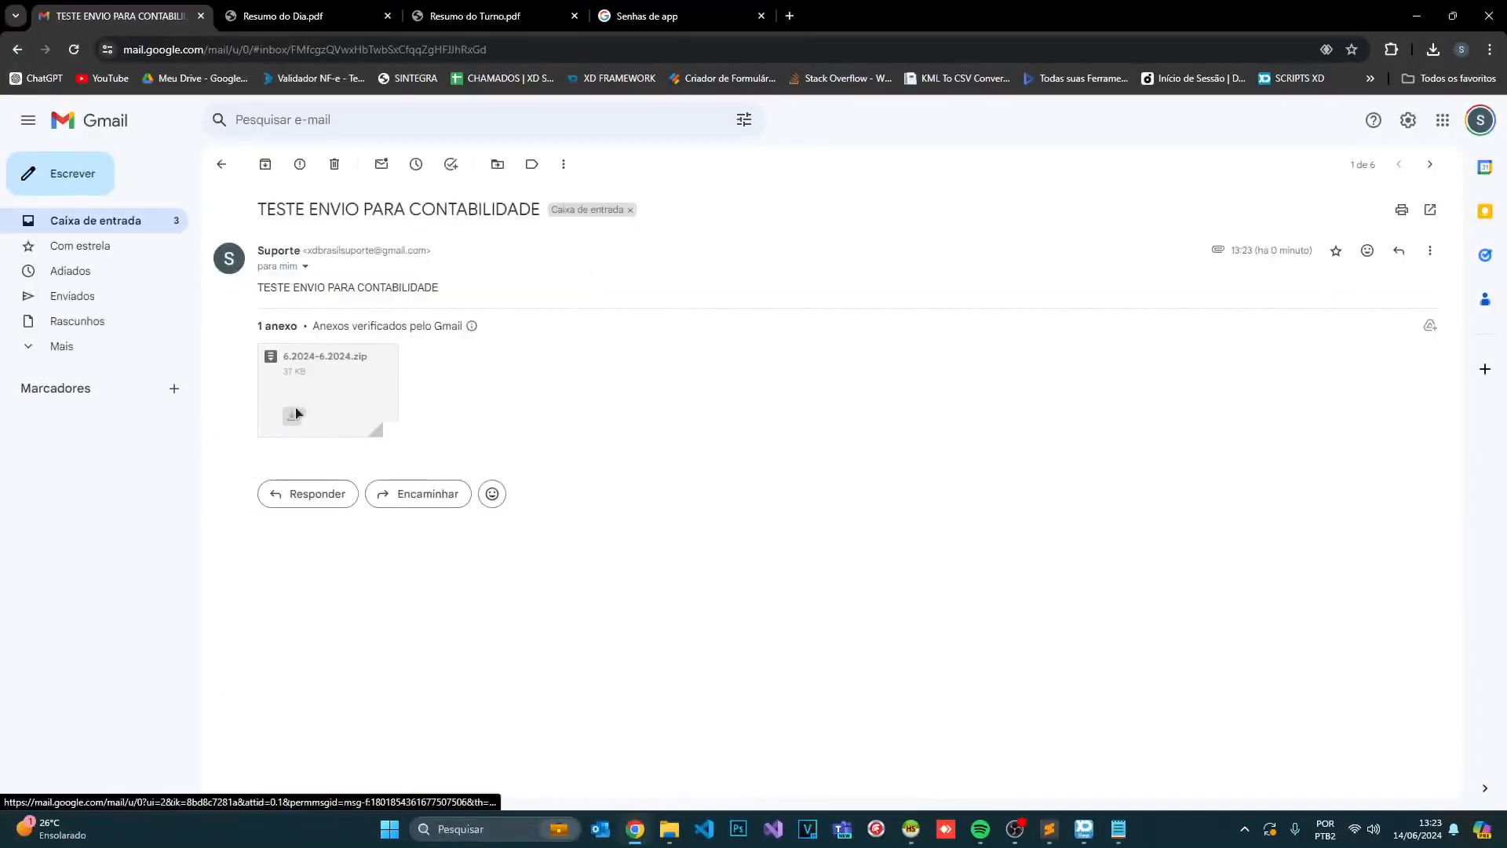
left_click(290, 416)
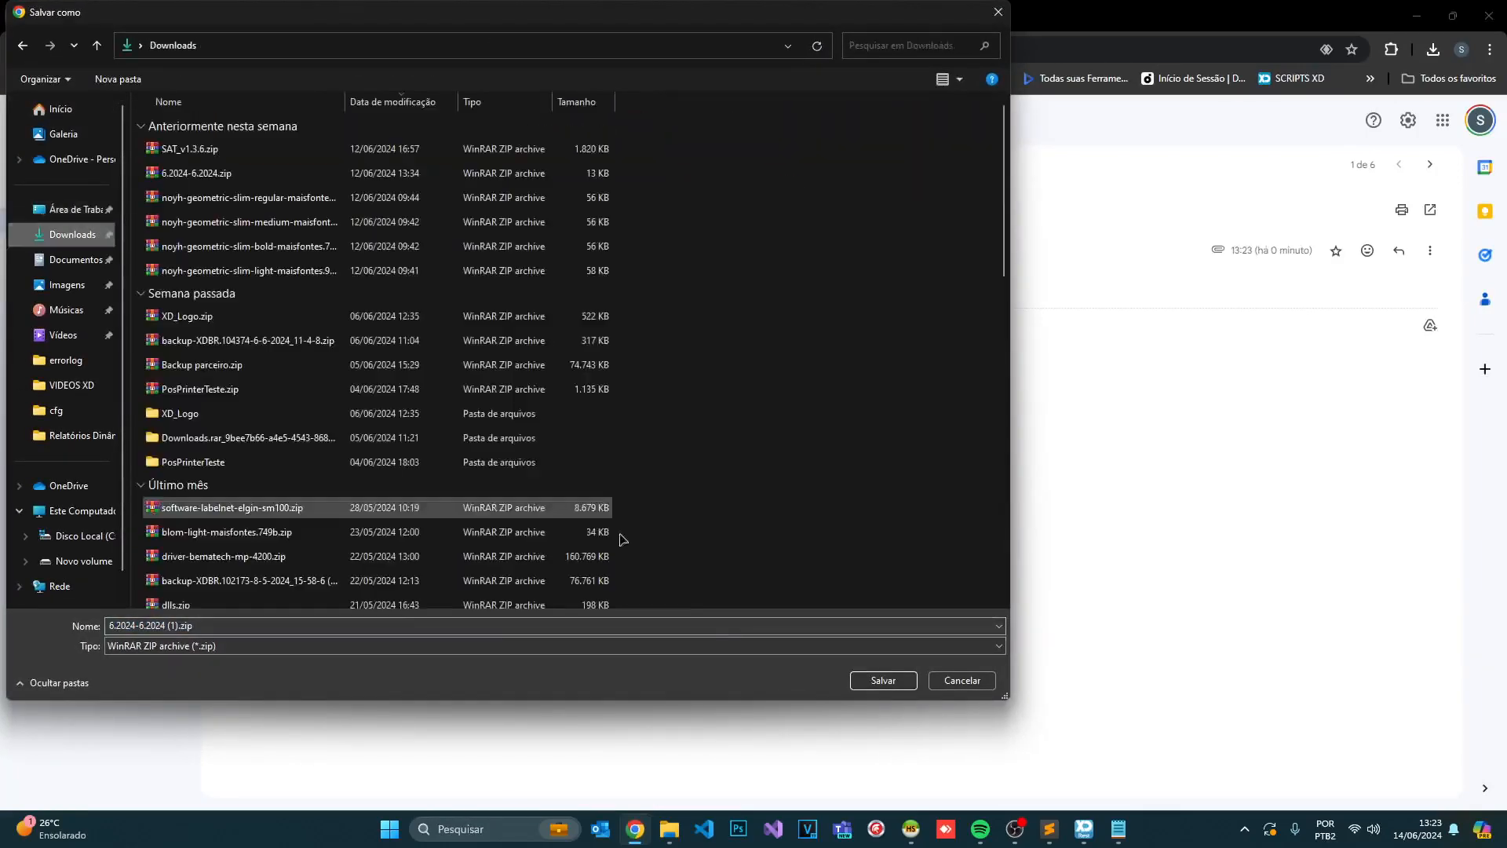
left_click(857, 680)
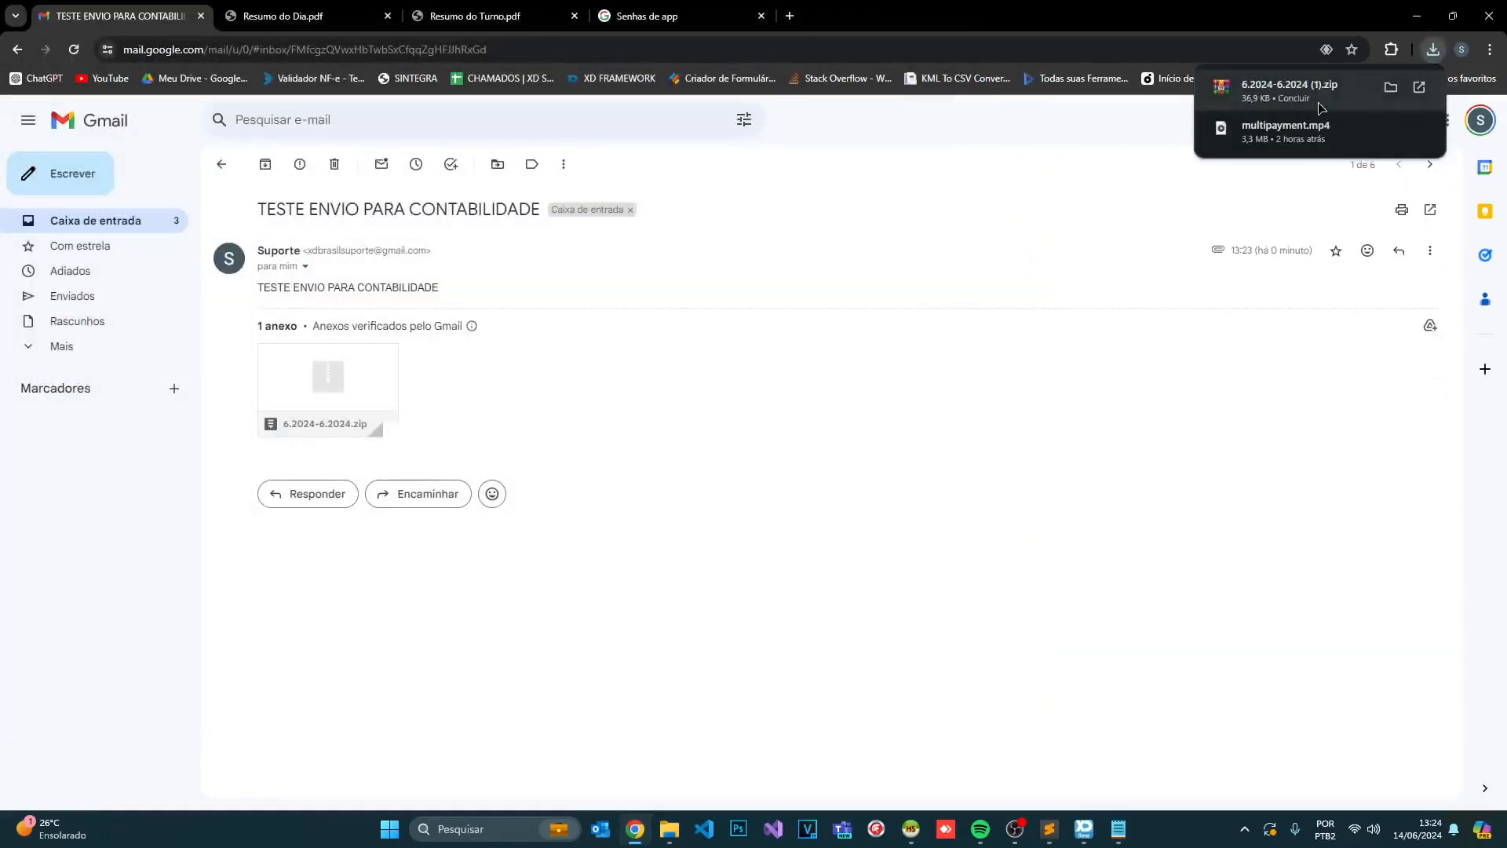
left_click(1319, 98)
- Browse the zip to NFCe\2024\6\Processadas, look over its 8 XML files, then close WinRAR
double_click(31, 149)
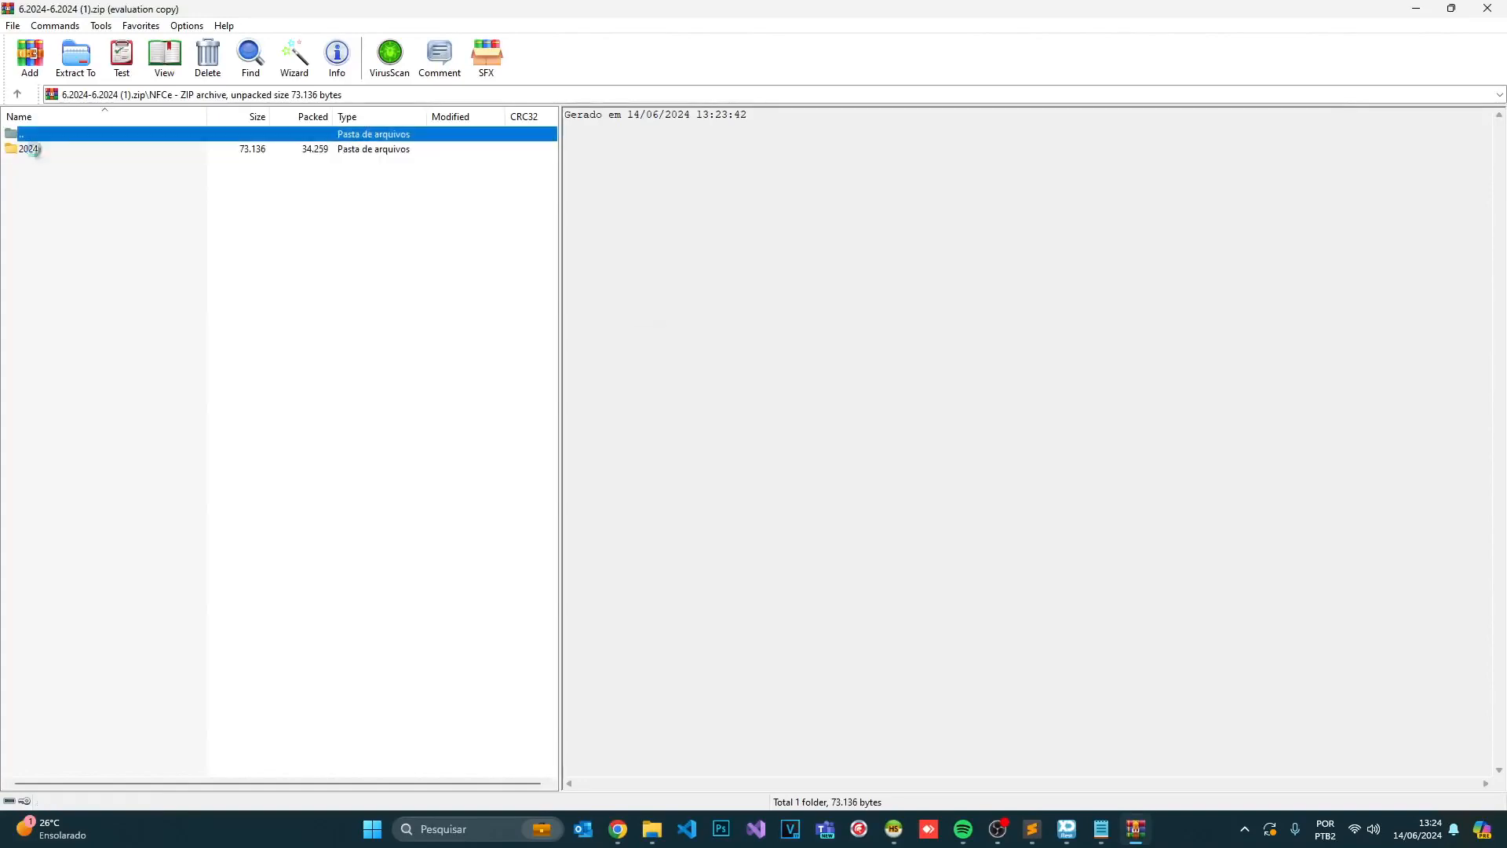
left_click(874, 346)
double_click(70, 149)
double_click(73, 150)
double_click(44, 165)
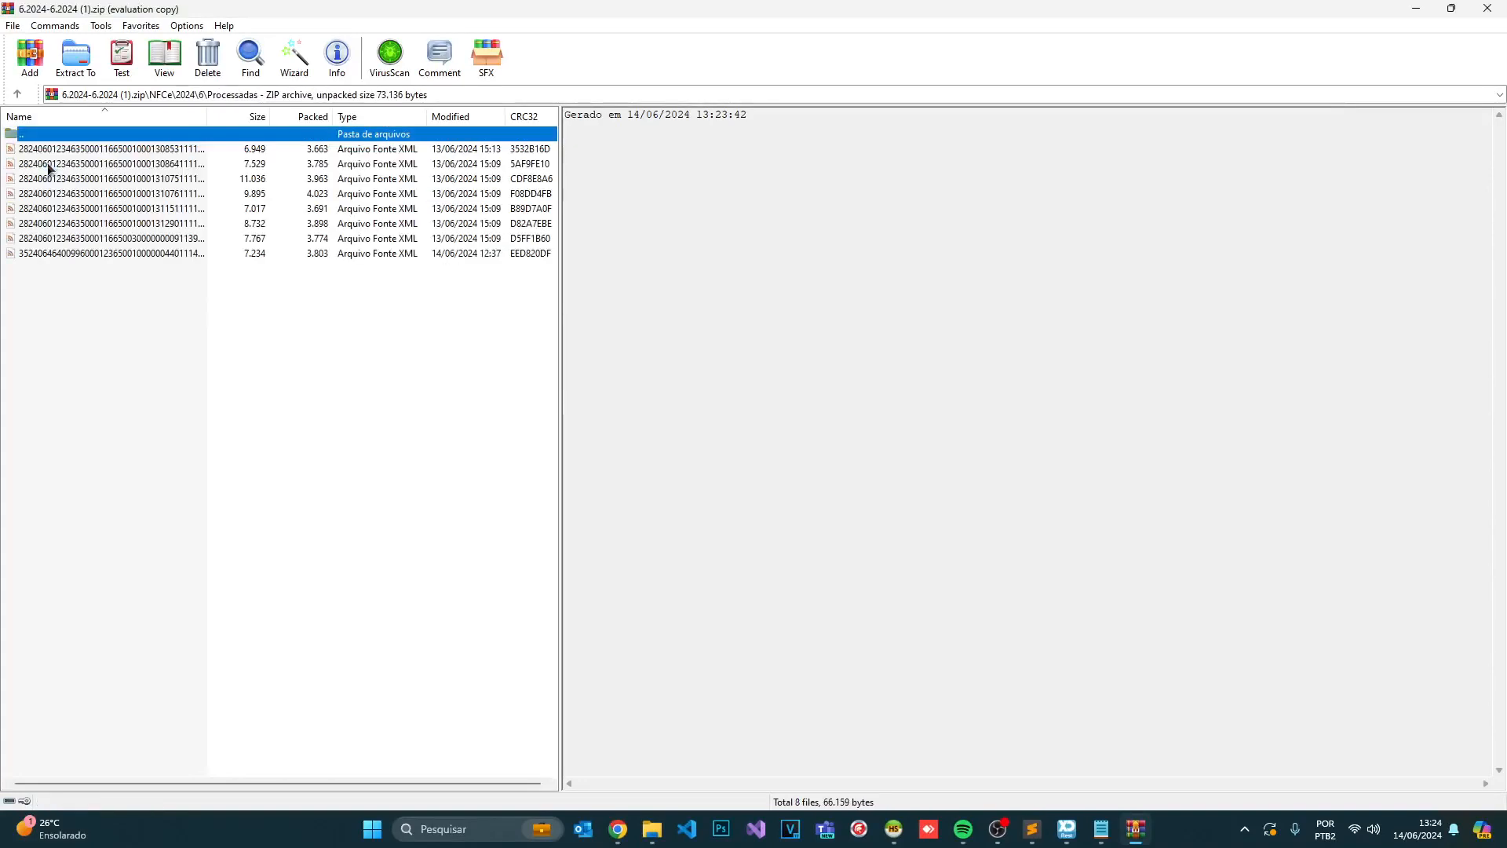
left_click_drag(104, 313, 133, 113)
left_click(395, 338)
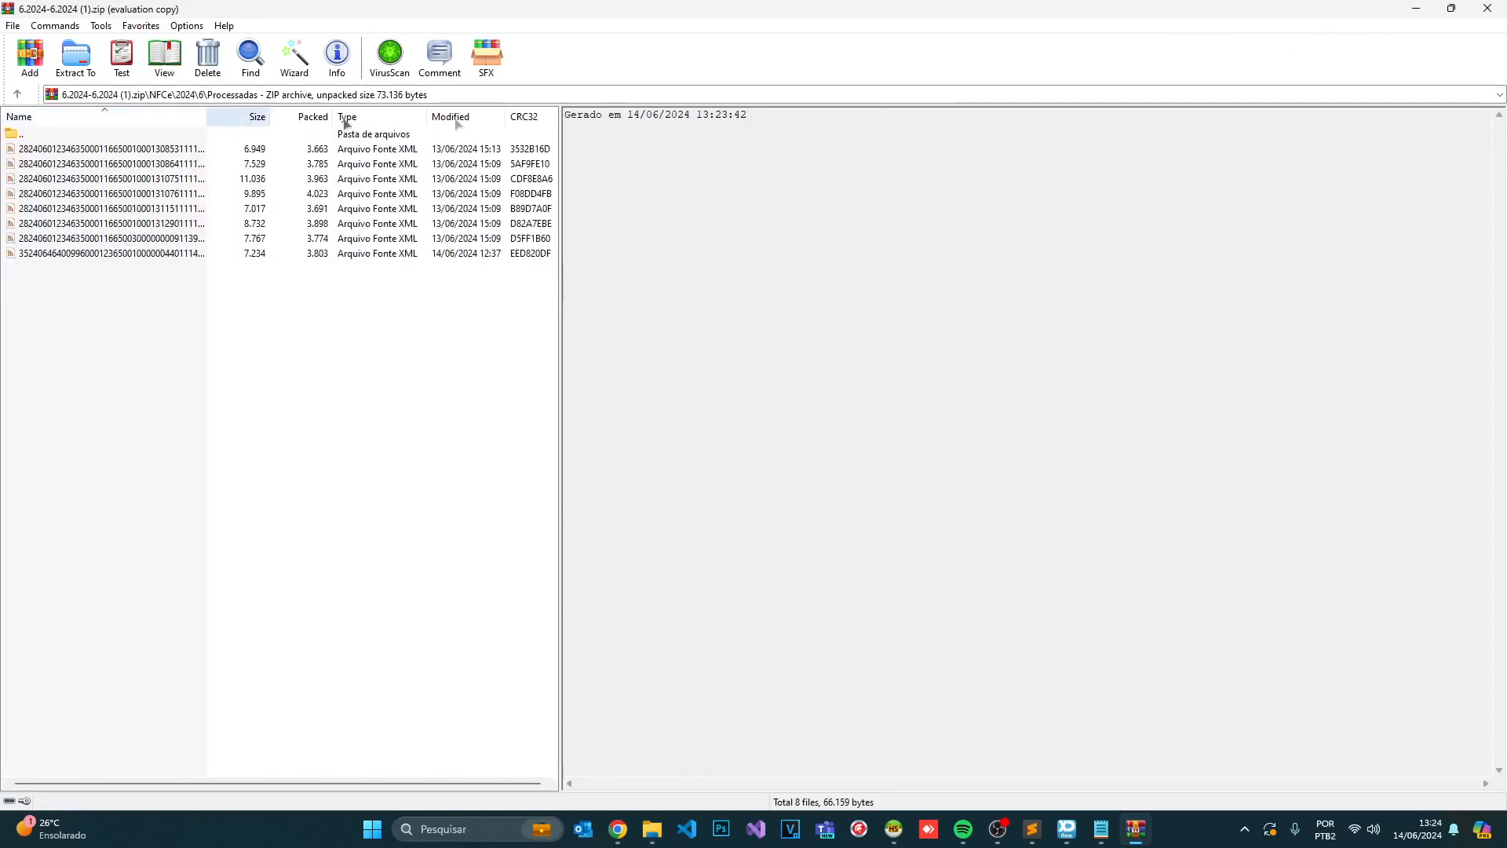
left_click_drag(564, 121, 589, 175)
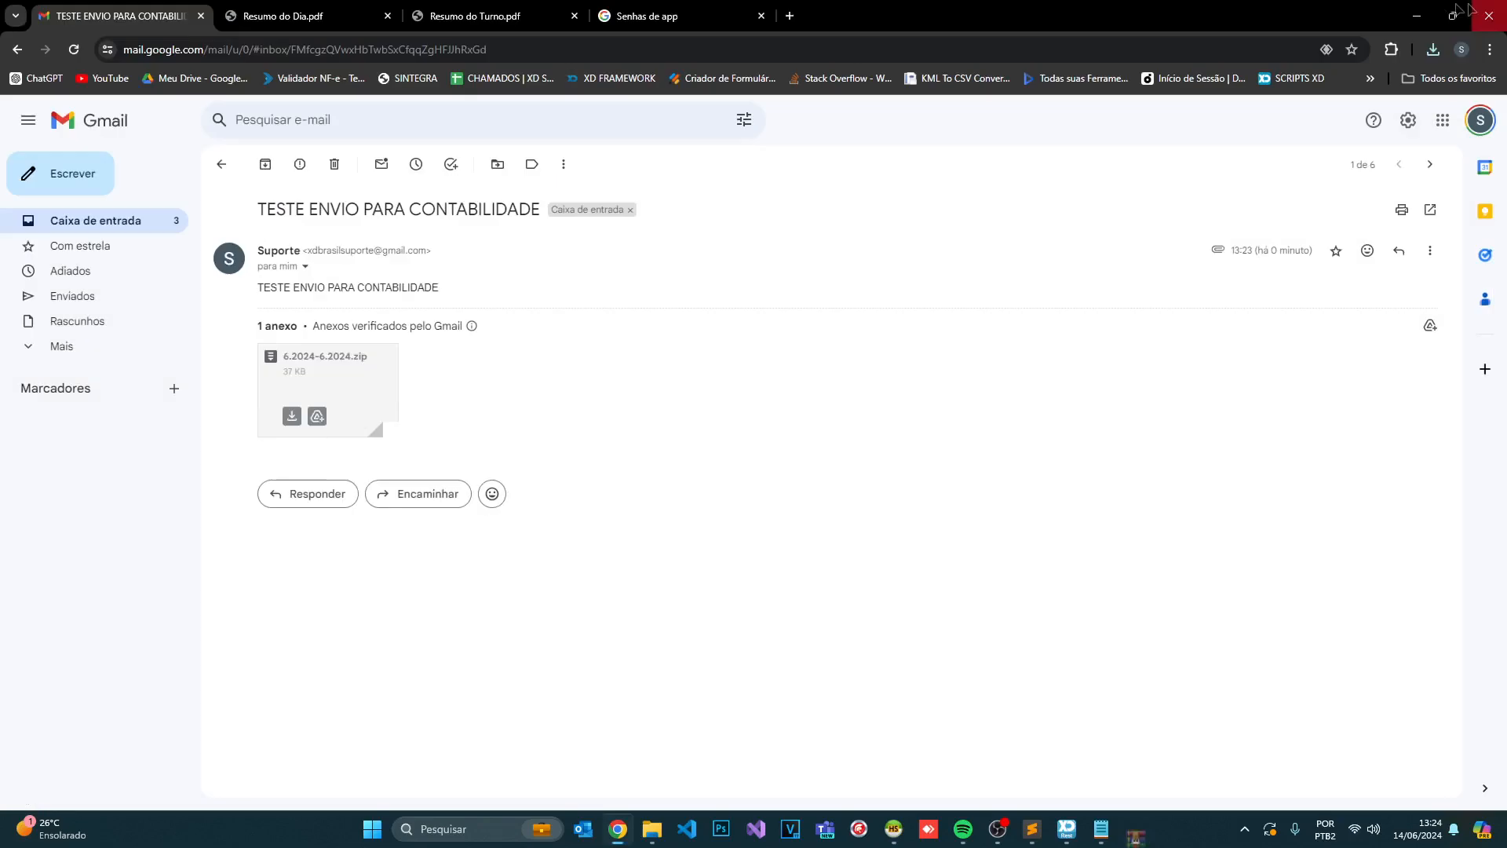
left_click(1485, 8)
- From the Extrato NFCe screen, start the Enviar ao cliente email form and focus the recipient field
left_click(1084, 829)
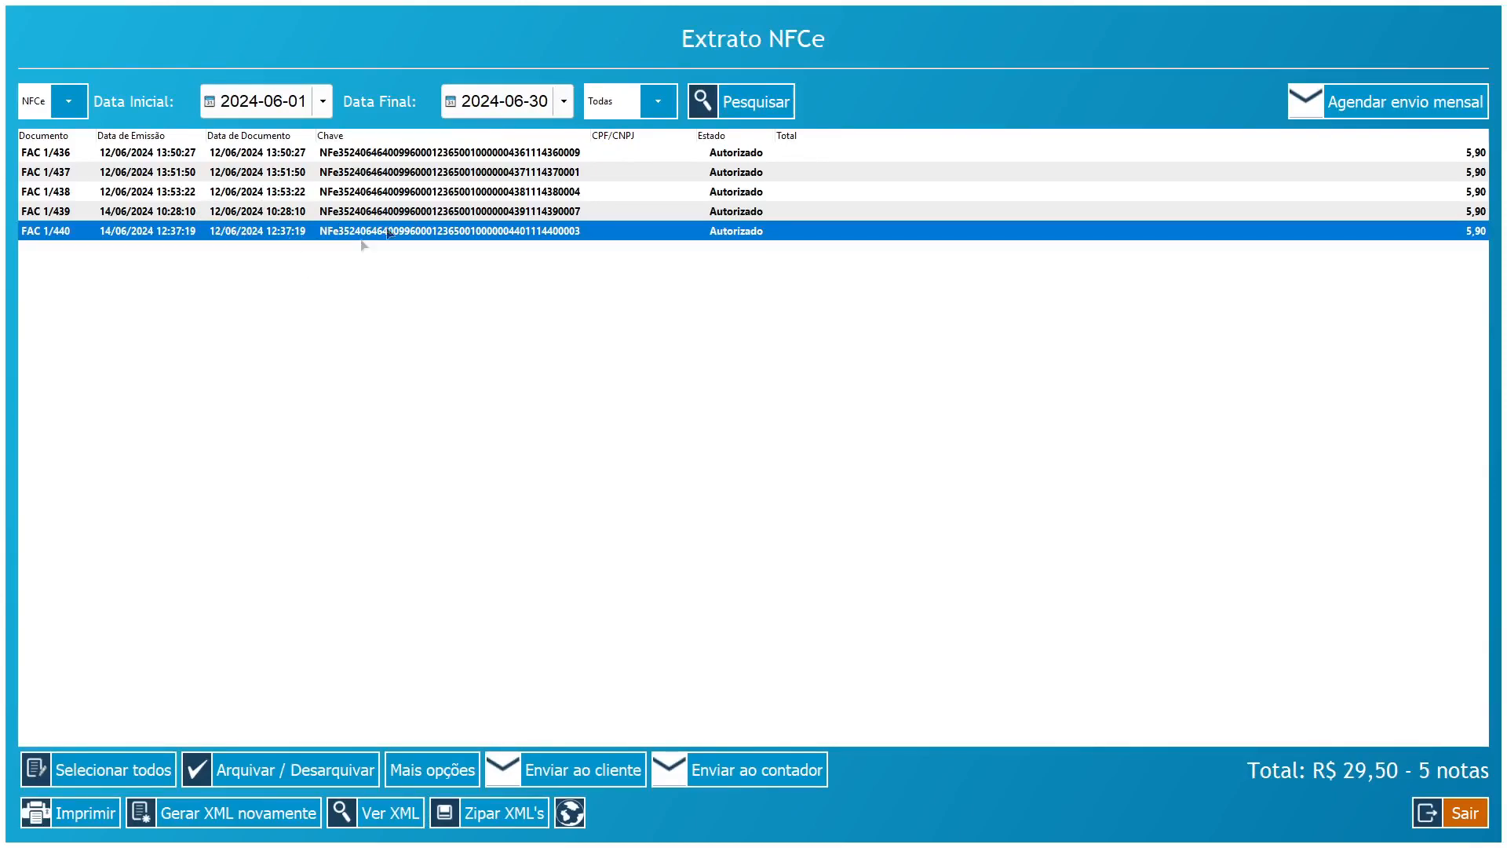
left_click(577, 776)
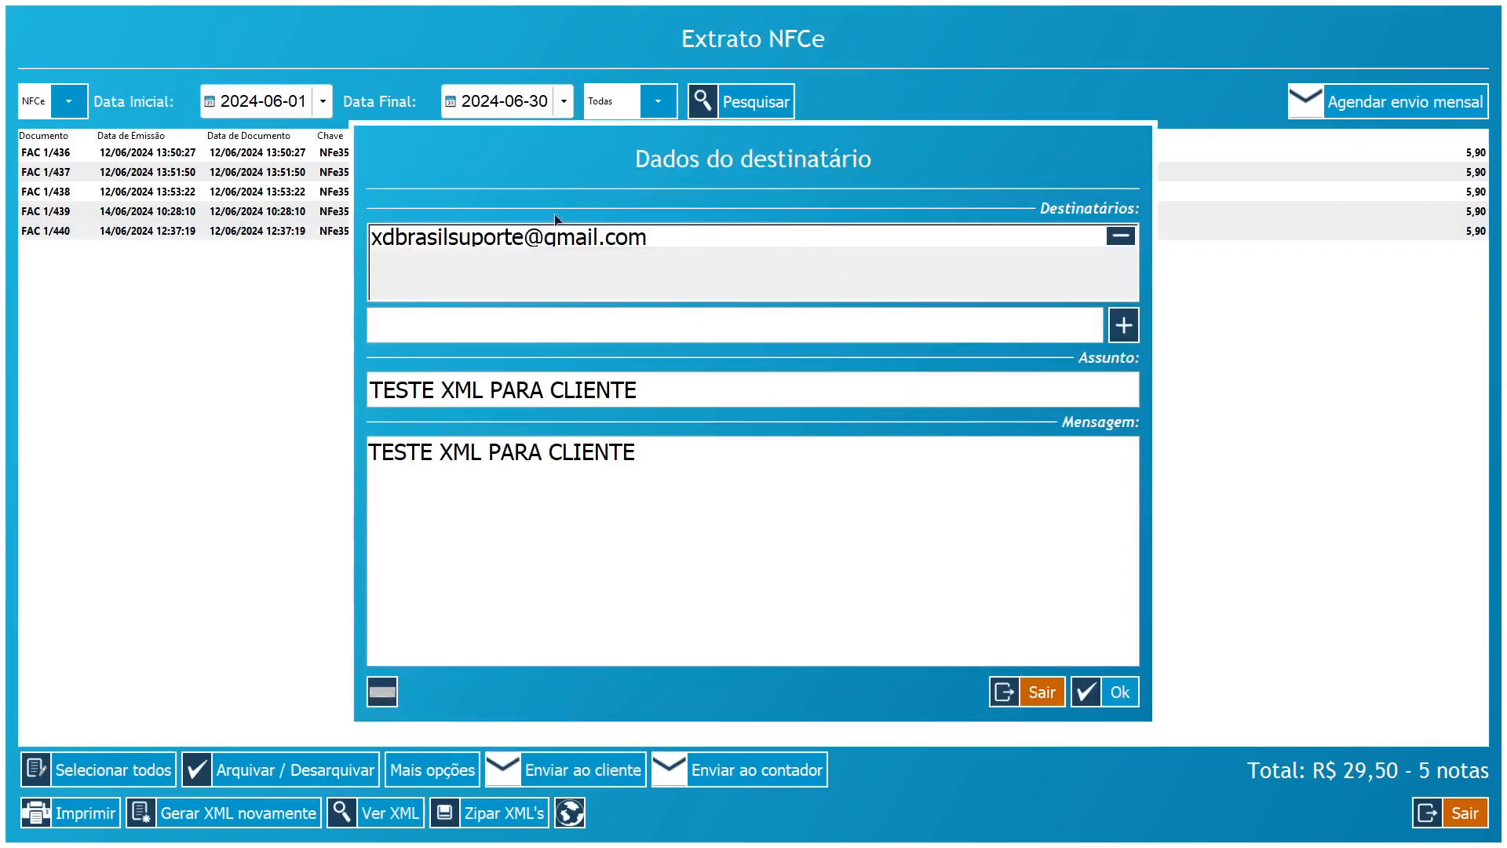
left_click(850, 328)
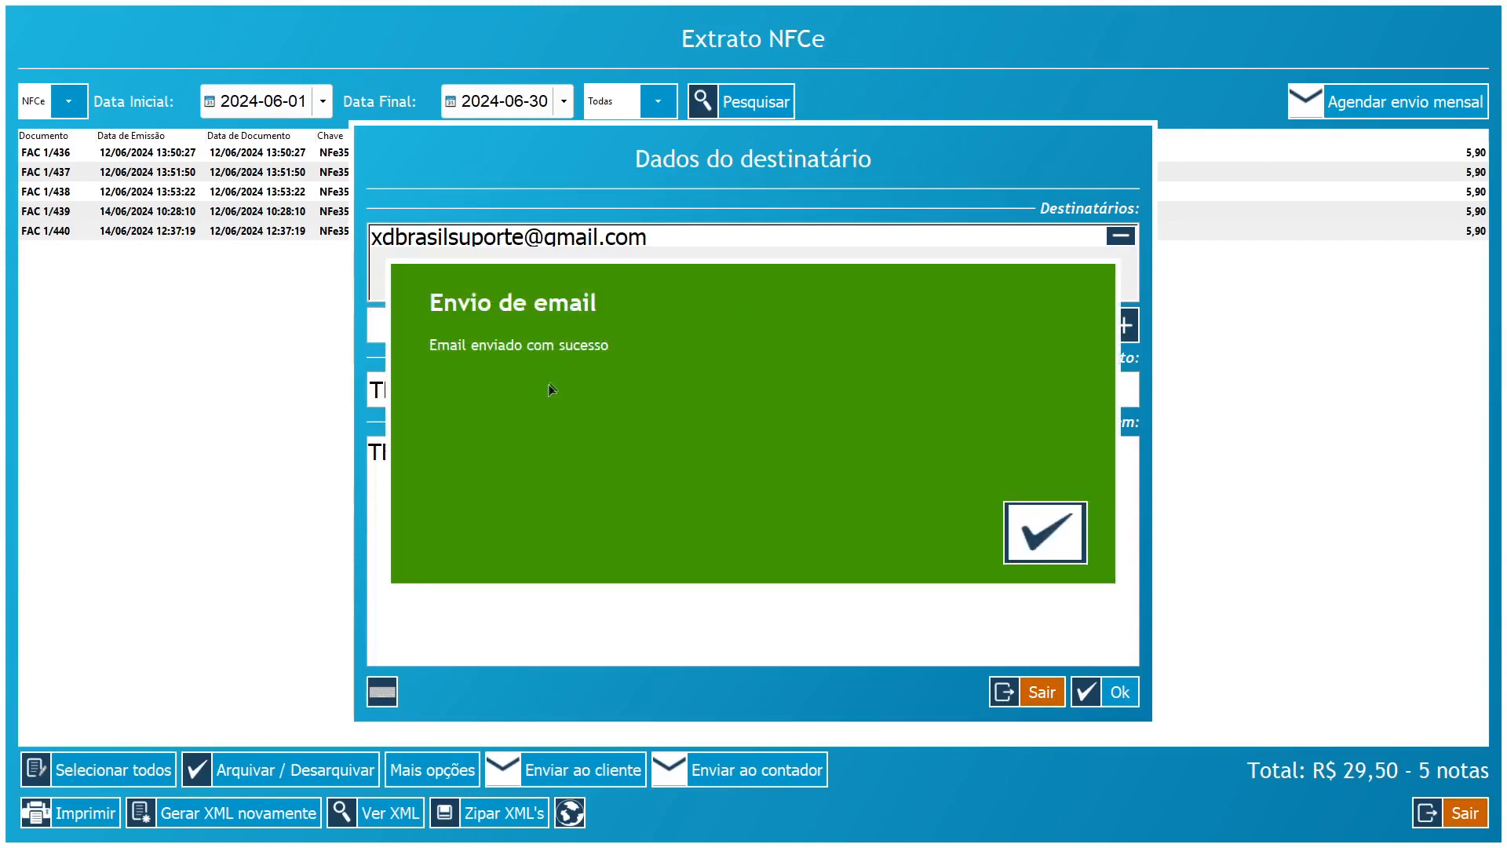
- Open the TESTE XML PARA CLIENTE email in the Gmail inbox and download its zip attachment
left_click(1046, 532)
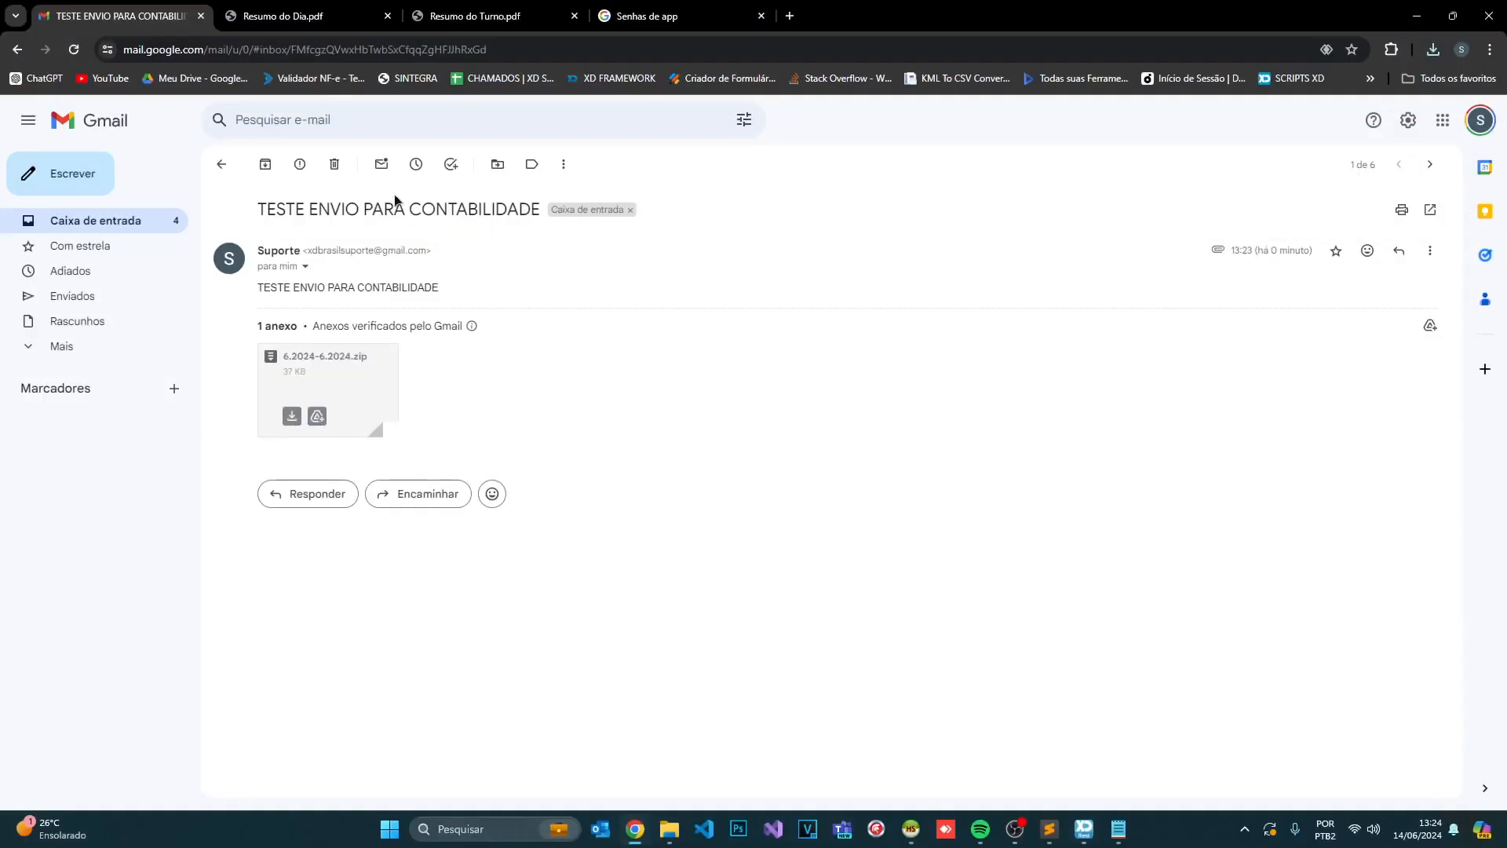
left_click(19, 50)
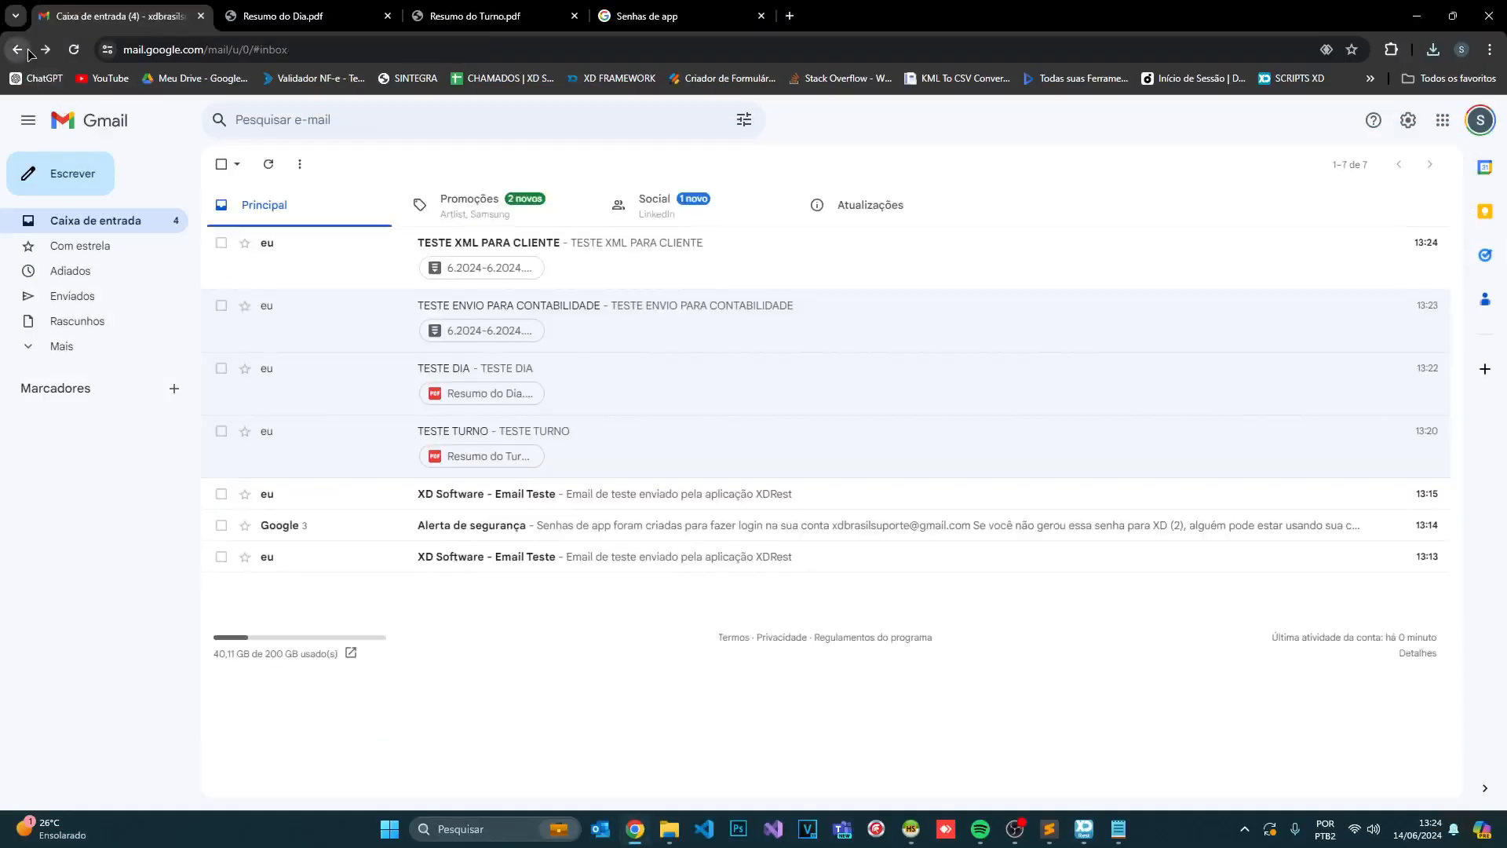
left_click(474, 259)
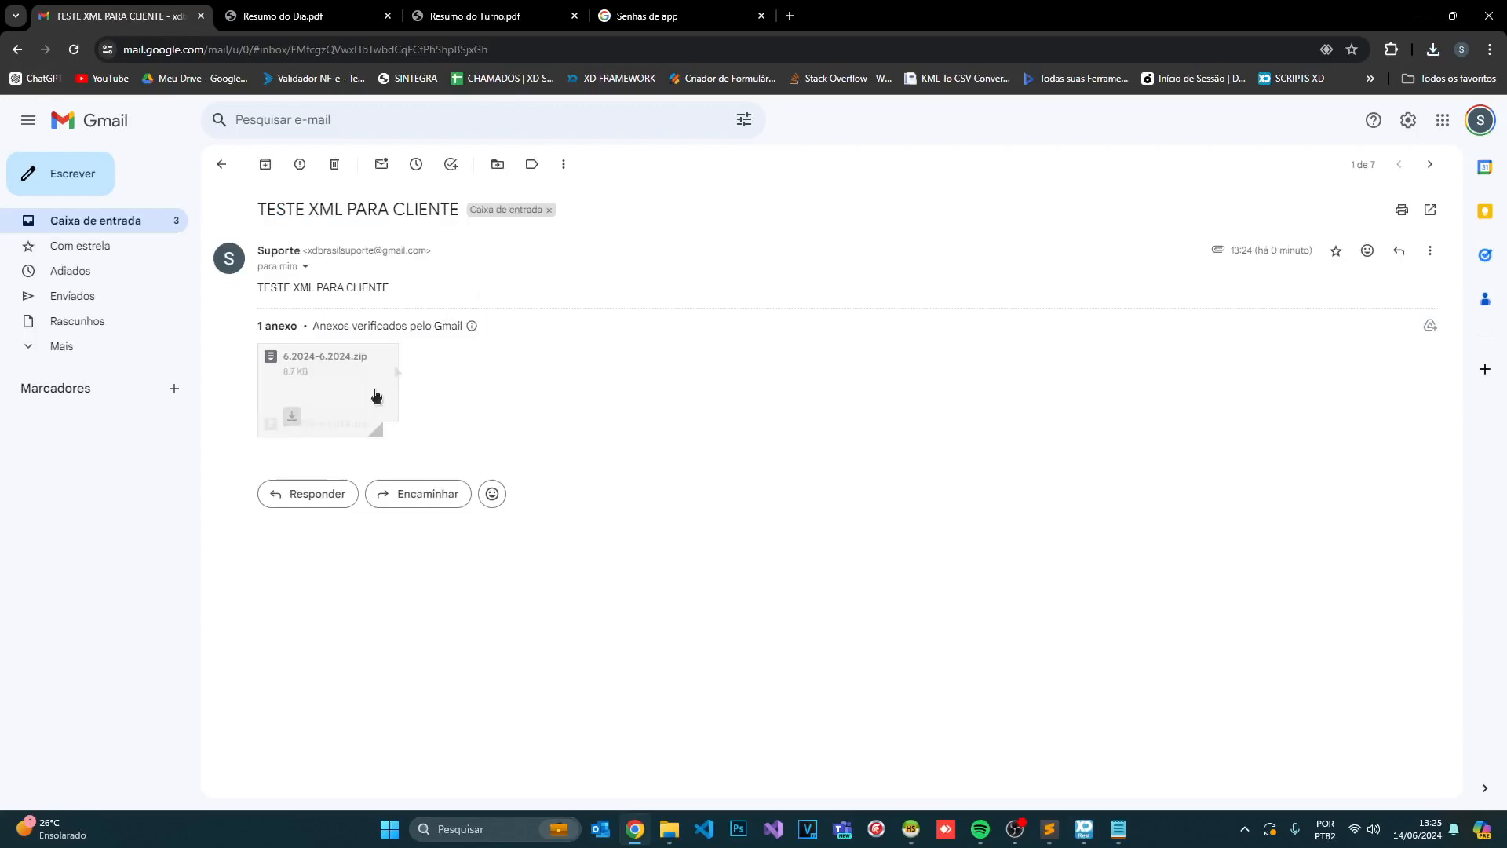
left_click(293, 417)
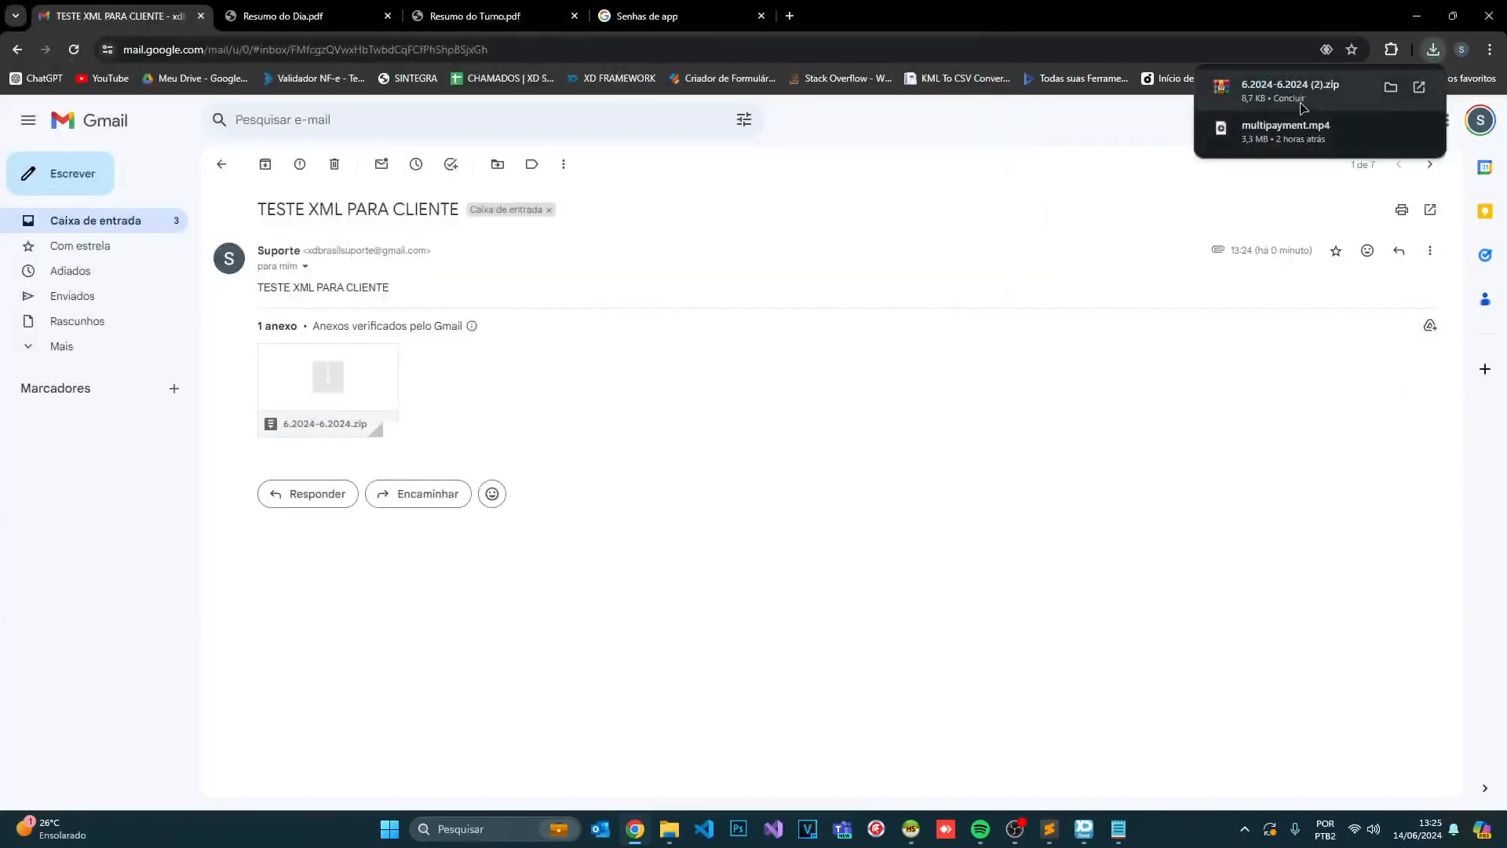
left_click(1295, 91)
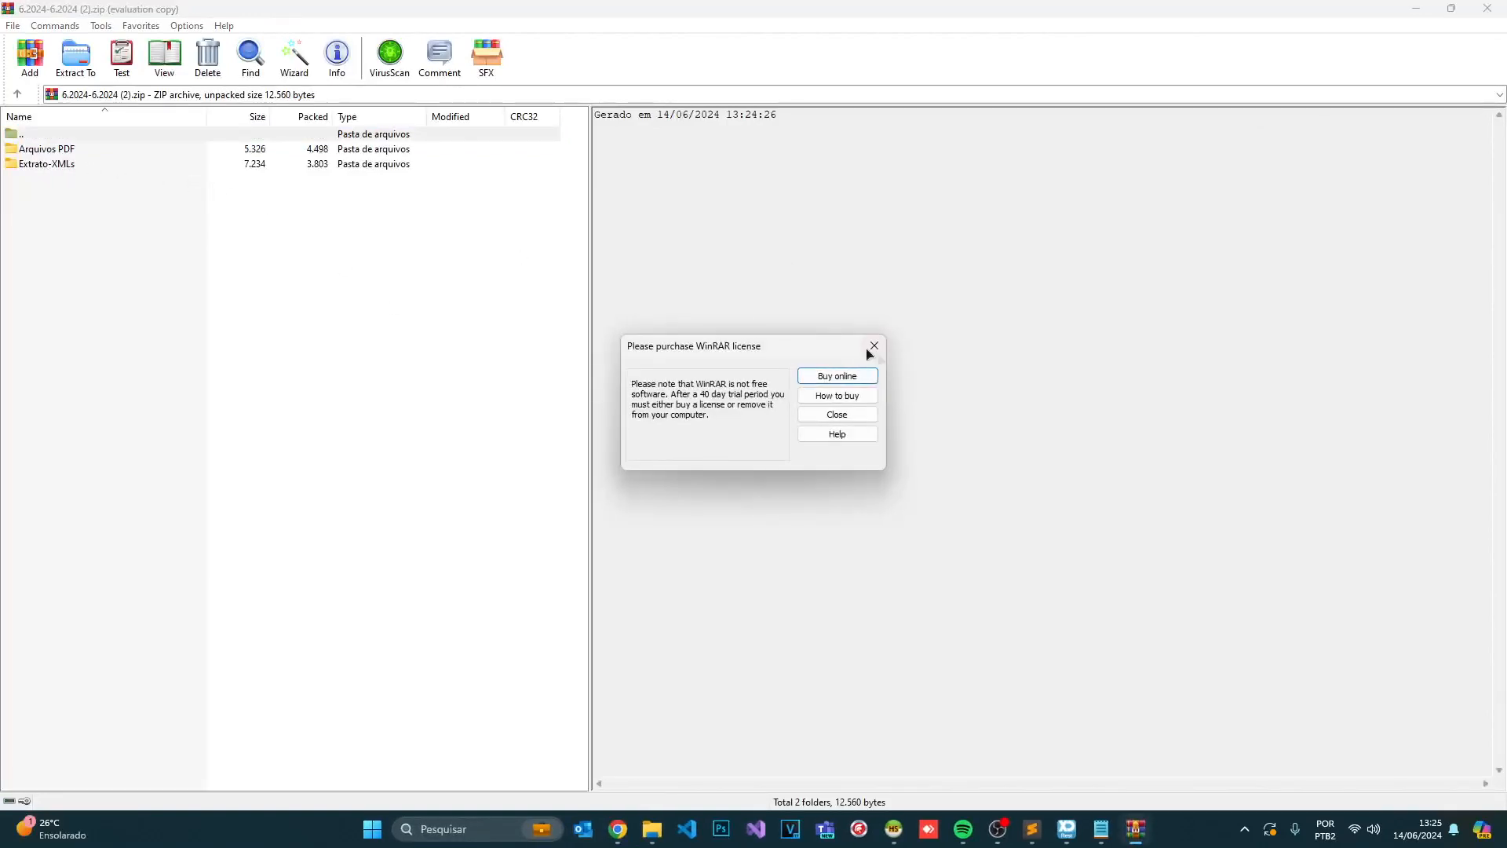
- Dismiss the WinRAR licence reminder and open the DANFE PDF inside the Arquivos PDF folder
left_click(873, 345)
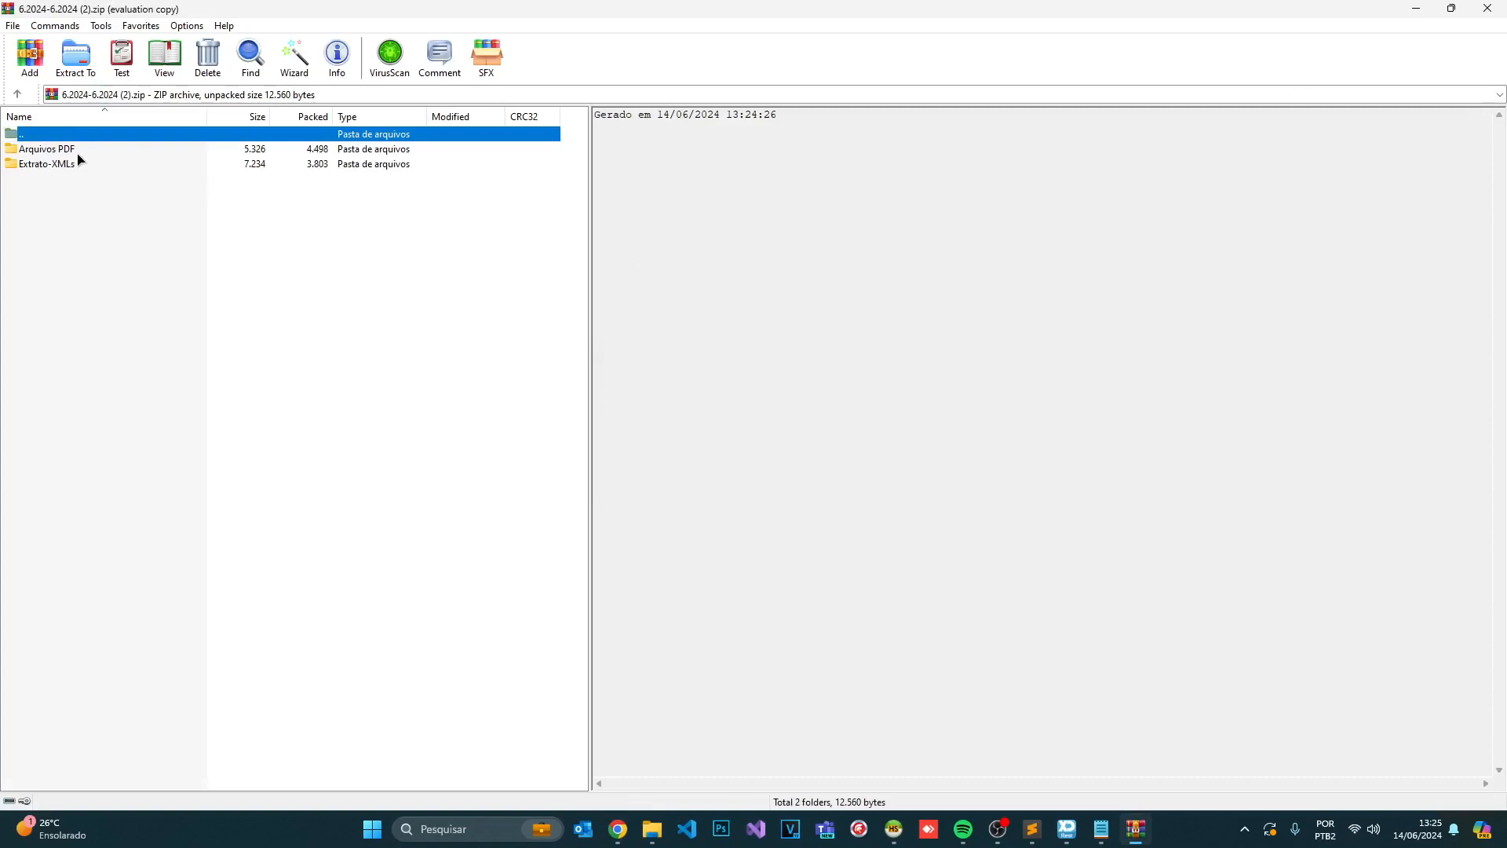
double_click(81, 150)
double_click(82, 149)
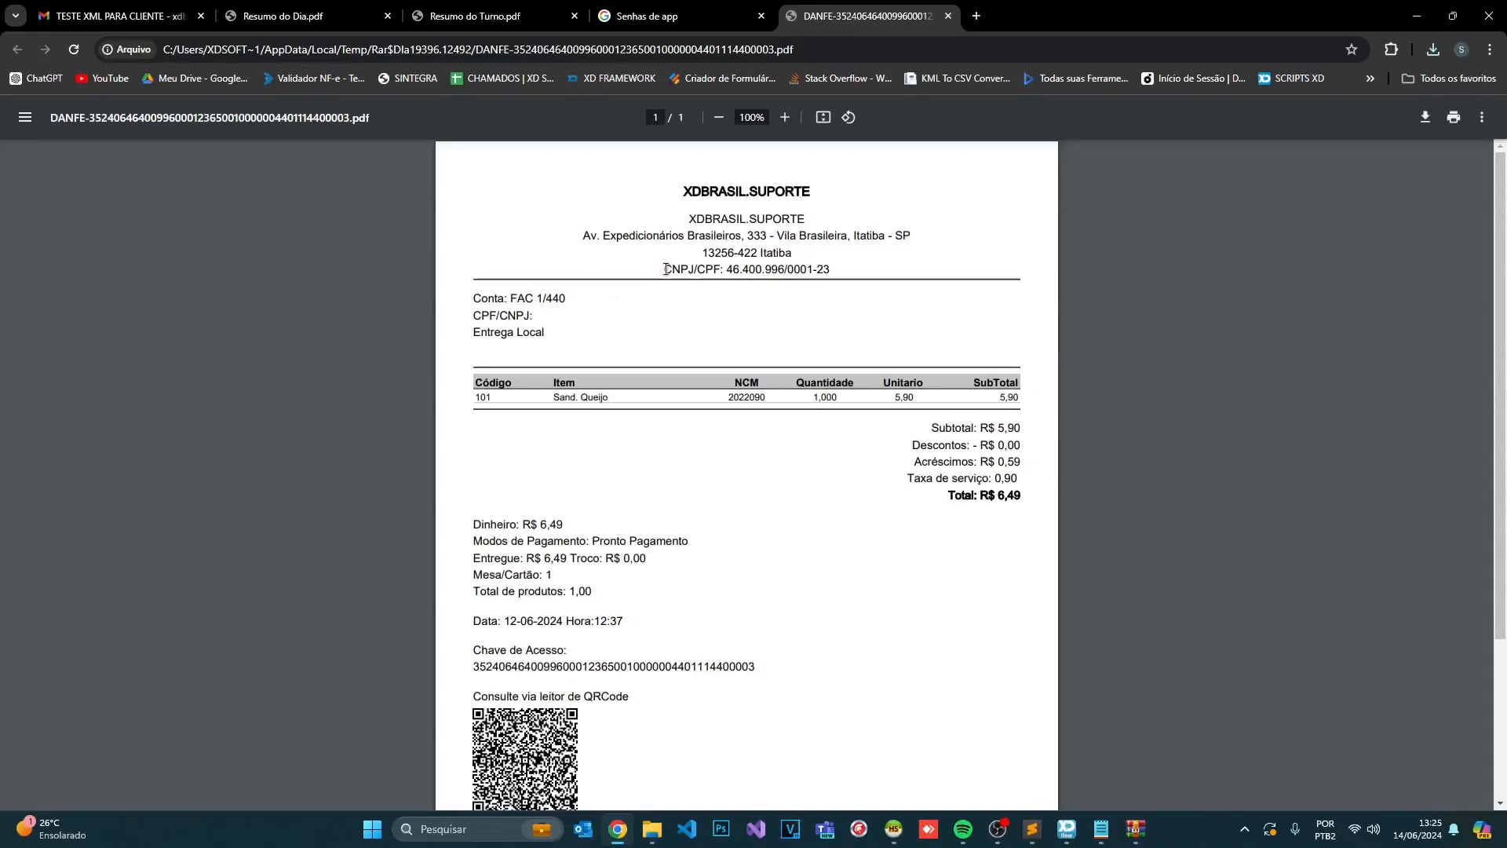
- Highlight the FAC 1/440 account, R$ 6,49 total and access key on the DANFE, then minimise Chrome
triple_click(494, 299)
left_click(413, 338)
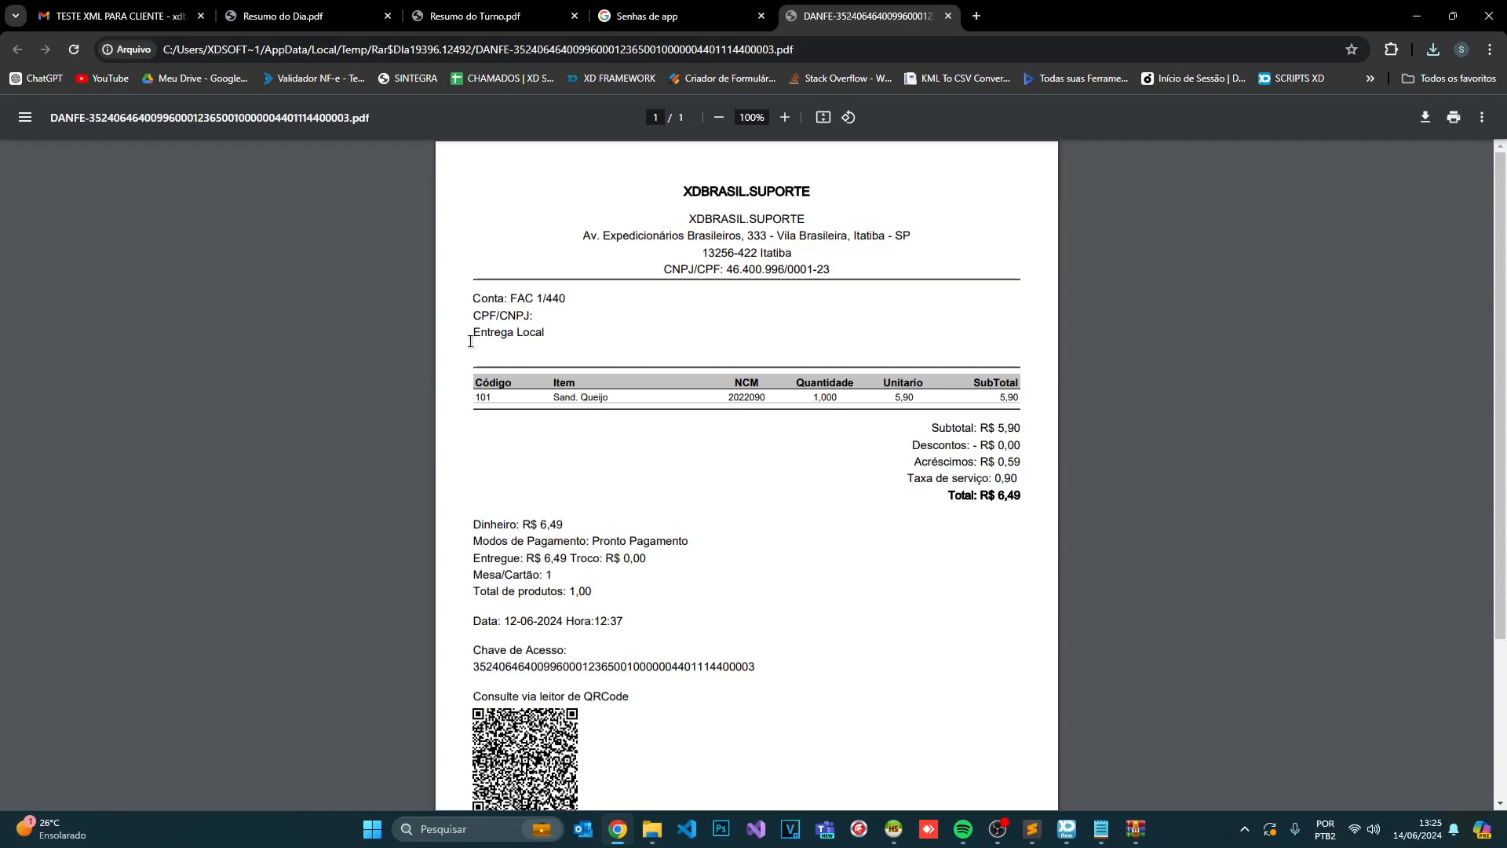
scroll(470, 341, "down", 2)
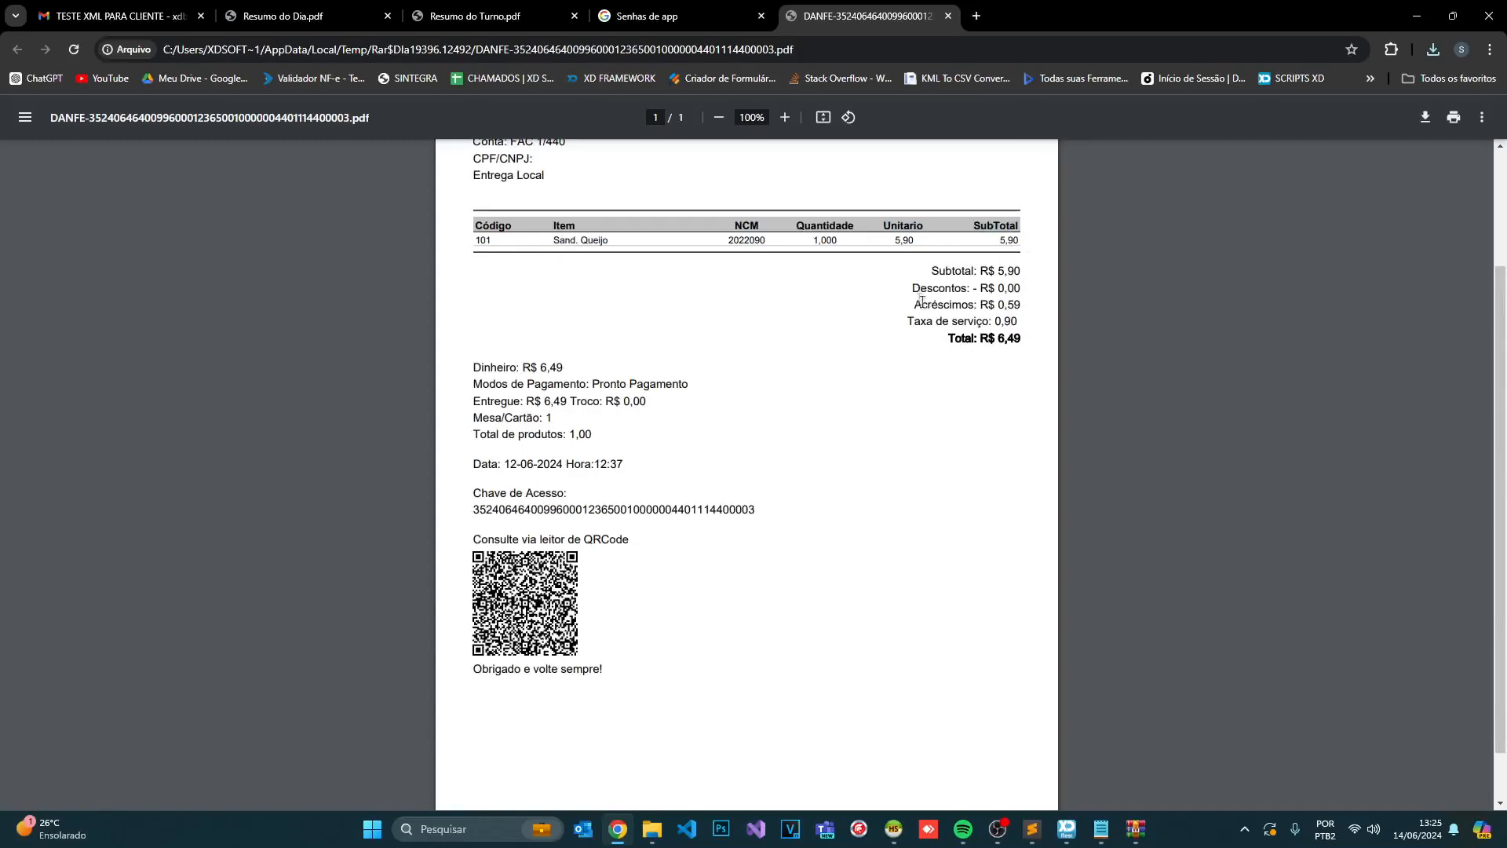
left_click_drag(943, 341, 1054, 343)
left_click(1053, 343)
double_click(528, 509)
left_click(466, 527)
scroll(707, 541, "down", 1)
scroll(707, 541, "up", 3)
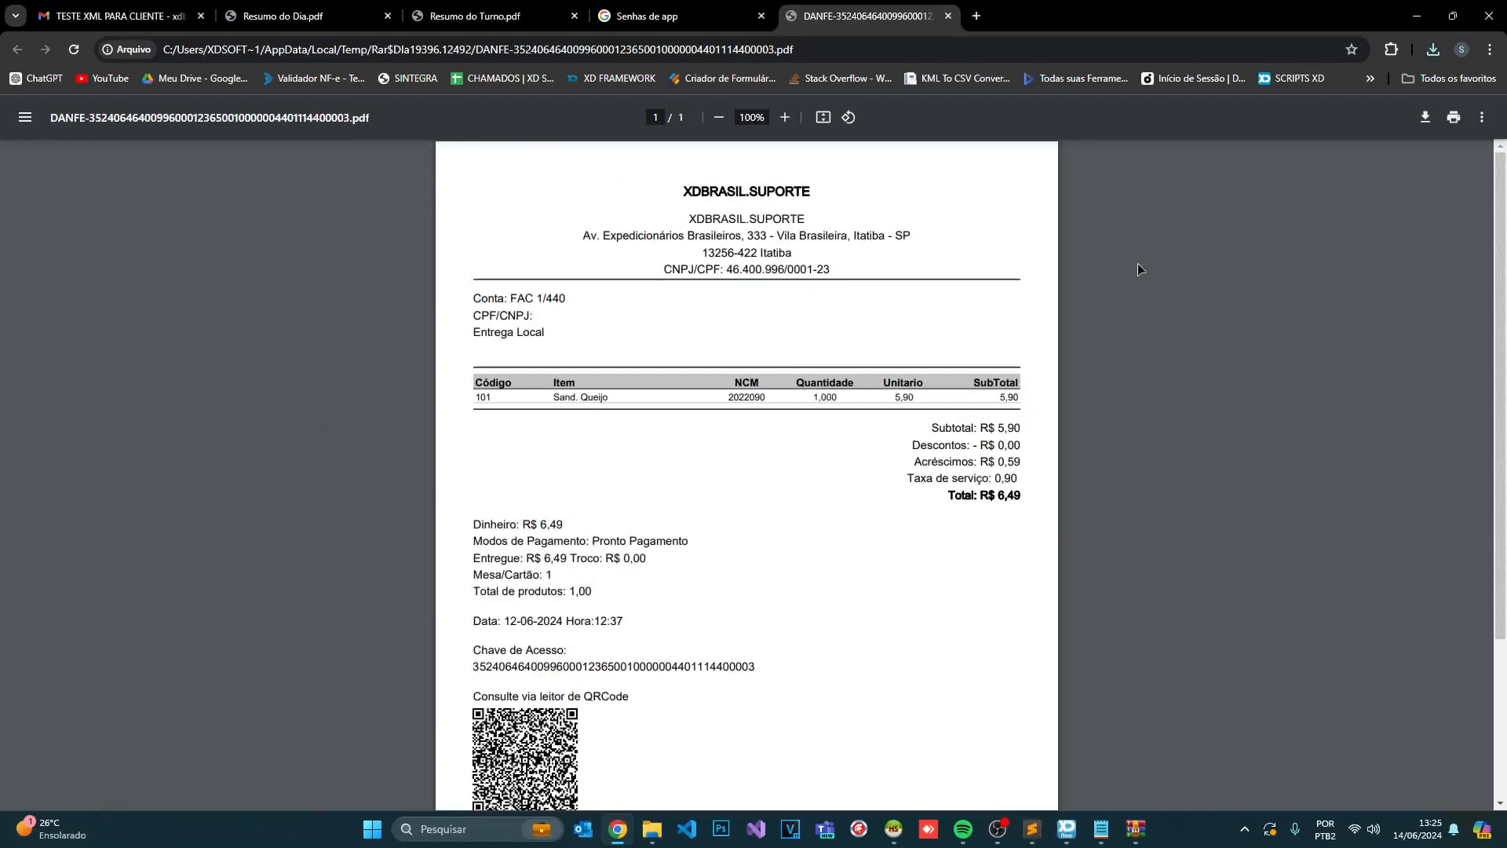
left_click(1413, 11)
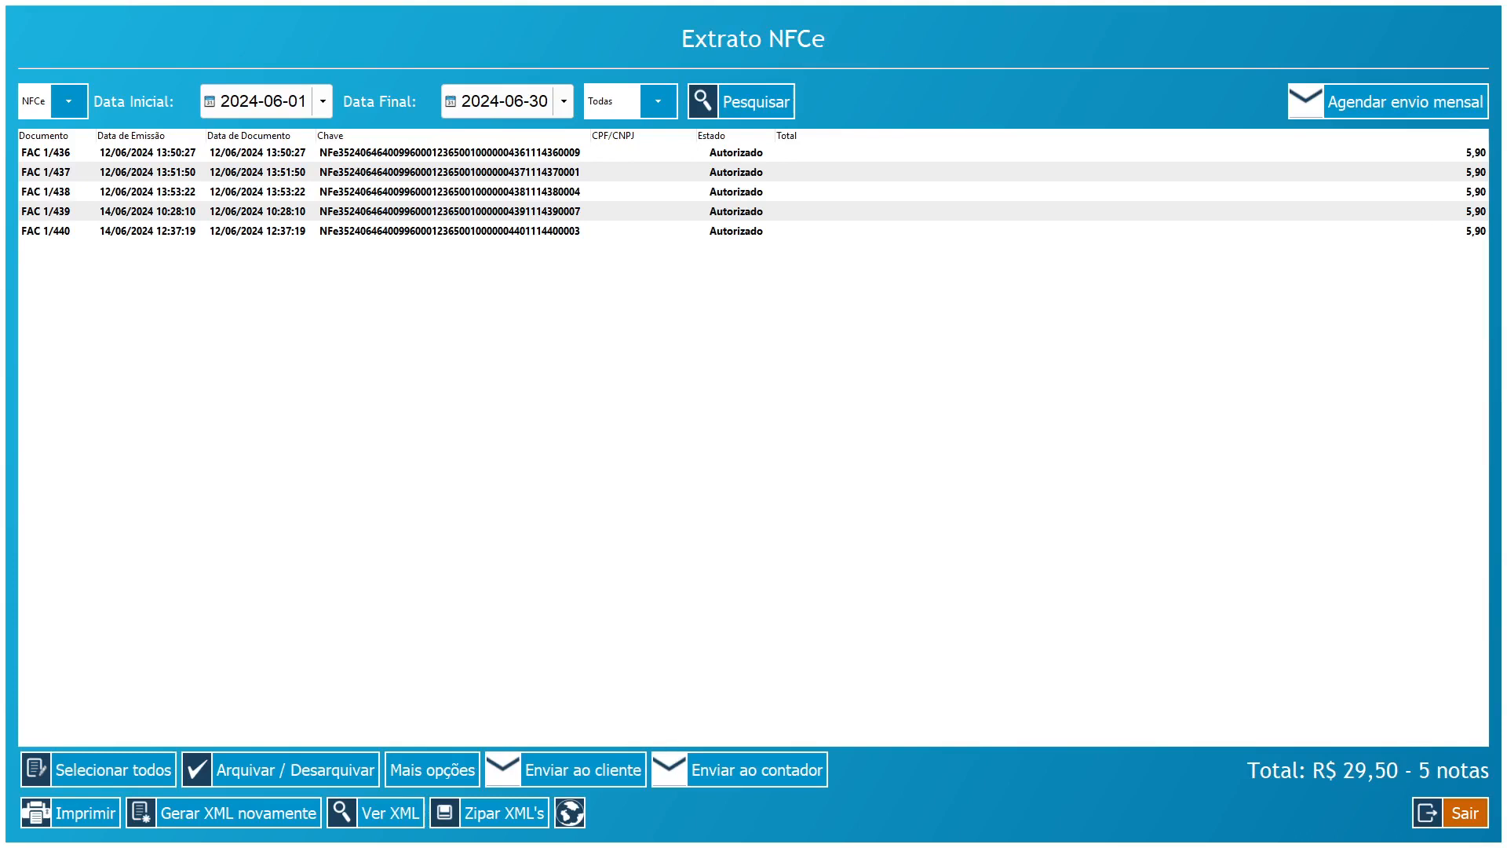
- Schedule monthly NFCe extract emailing on day 1, enable weekly sending too, and close the scheduler
left_click(1391, 107)
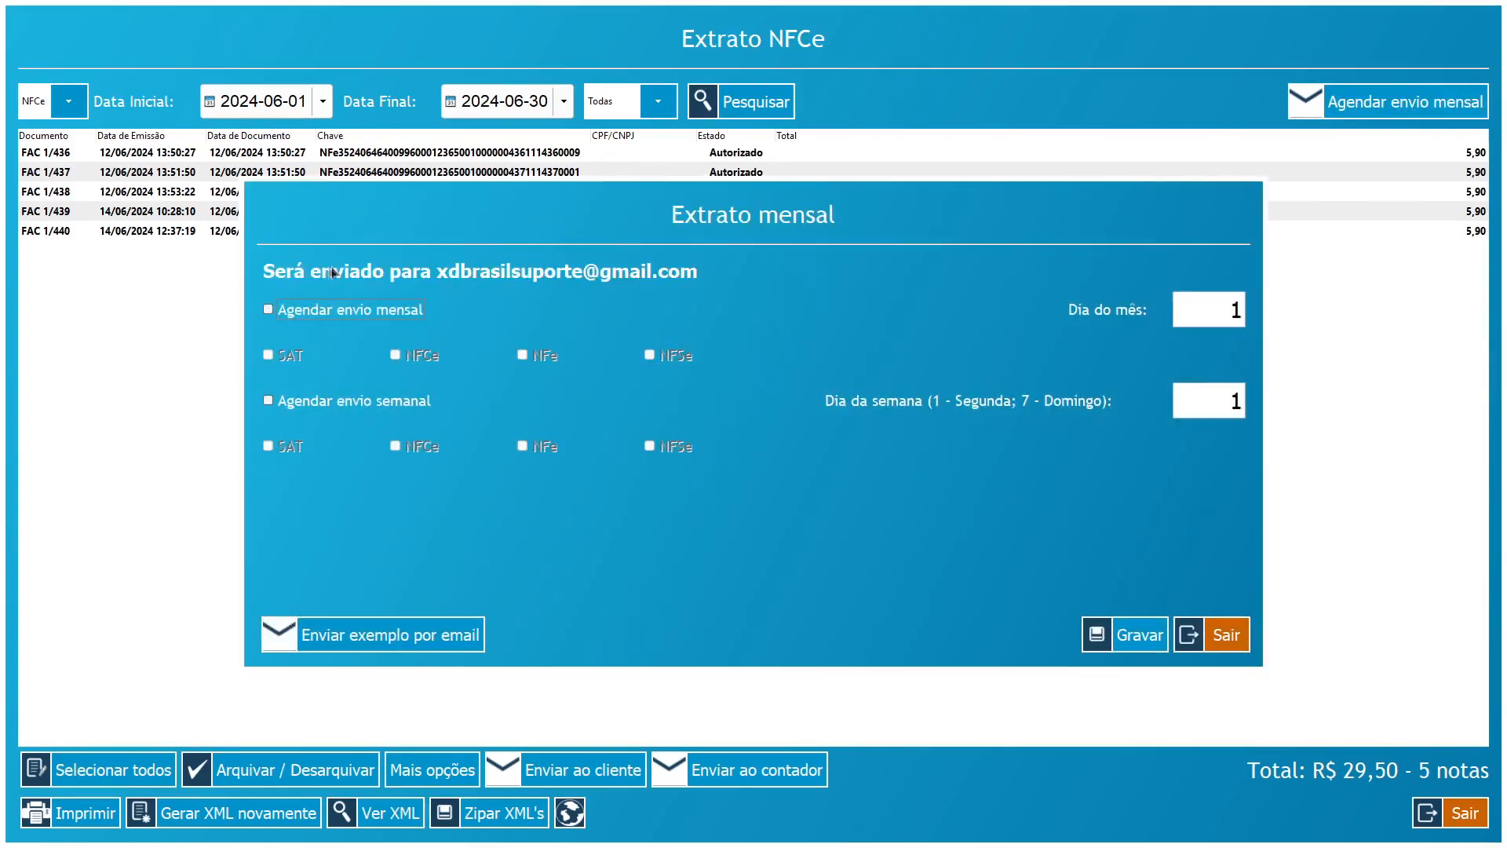
left_click(267, 309)
left_click(395, 355)
double_click(1236, 310)
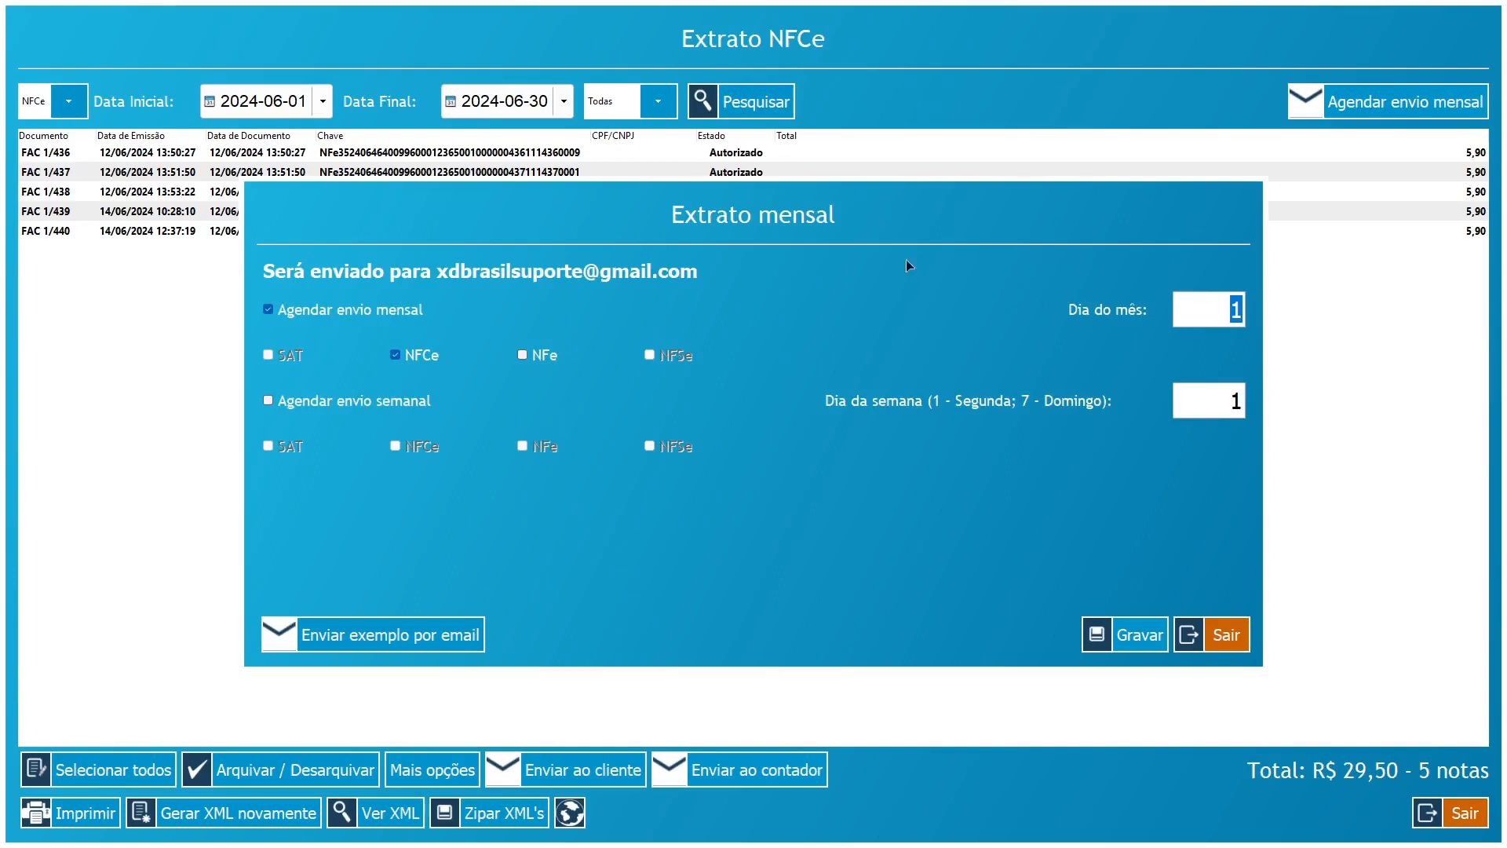
left_click(298, 399)
left_click(1220, 638)
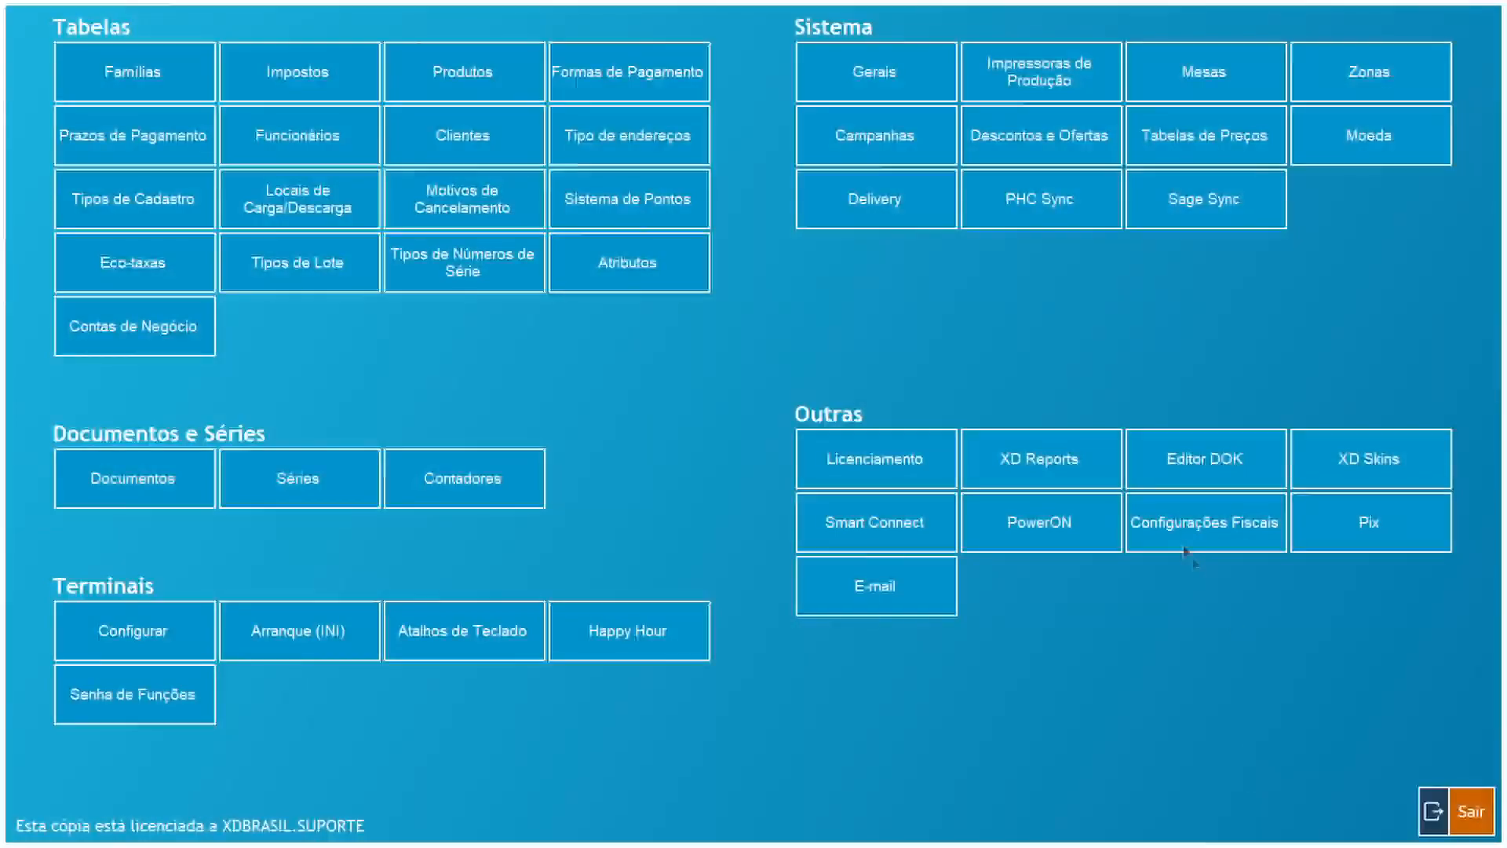
- In Brazil's fiscal settings, select the NFCe Local Backup folder path
left_click(1185, 547)
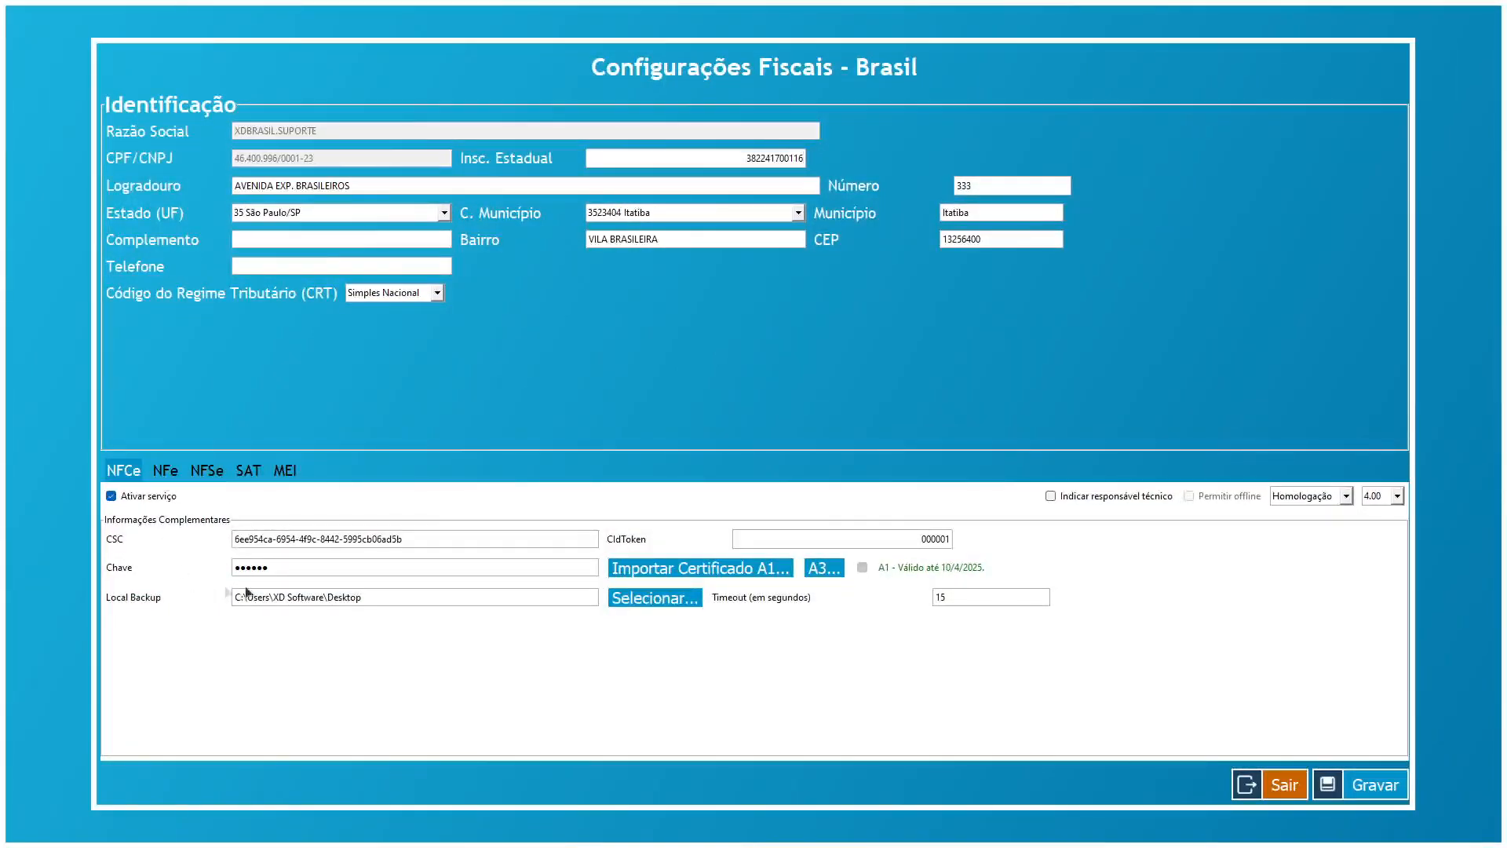
left_click_drag(354, 596, 110, 601)
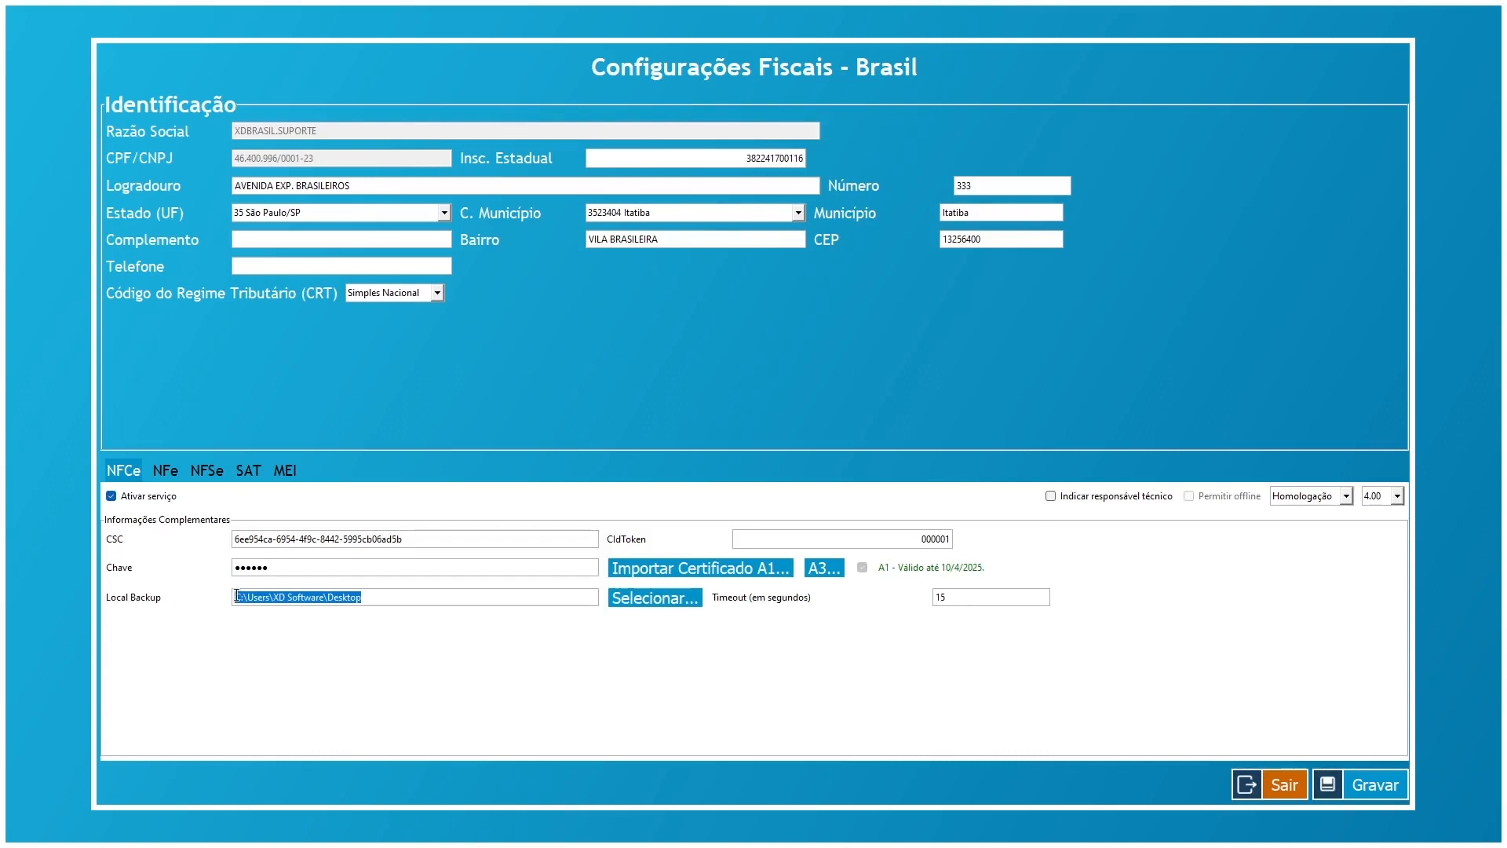
left_click(397, 595)
left_click_drag(397, 595, 128, 589)
- Look over the NFe and SAT settings, return to NFCe, and exit to the sales screen
left_click(165, 473)
left_click(248, 473)
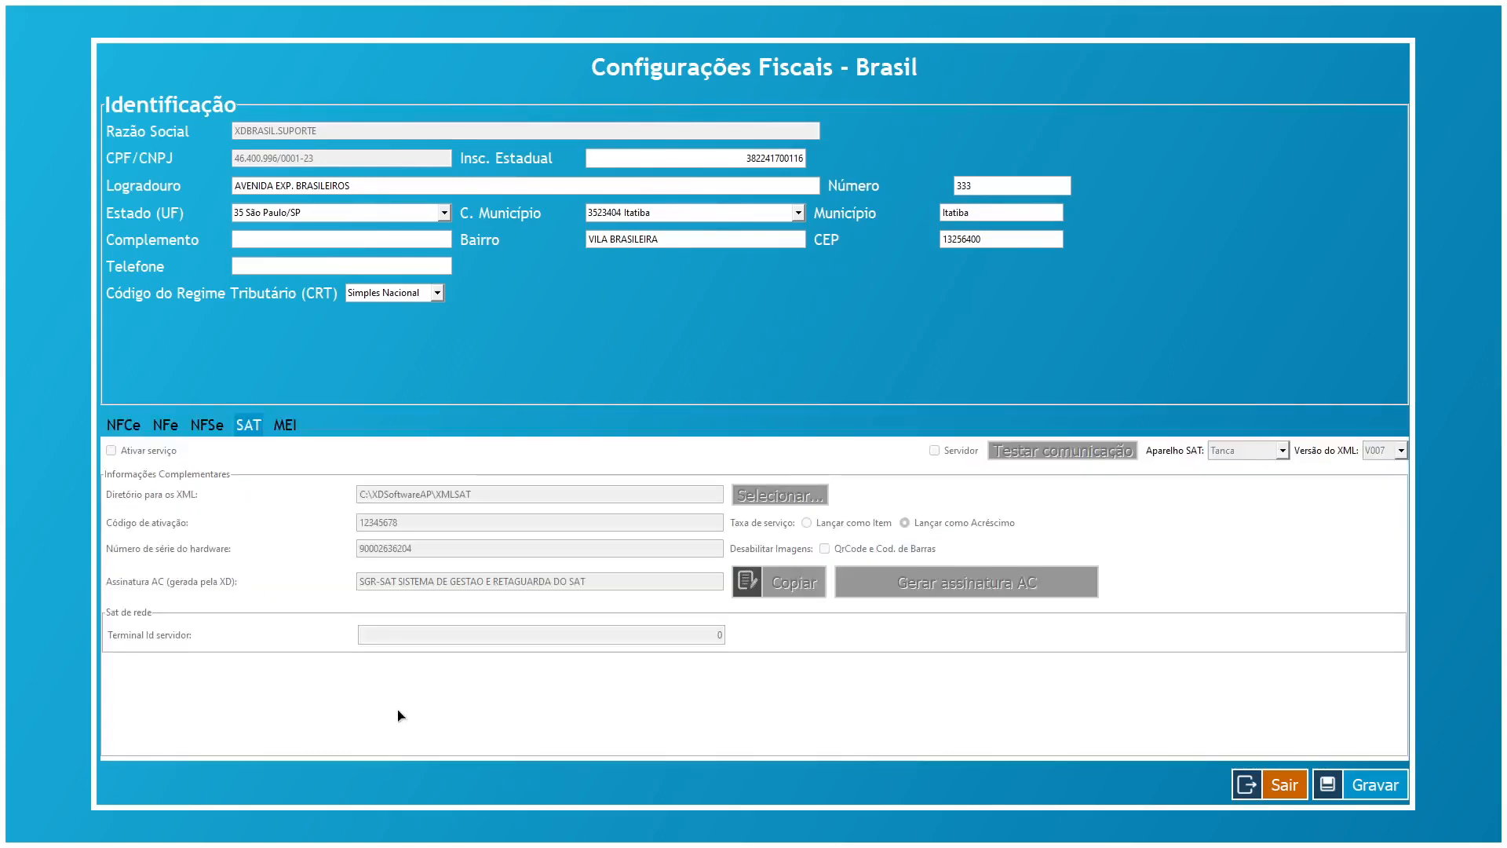
left_click(138, 428)
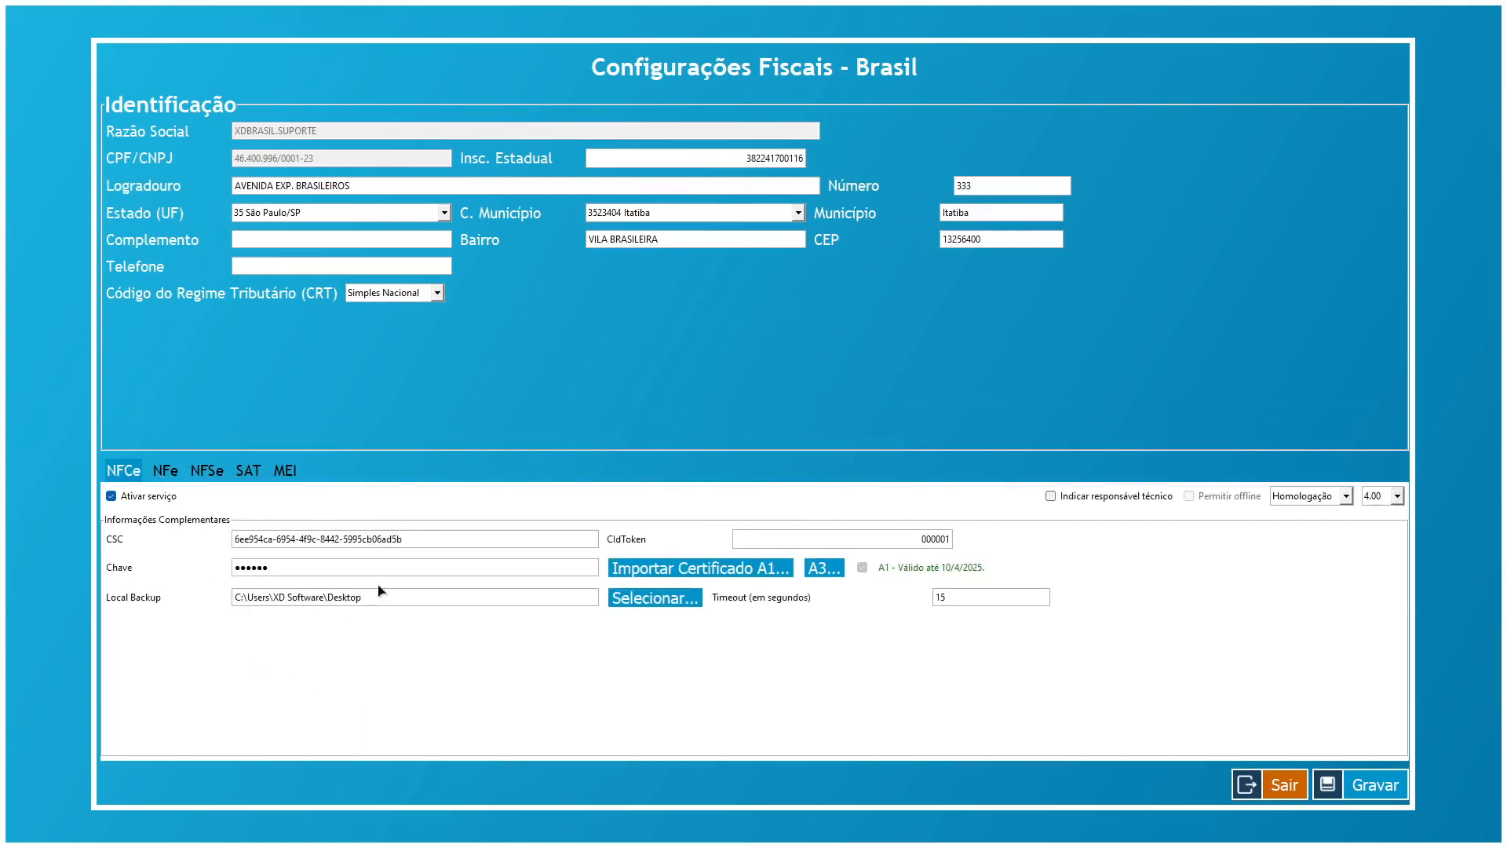
left_click(1273, 789)
left_click(1464, 813)
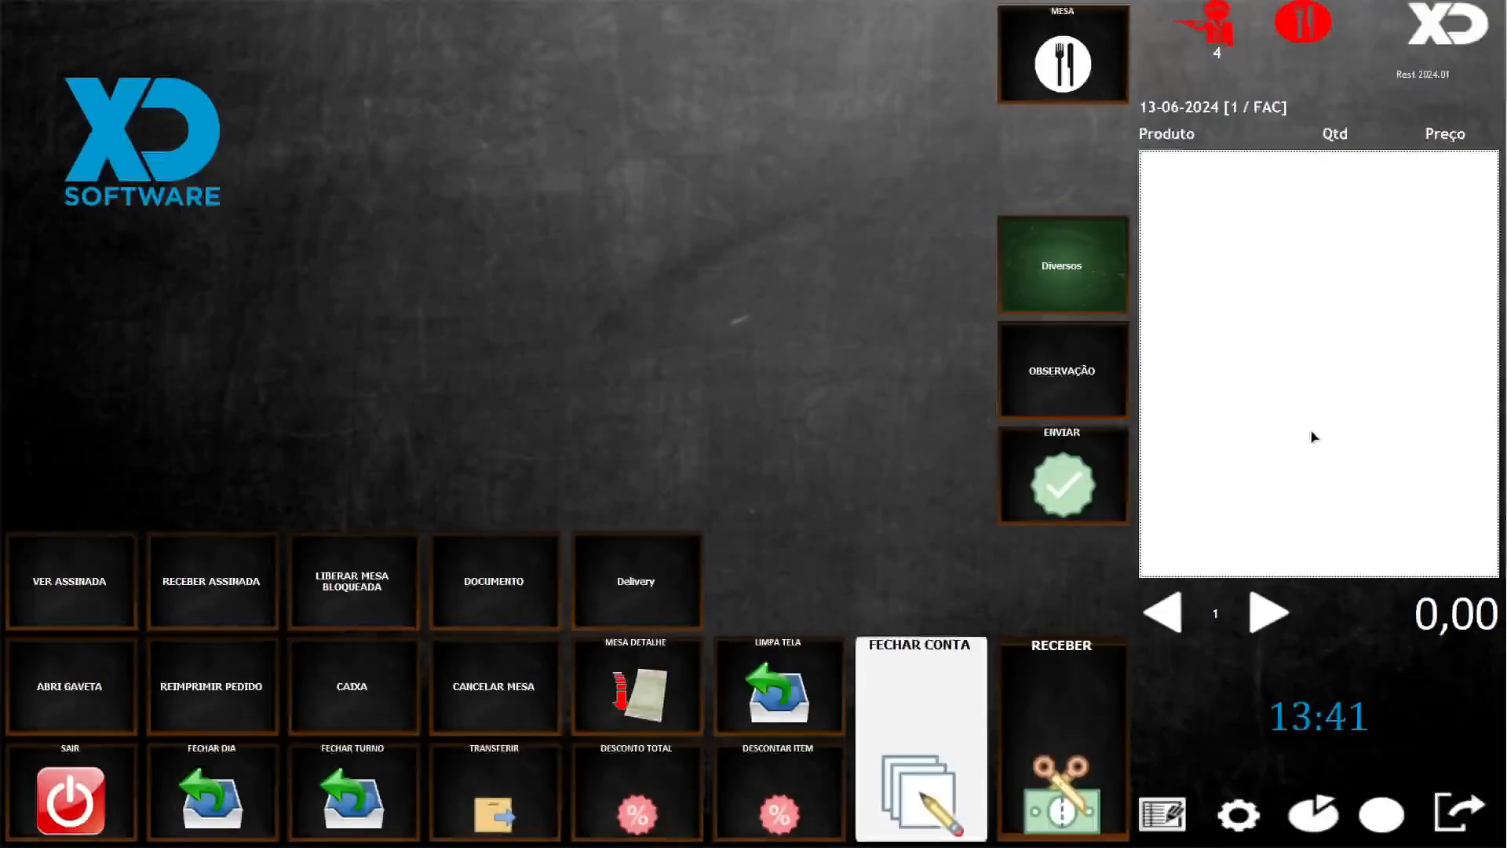